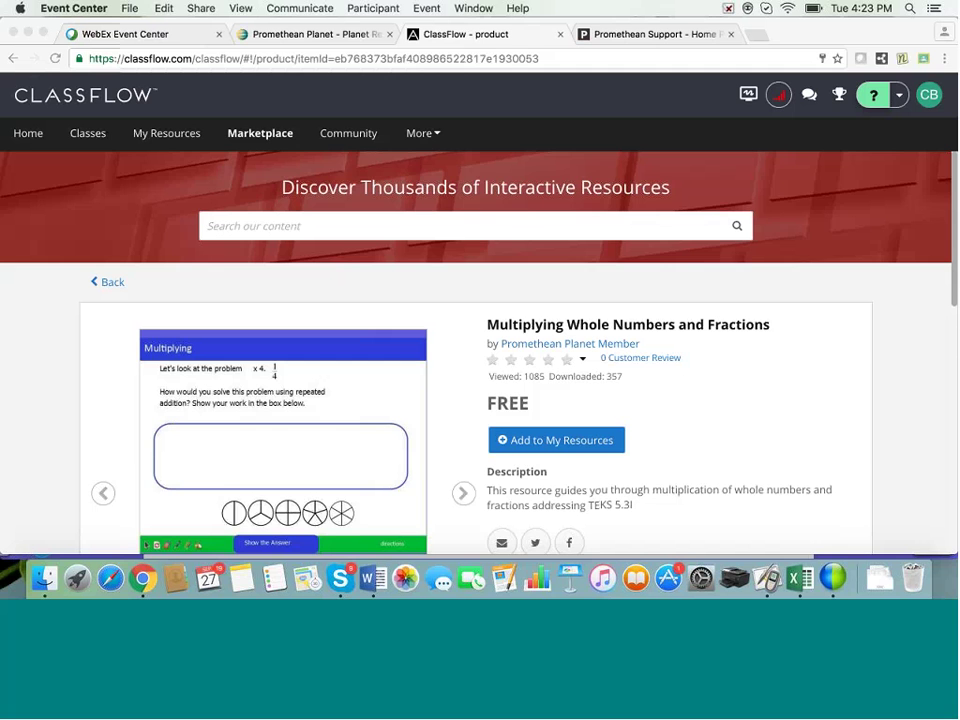
Add the free 'Multiplying Whole Numbers and Fractions' flipchart to My Resources from its product page
scroll(795, 427, "down", 2)
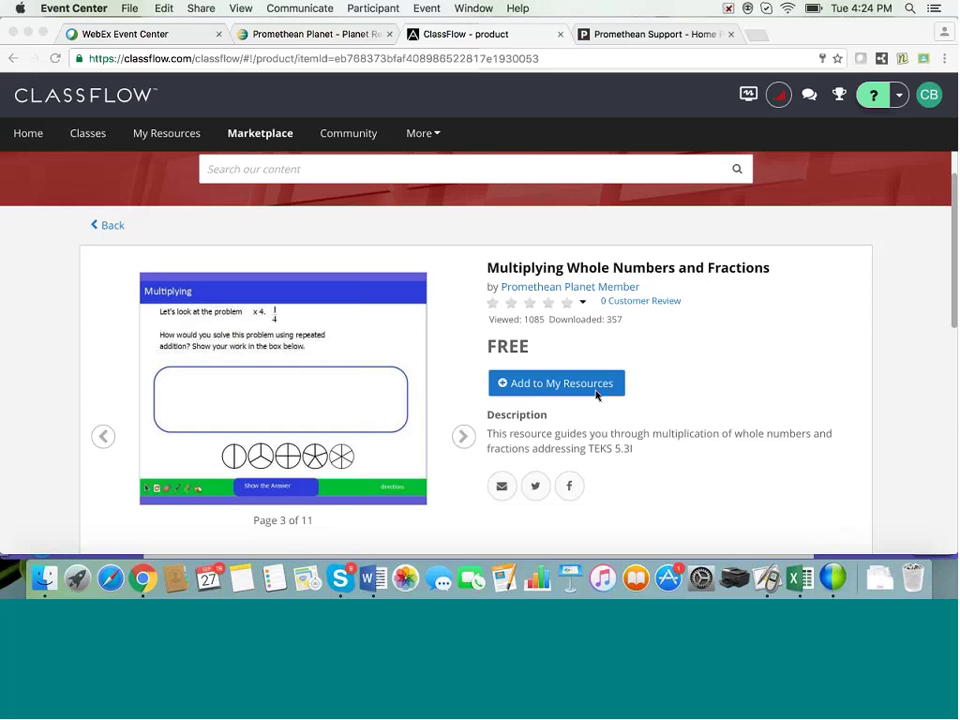
left_click(585, 386)
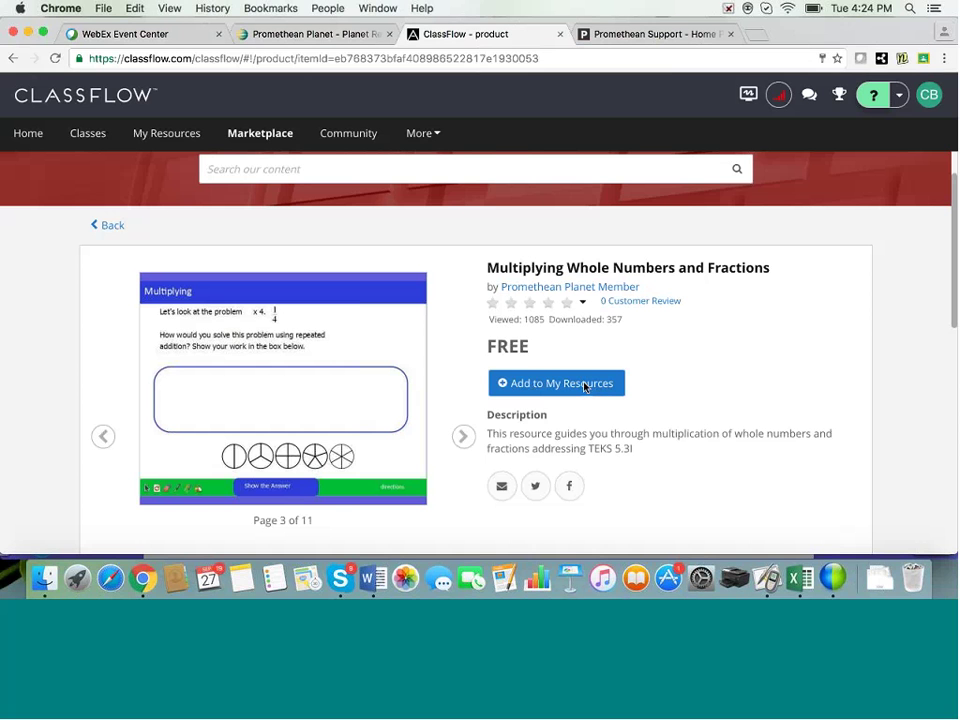
left_click(565, 385)
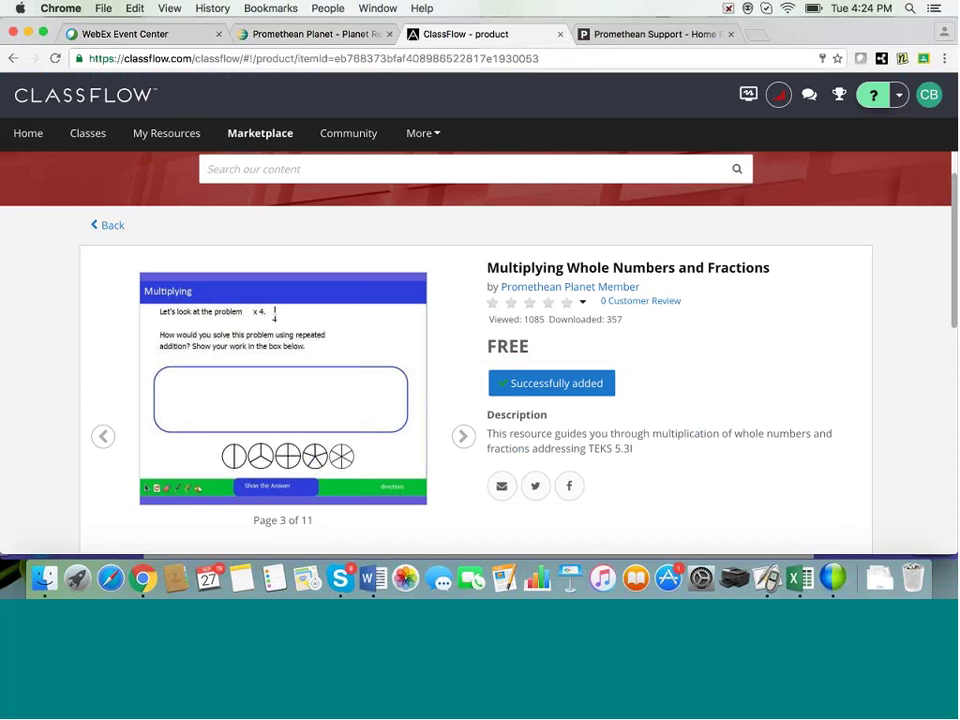
Go to My Resources and collapse the Marketplace folder's subfolders in the sidebar
left_click(537, 388)
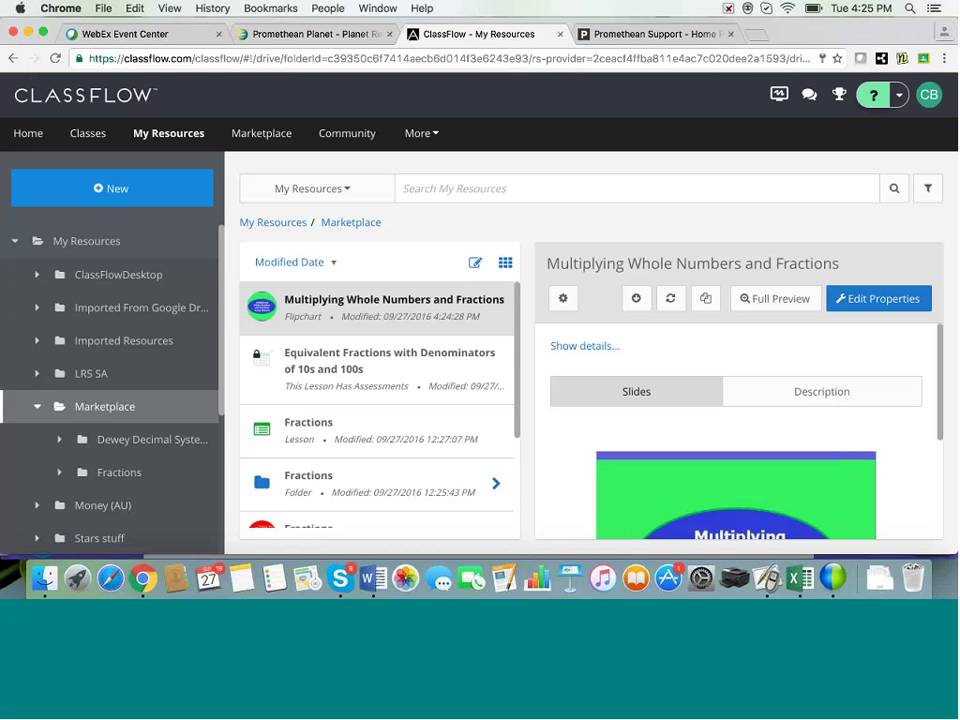
scroll(121, 430, "down", 5)
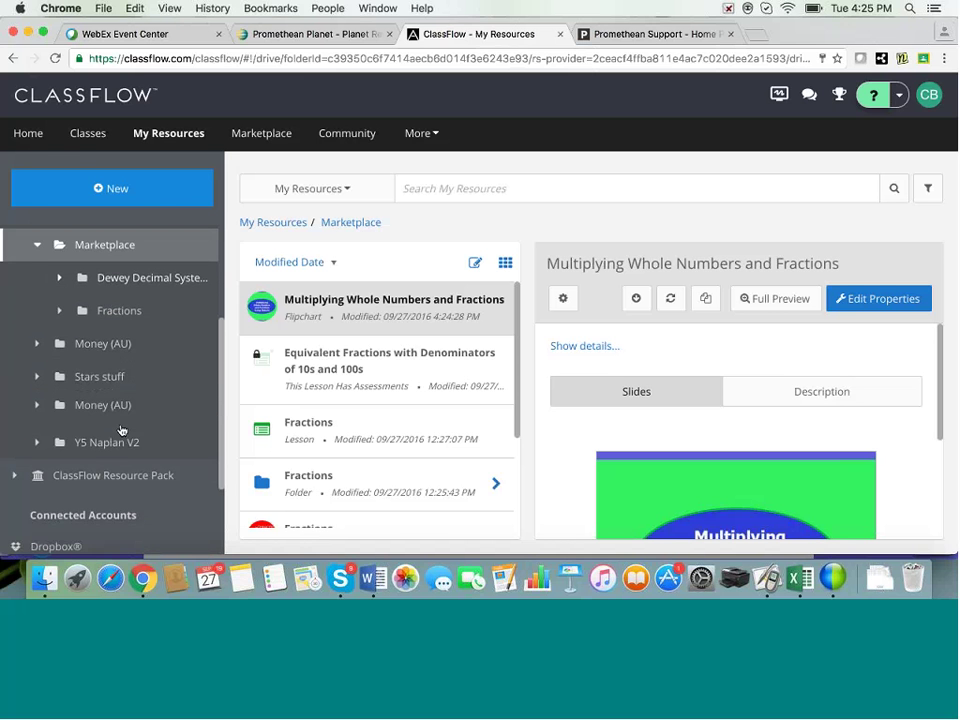
scroll(121, 430, "up", 5)
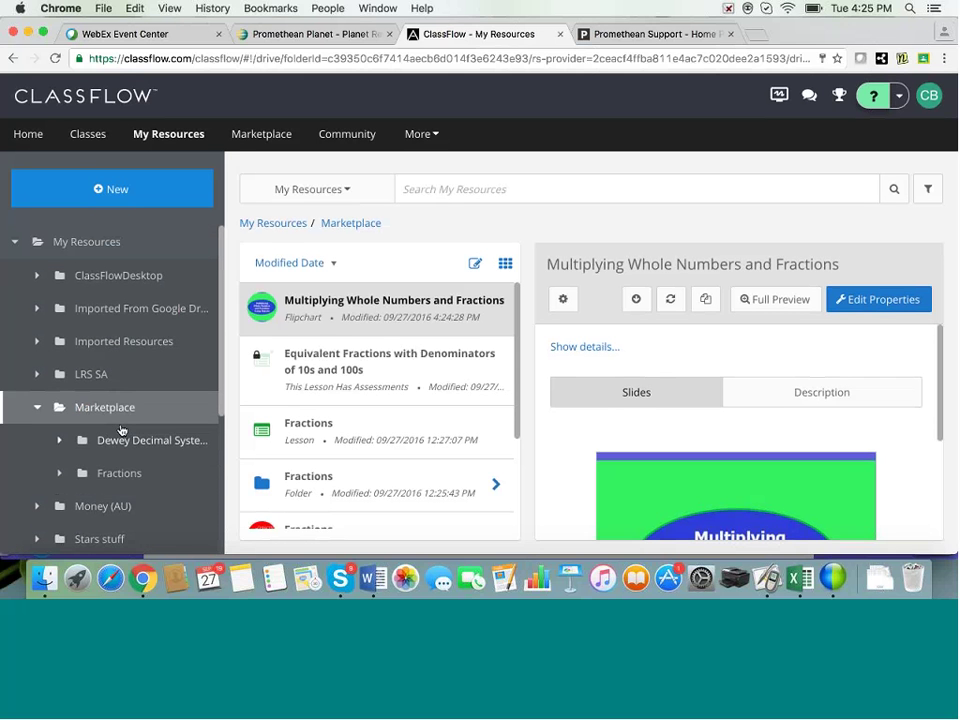
left_click(34, 407)
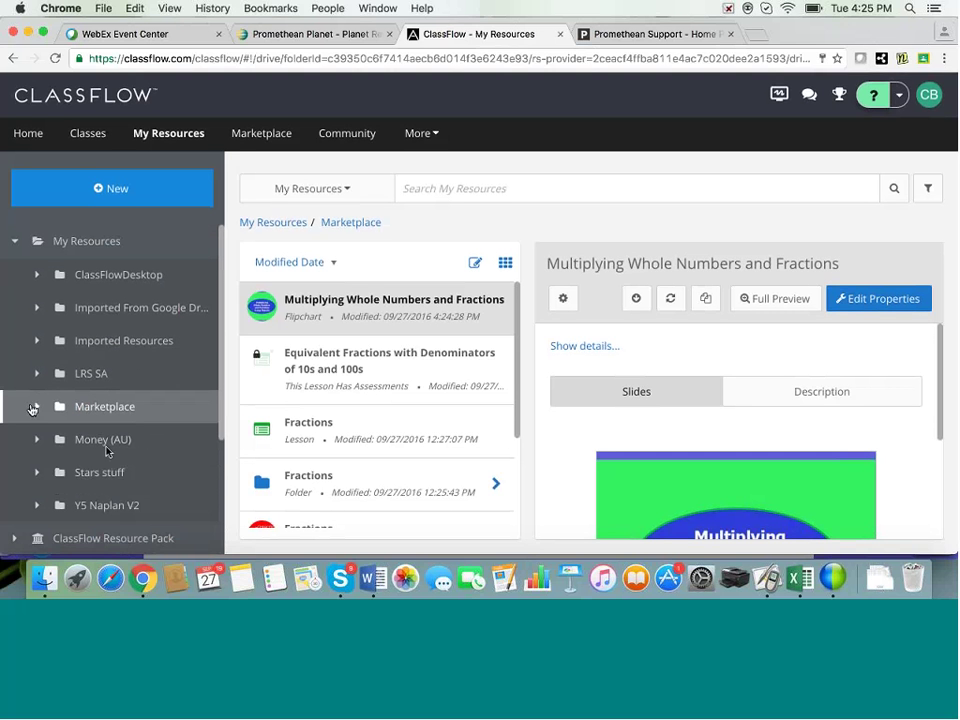
scroll(112, 470, "down", 4)
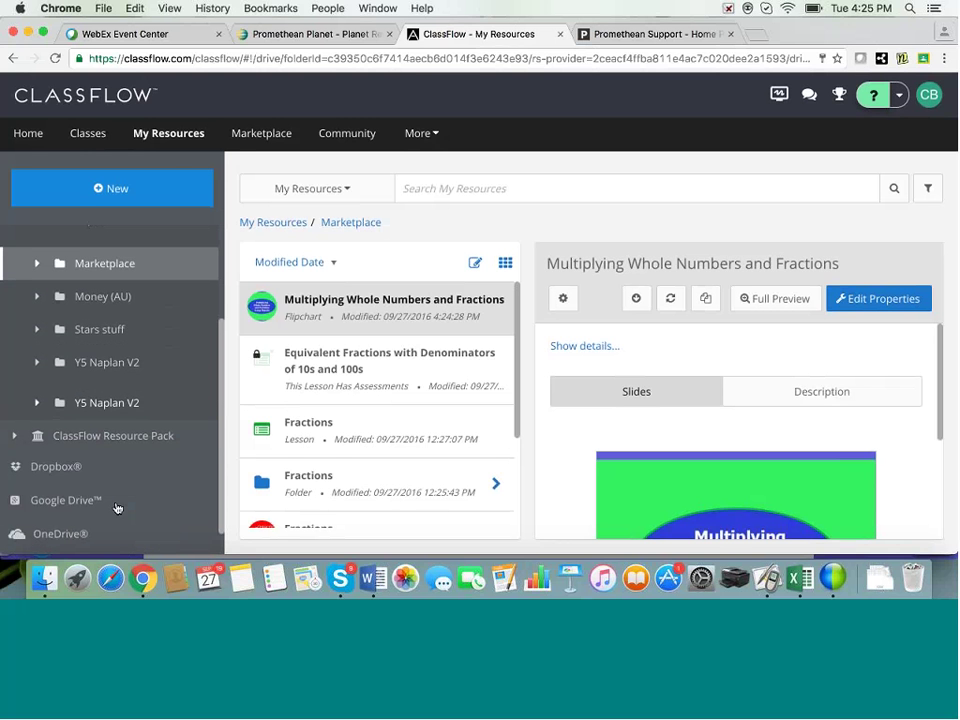
scroll(112, 500, "down", 1)
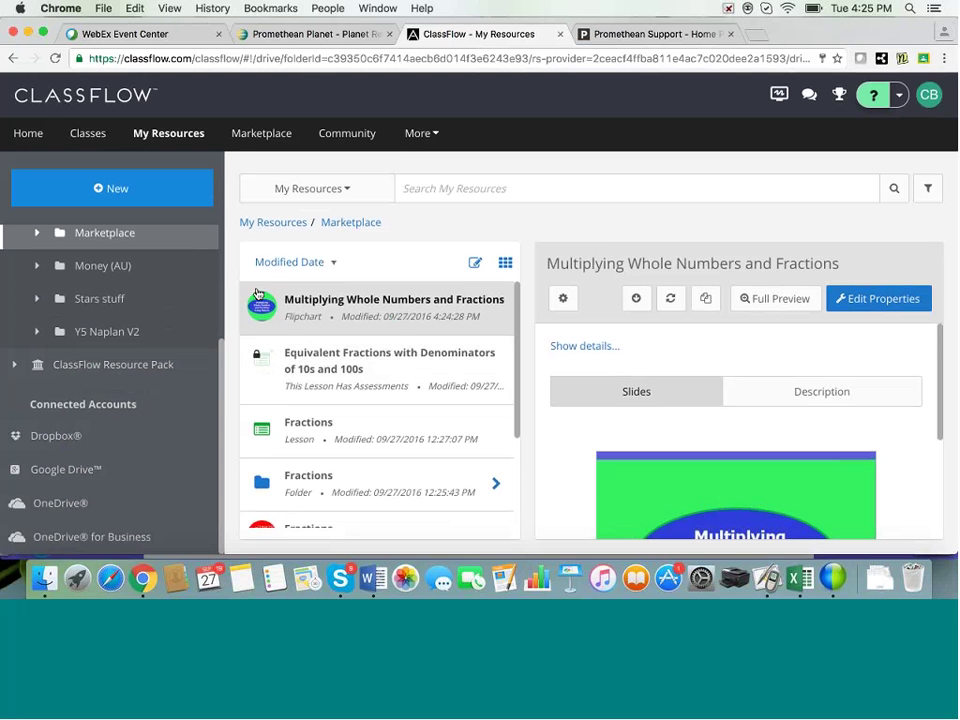
Preview the Equivalent Fractions lesson, then select the Multiplying Whole Numbers and Fractions flipchart
left_click(322, 377)
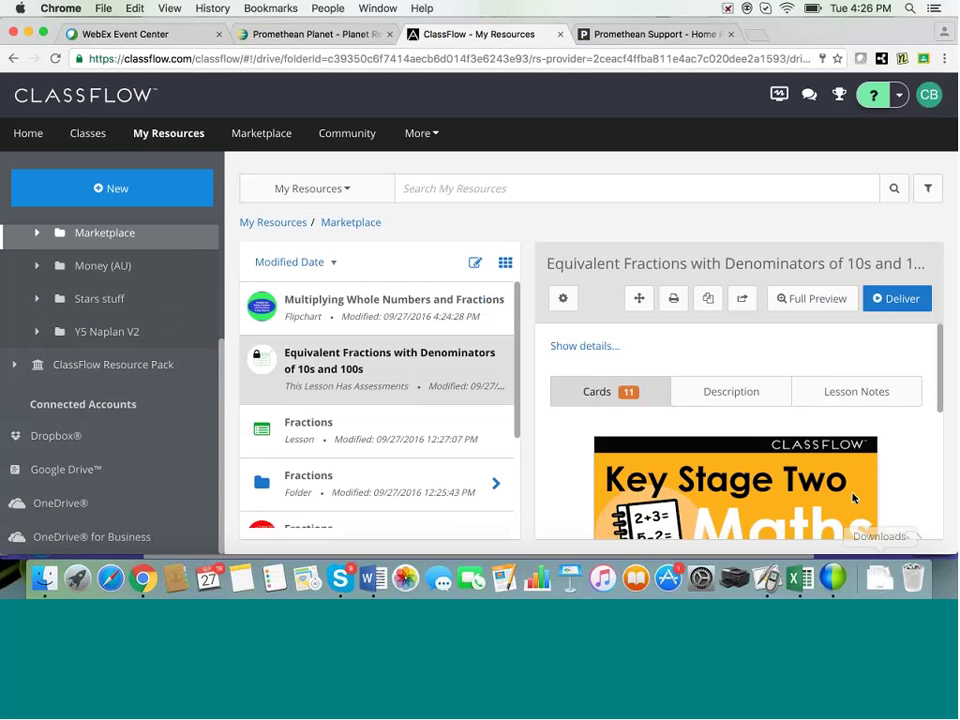
scroll(853, 500, "down", 3)
scroll(853, 497, "up", 4)
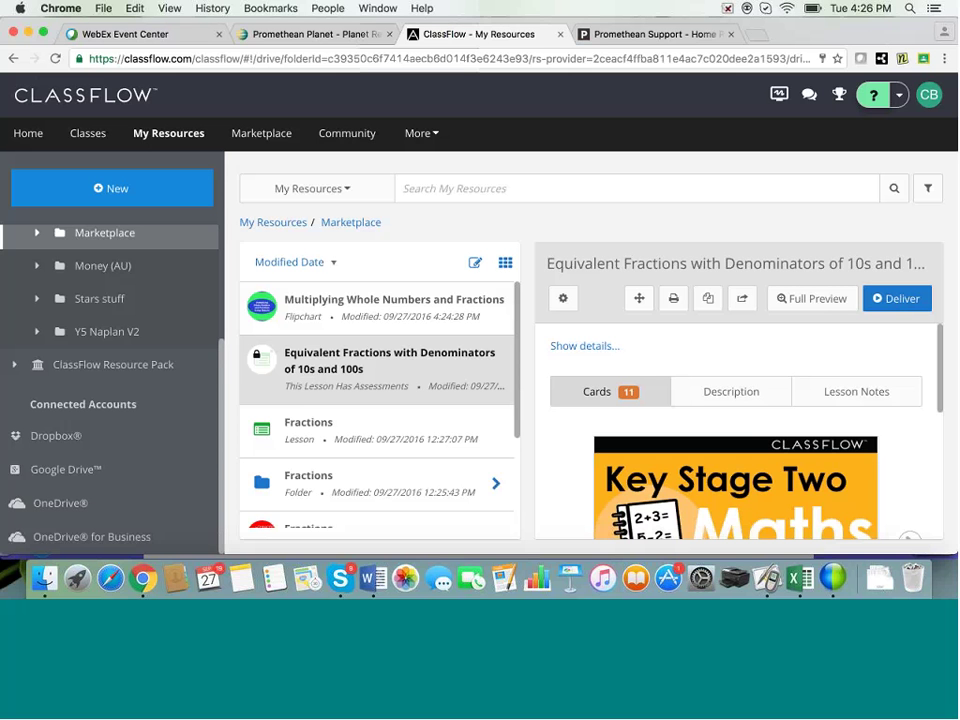
left_click(320, 317)
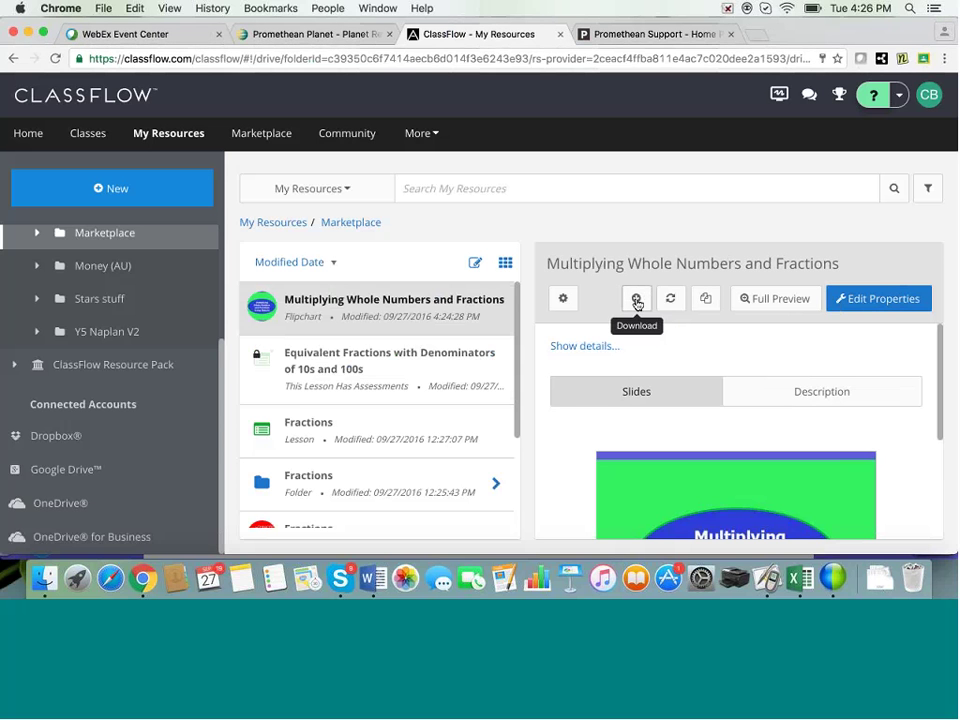
Download the Multiplying flipchart, view page 2 and the Page Browser in ActivInspire, then minimise it
left_click(636, 300)
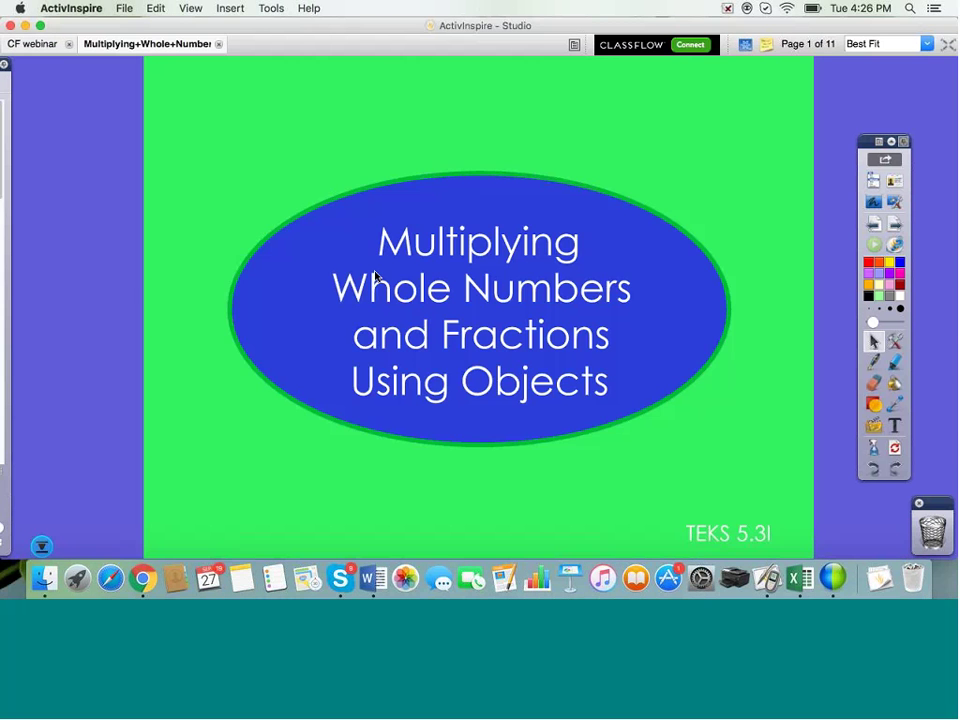
left_click(894, 224)
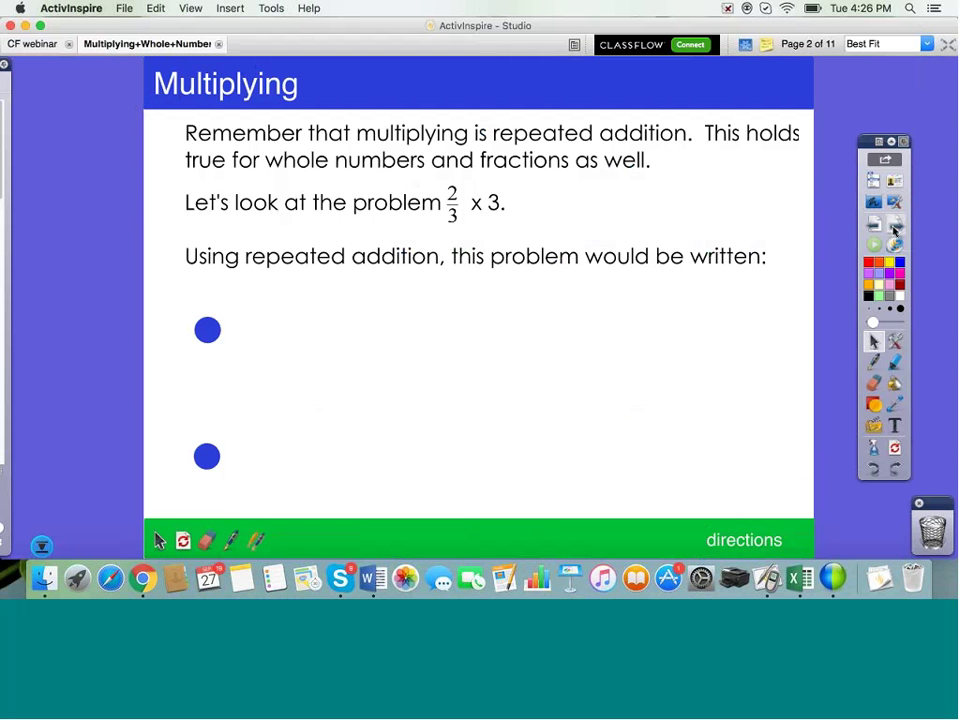
left_click(5, 64)
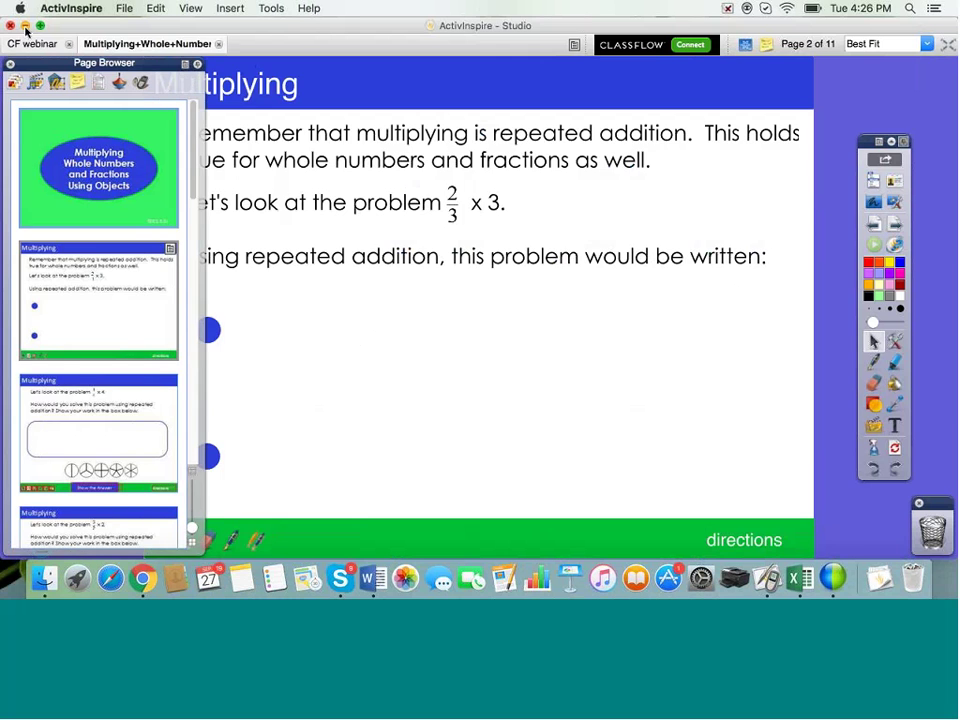
left_click(25, 26)
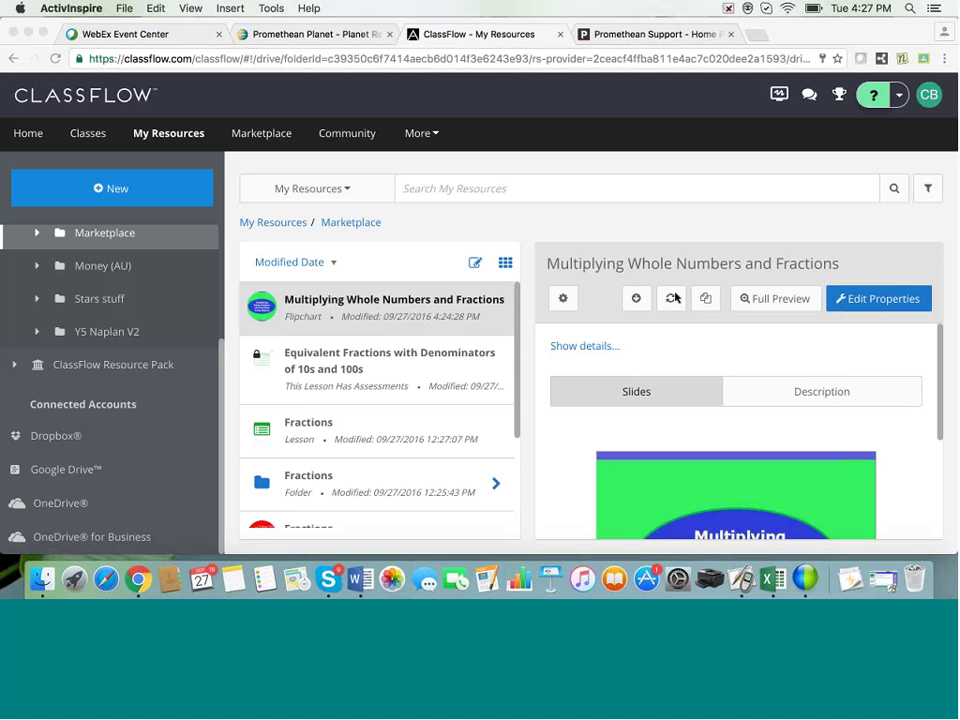
Back in Chrome, convert the Multiplying Whole Numbers and Fractions flipchart into a ClassFlow lesson
left_click(667, 344)
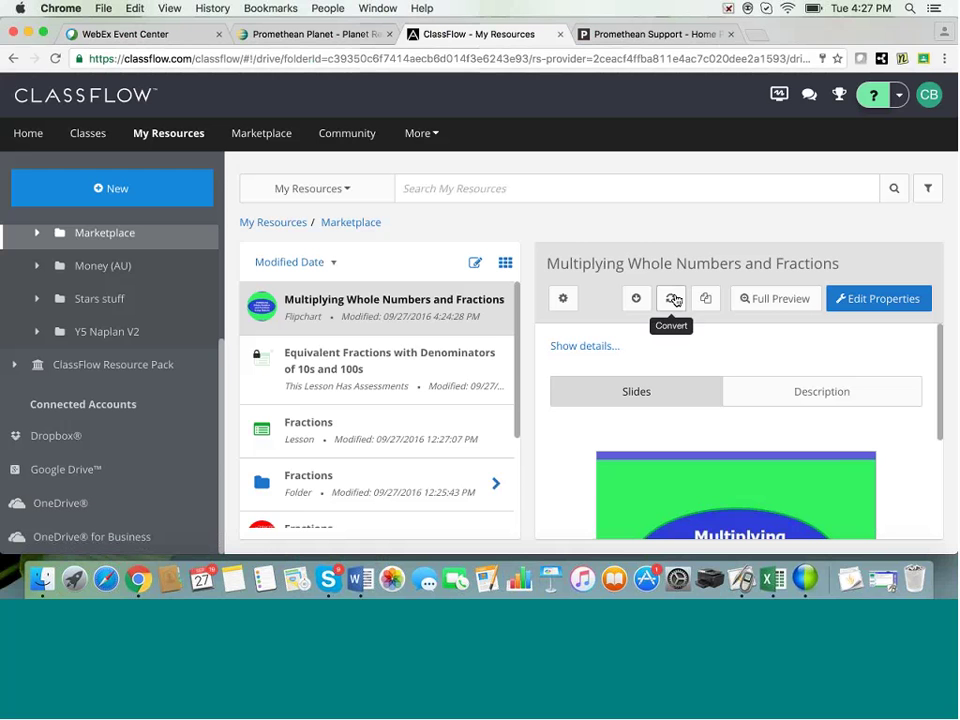
left_click(673, 298)
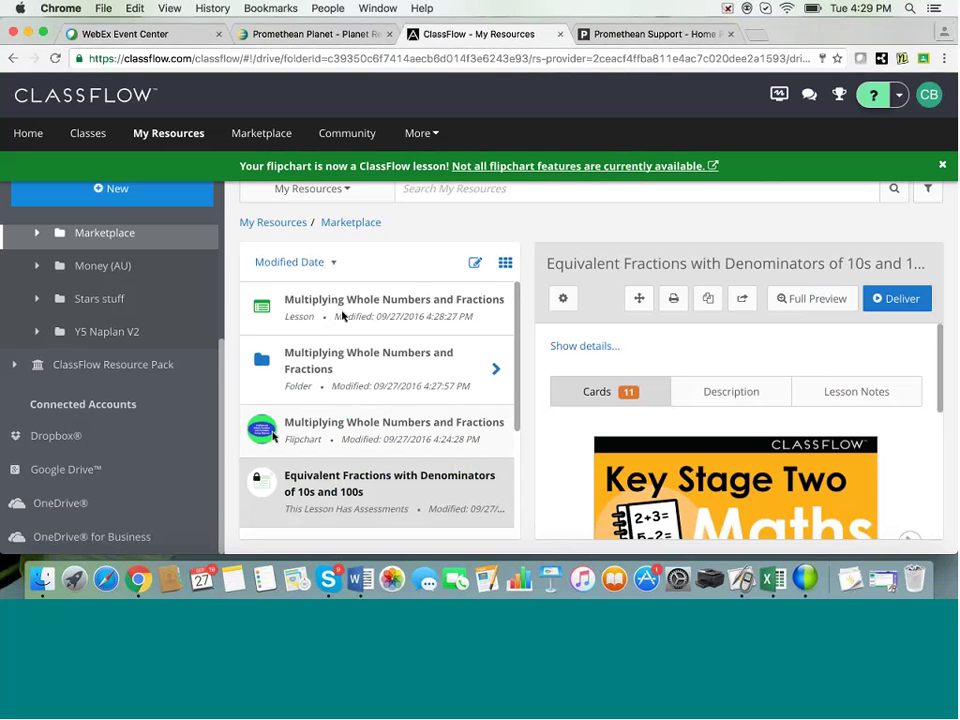
left_click(260, 428)
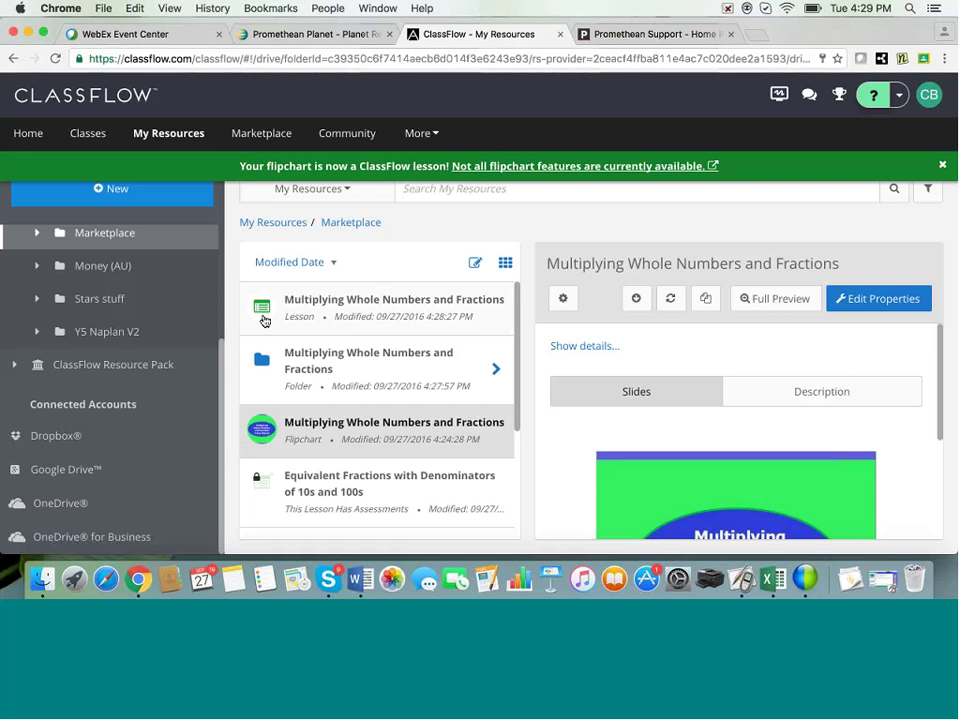
left_click(274, 319)
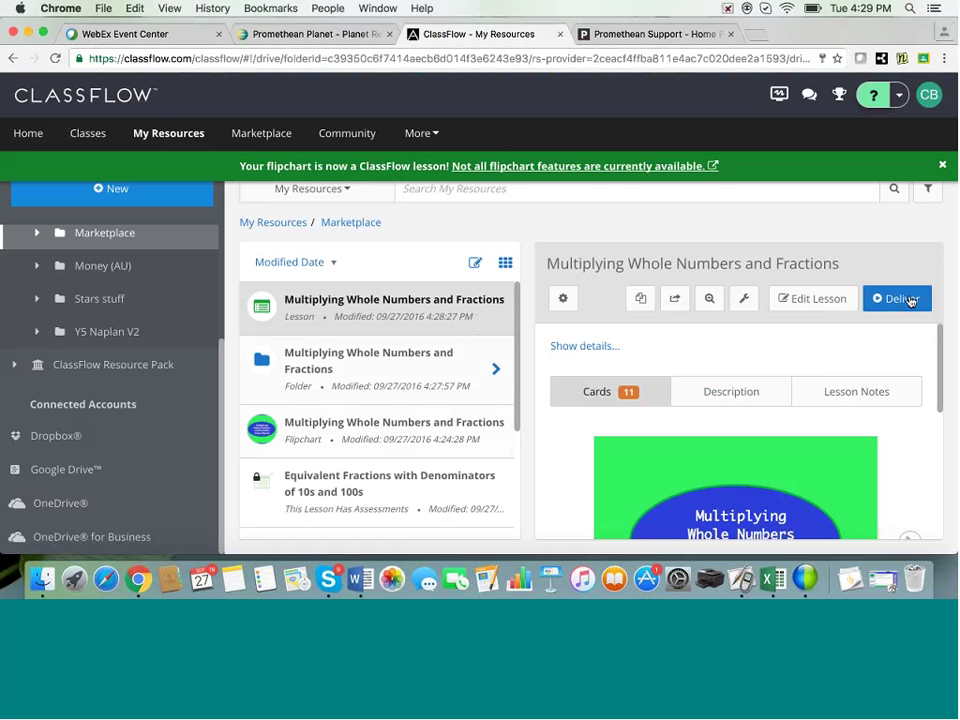
scroll(336, 345, "down", 1)
scroll(337, 346, "up", 1)
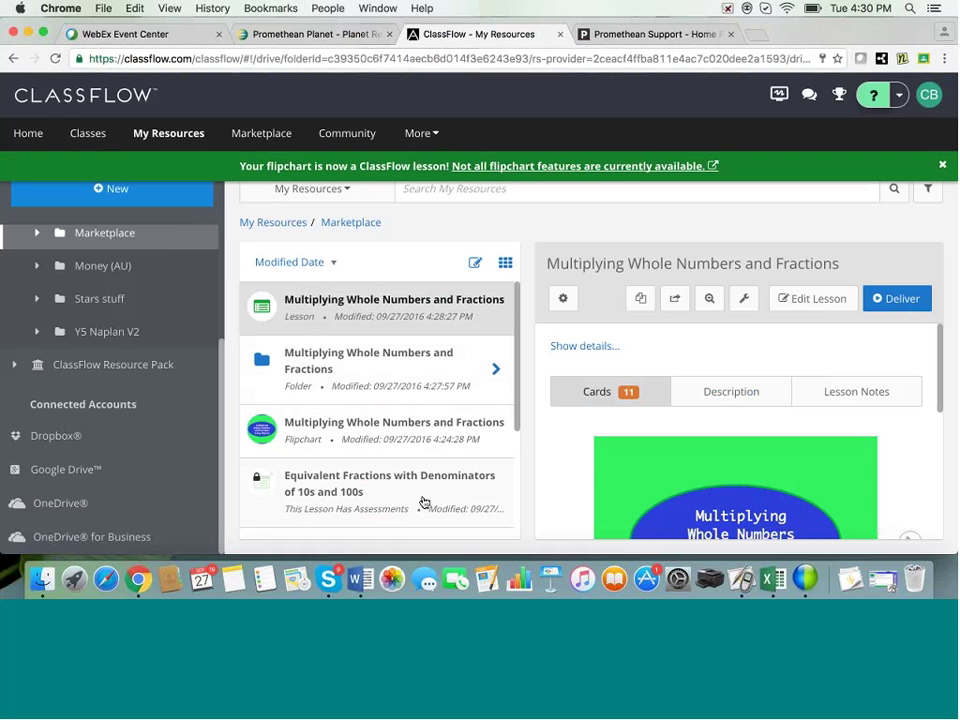
left_click(563, 299)
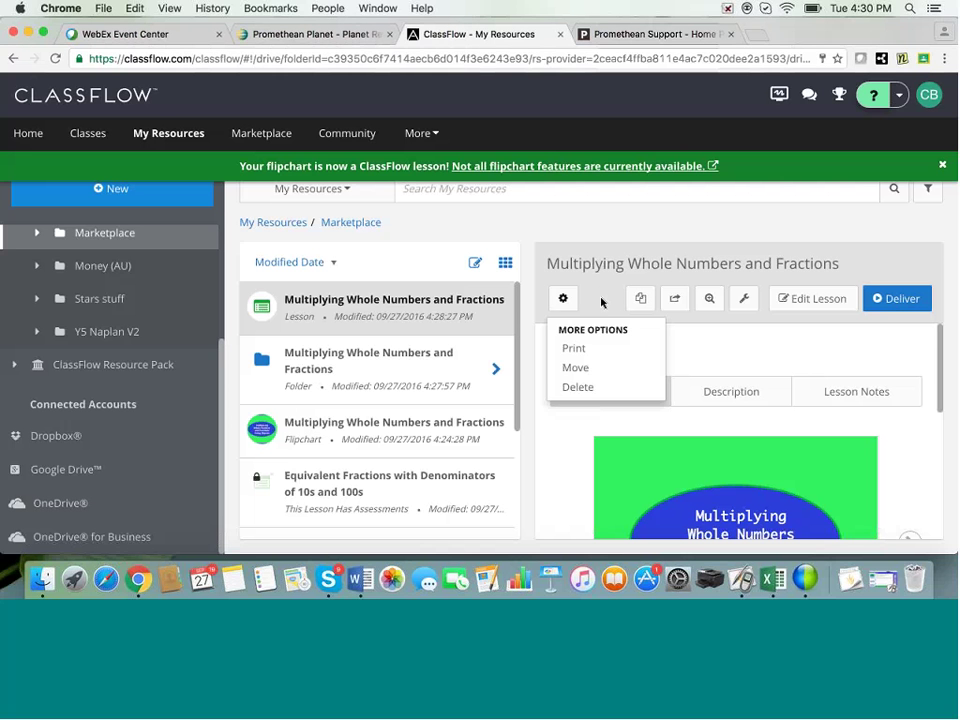
left_click(597, 296)
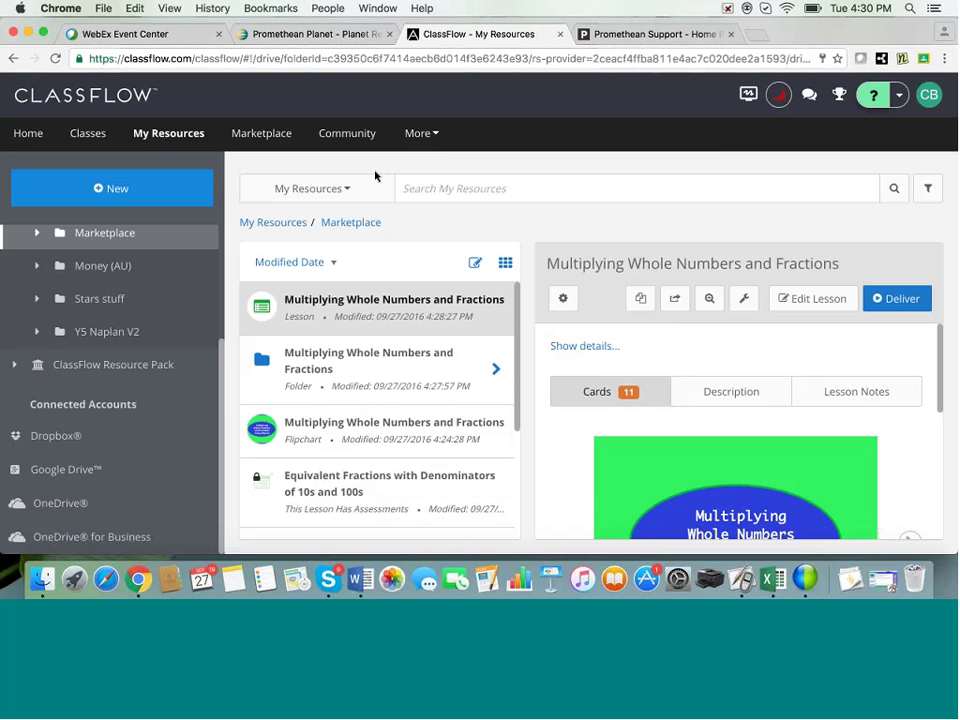
Visit the Home page, stop briefly at the Marketplace, and return to Home
left_click(31, 136)
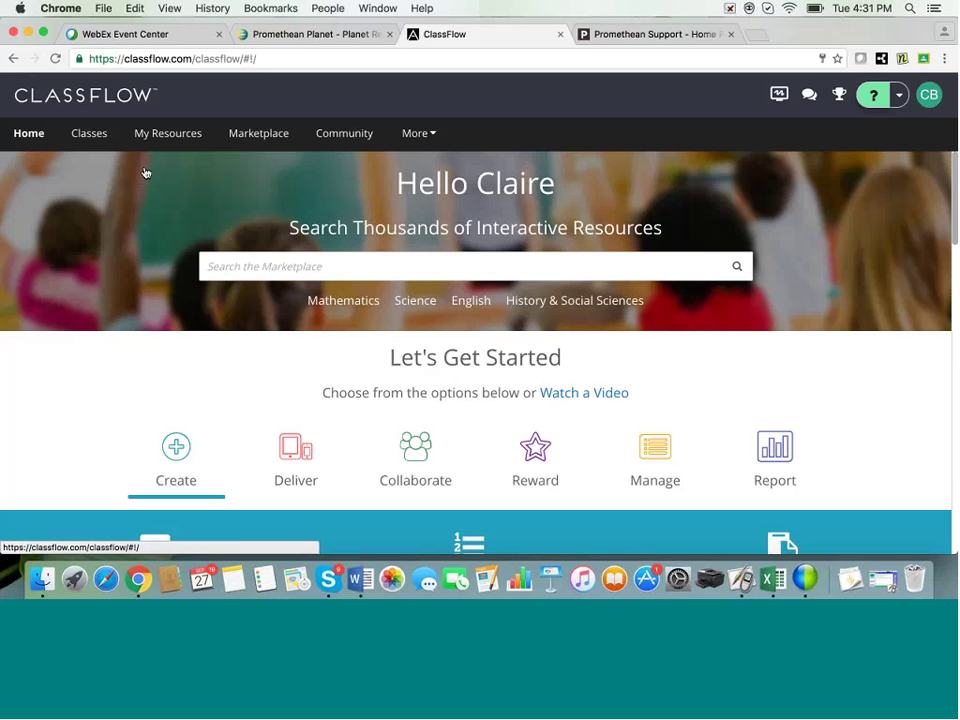
left_click(253, 137)
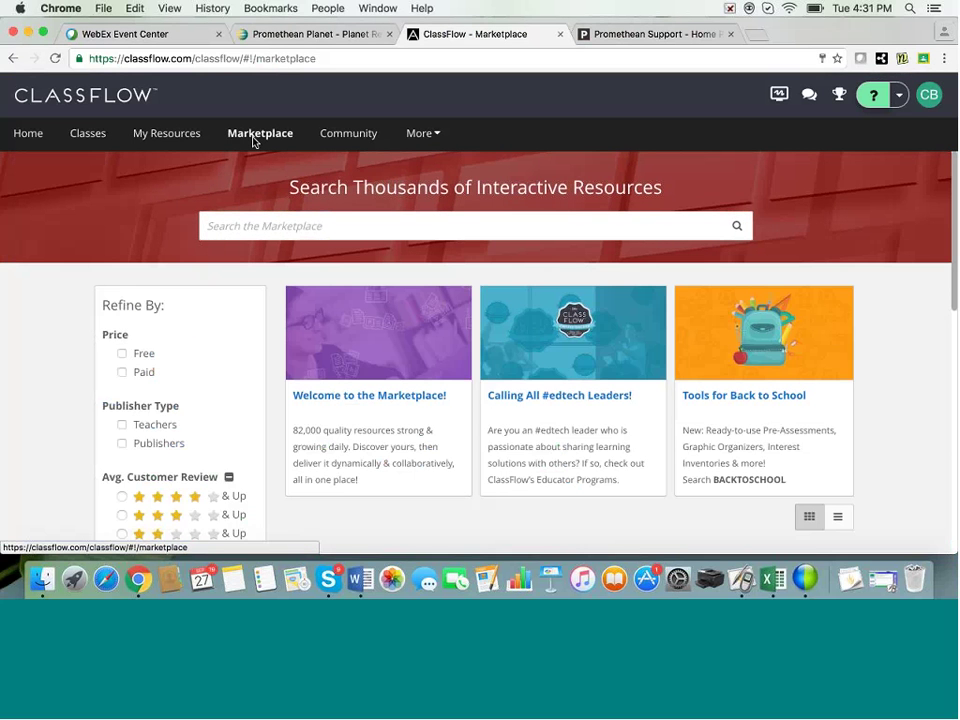
left_click(29, 134)
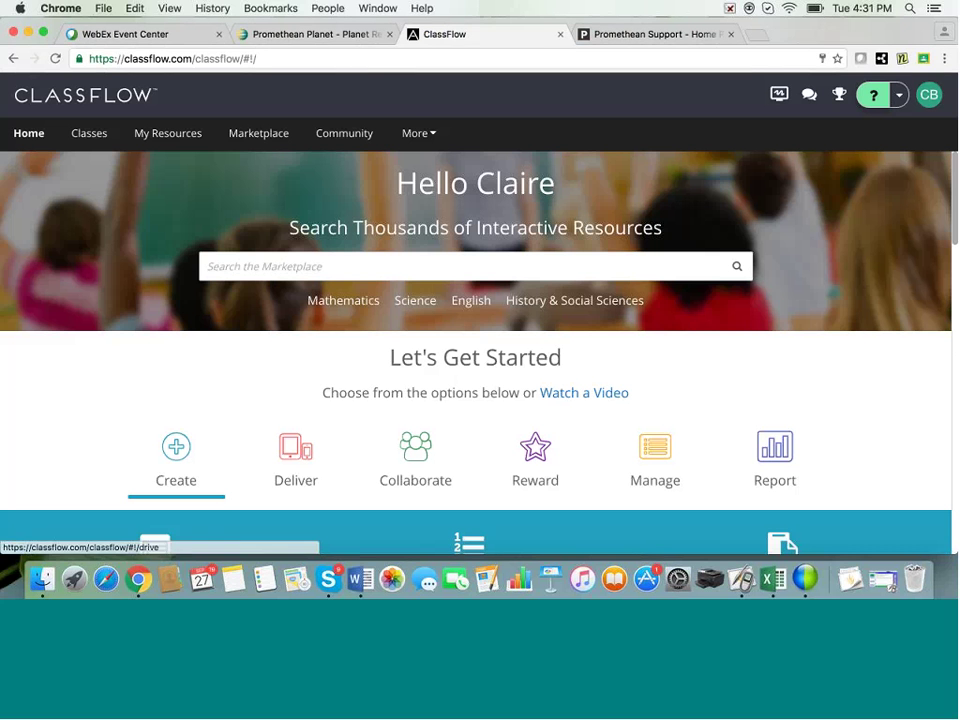
Scroll through the Marketplace page, then go back to the Home page
left_click(250, 136)
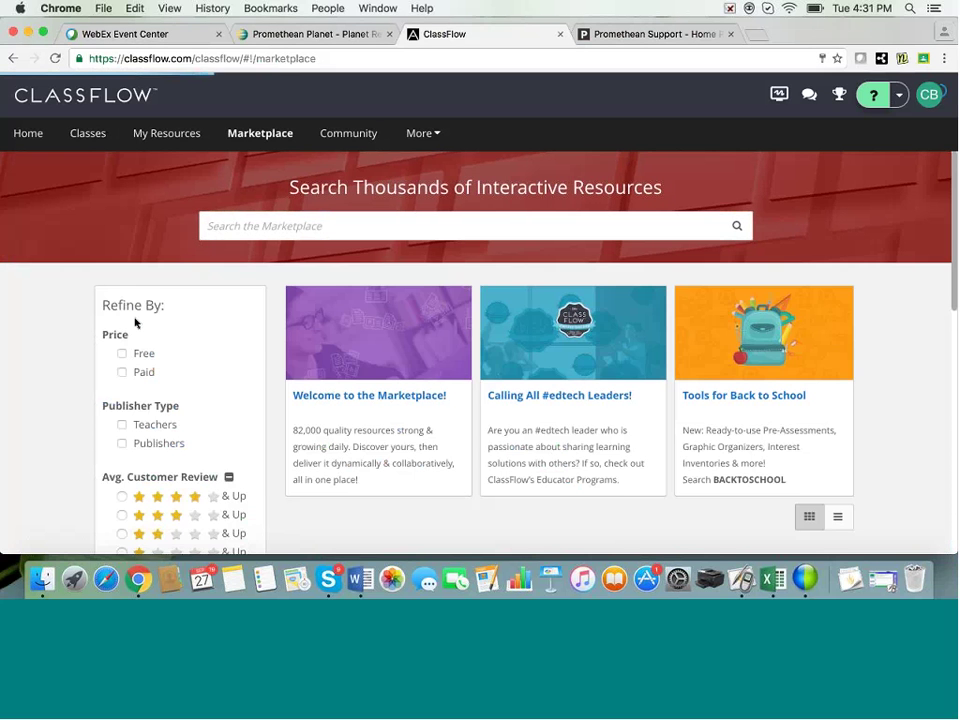
scroll(135, 322, "down", 5)
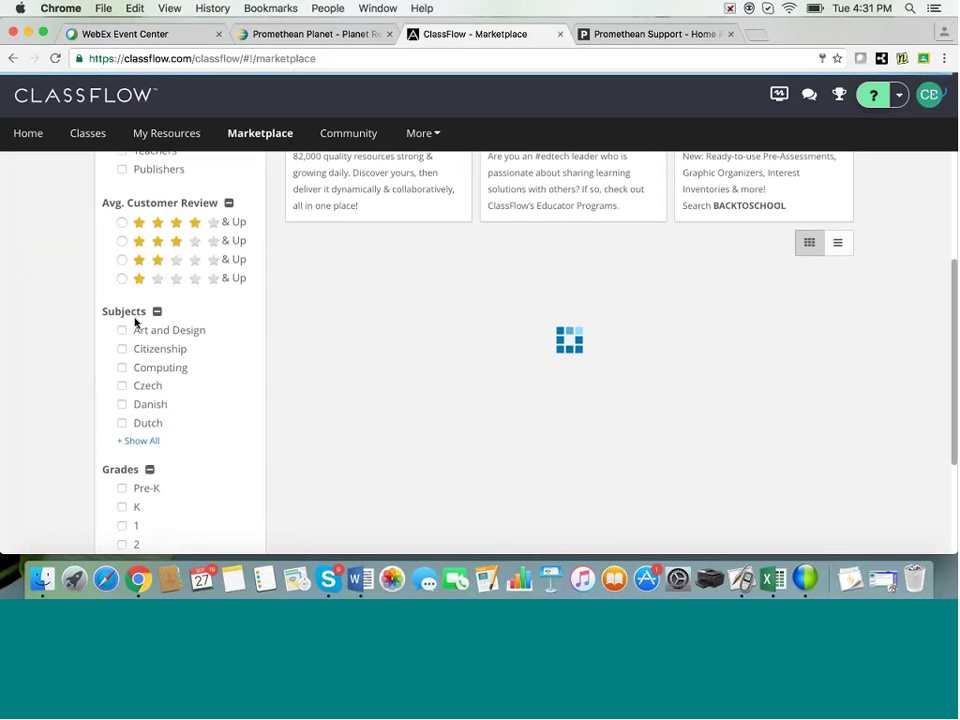
scroll(135, 322, "down", 5)
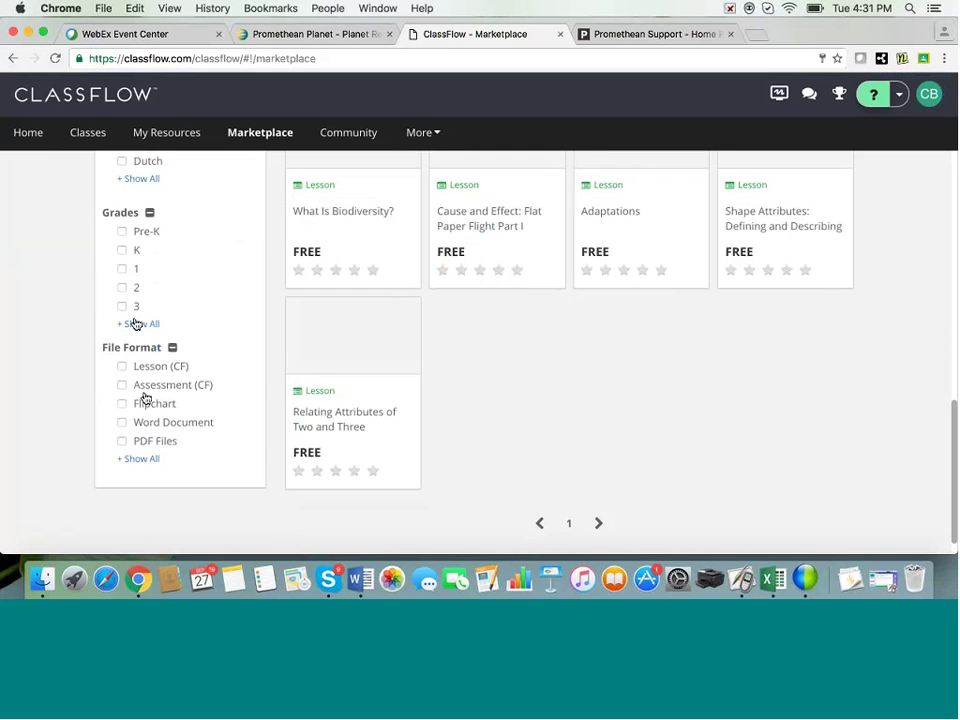
scroll(184, 230, "up", 2)
scroll(183, 238, "up", 10)
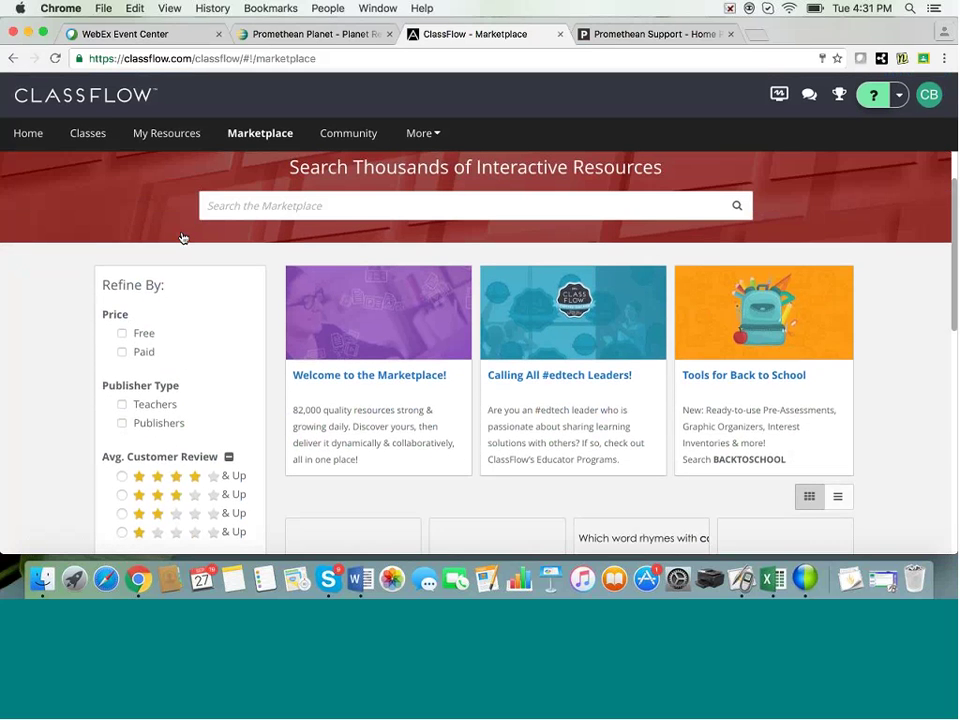
scroll(183, 238, "down", 10)
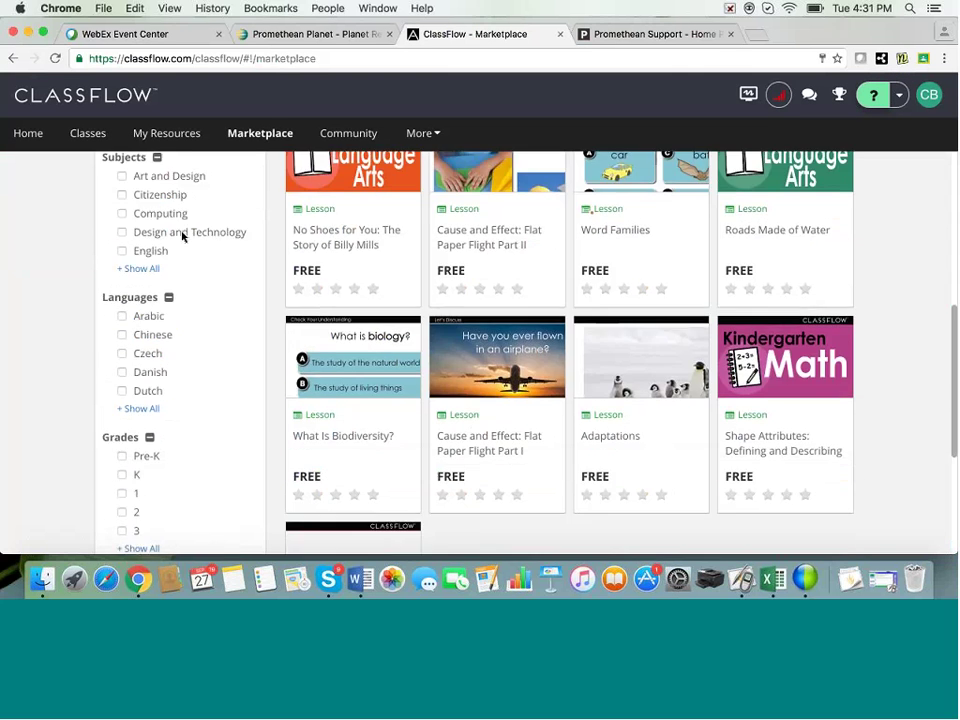
scroll(183, 238, "up", 3)
scroll(183, 238, "up", 10)
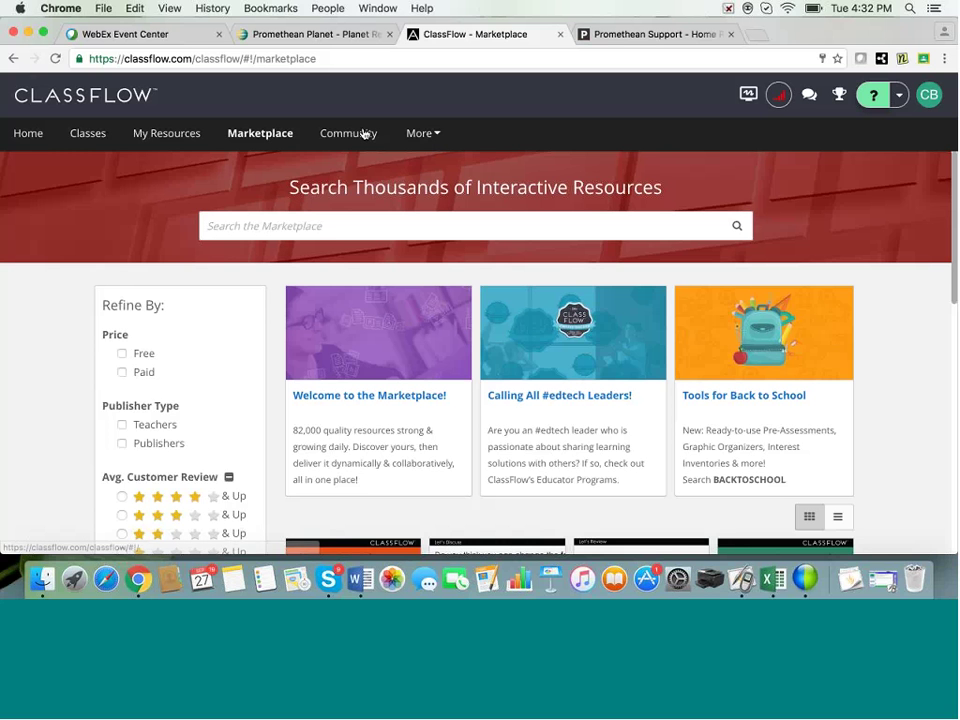
left_click(33, 136)
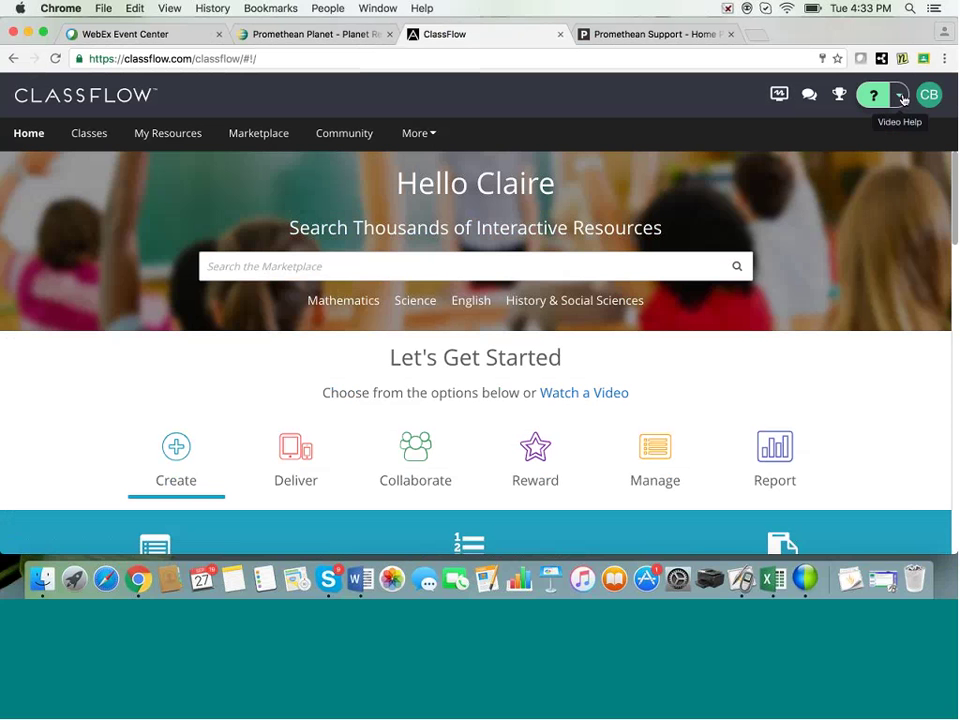
Browse the Video Help list beside the ? button, then switch to My Resources
left_click(901, 96)
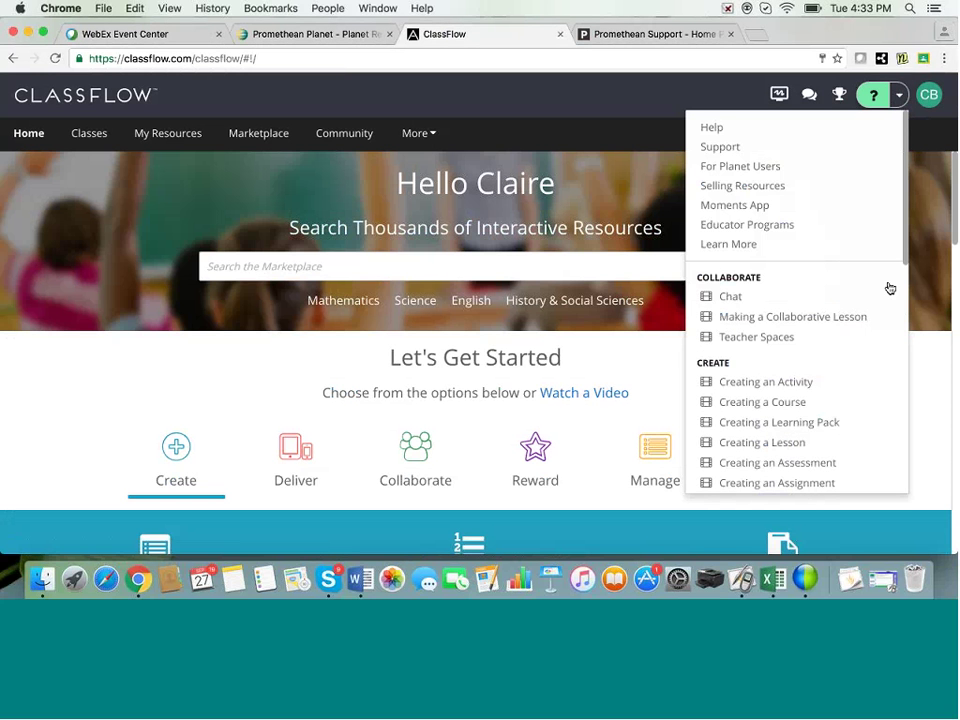
scroll(890, 288, "down", 10)
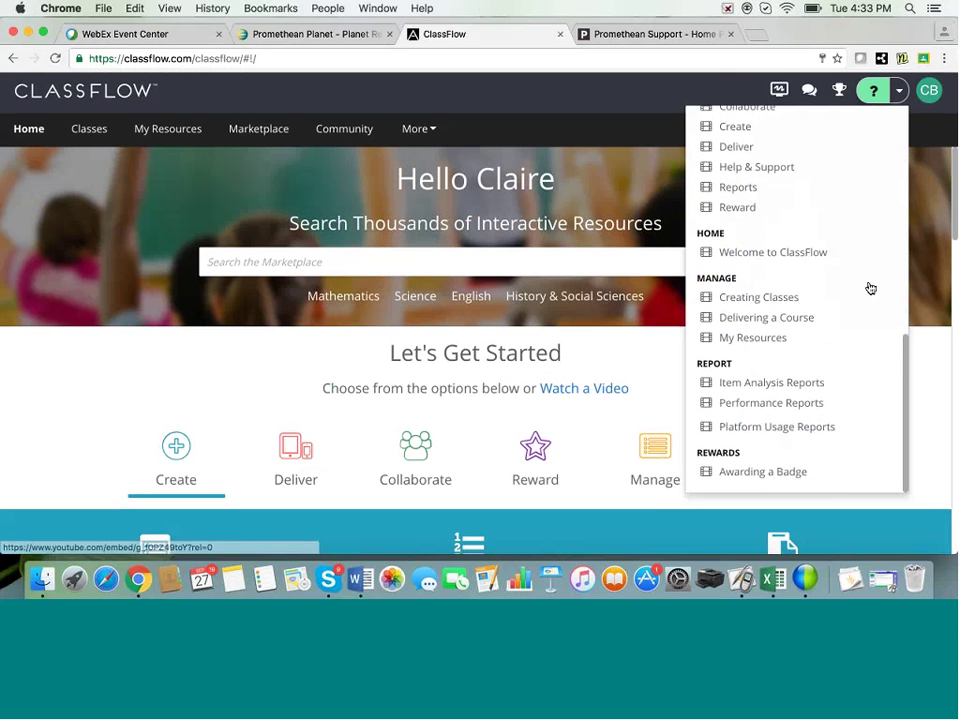
scroll(870, 288, "up", 3)
scroll(870, 288, "up", 5)
scroll(870, 288, "down", 10)
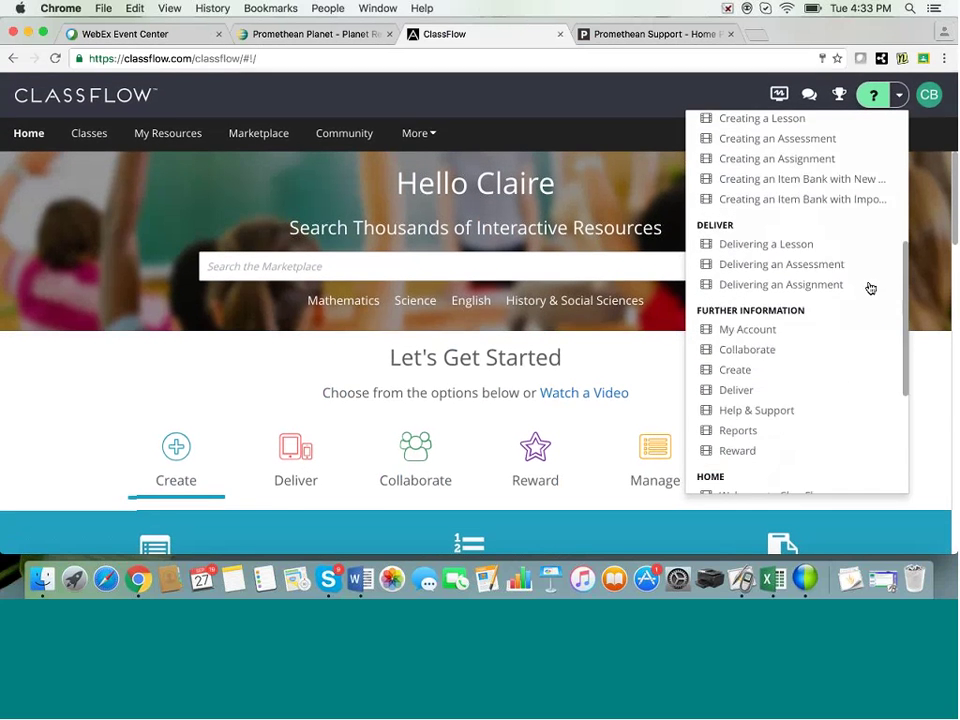
scroll(870, 288, "up", 10)
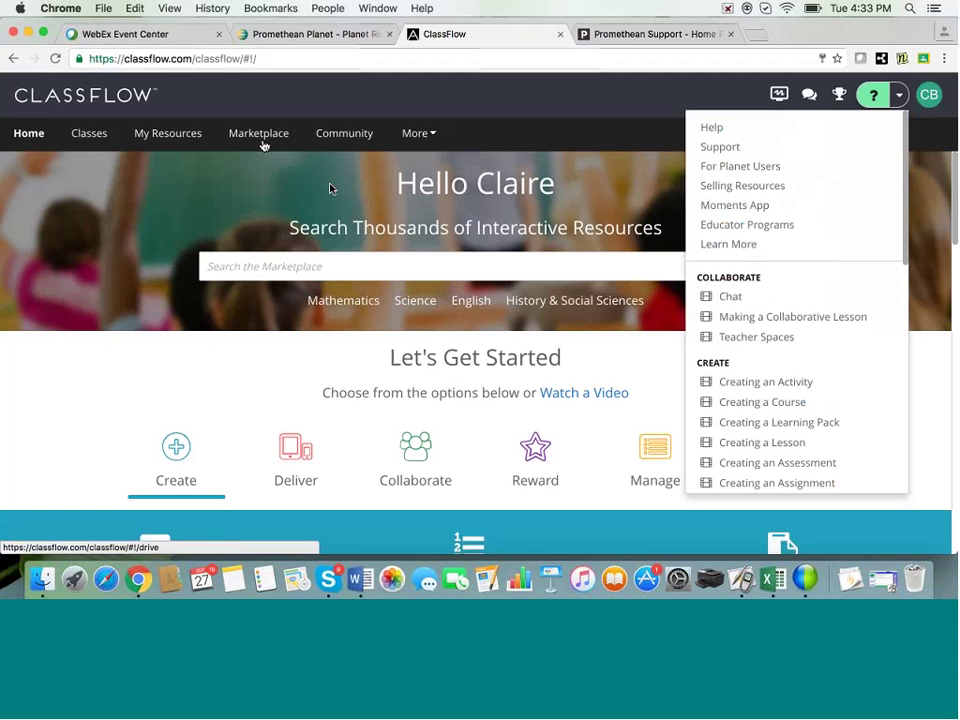
left_click(153, 134)
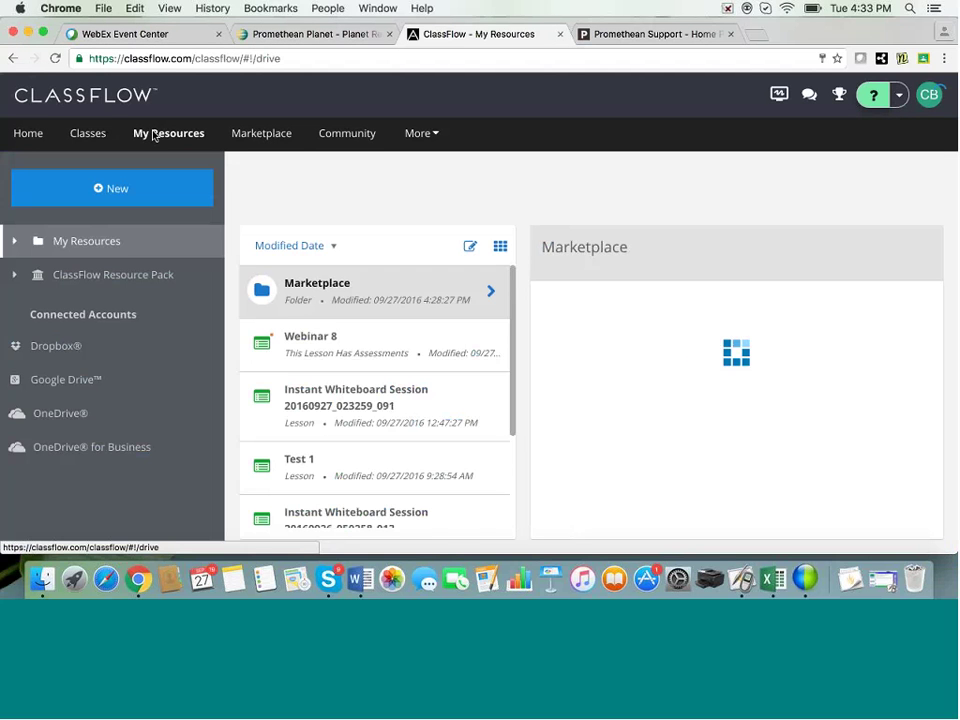
Check the Video Help lists on My Resources and the Marketplace, then go Home
left_click(900, 96)
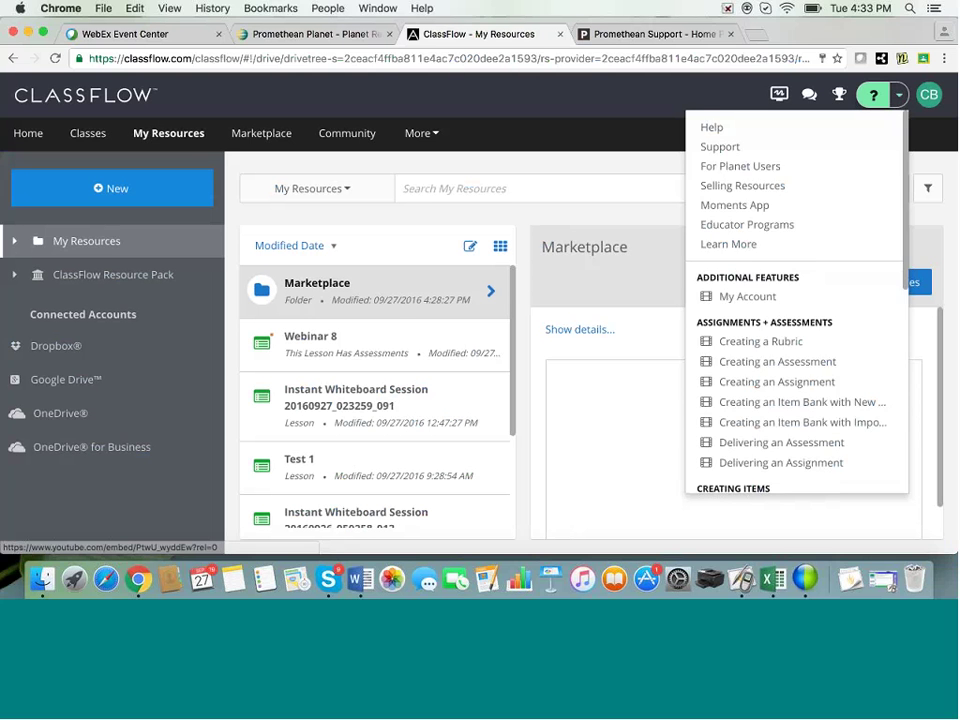
scroll(816, 469, "down", 5)
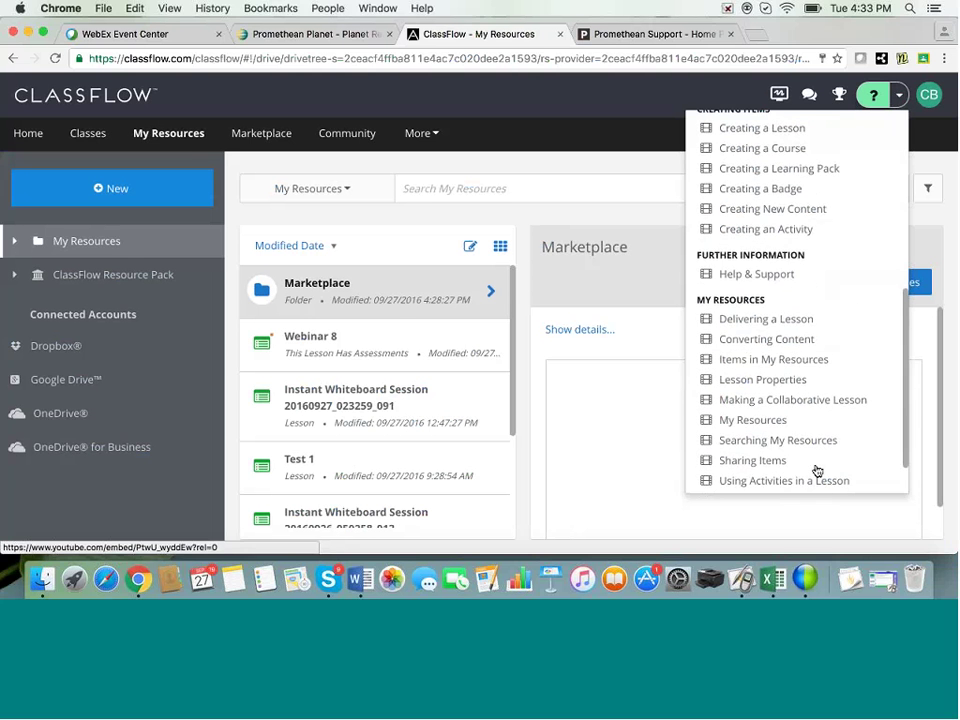
scroll(817, 468, "up", 10)
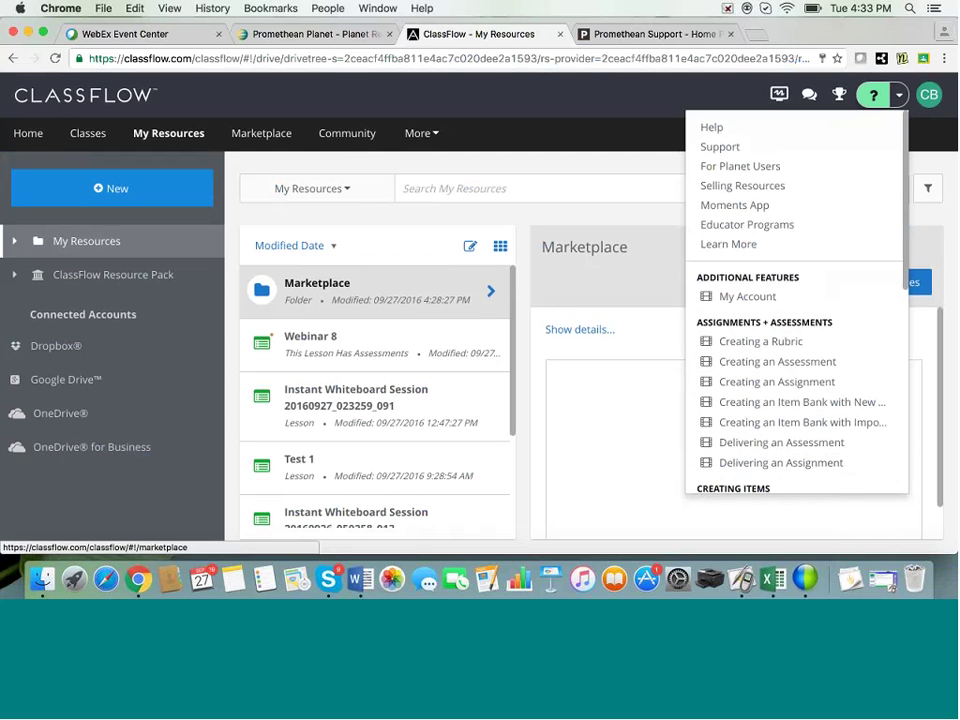
left_click(261, 133)
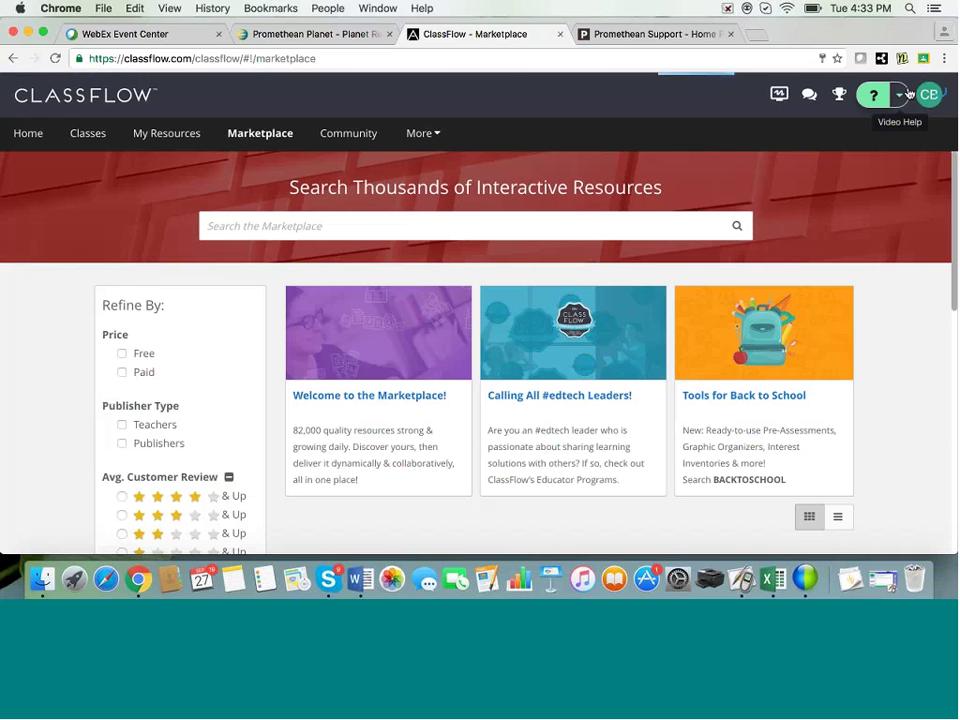
left_click(899, 94)
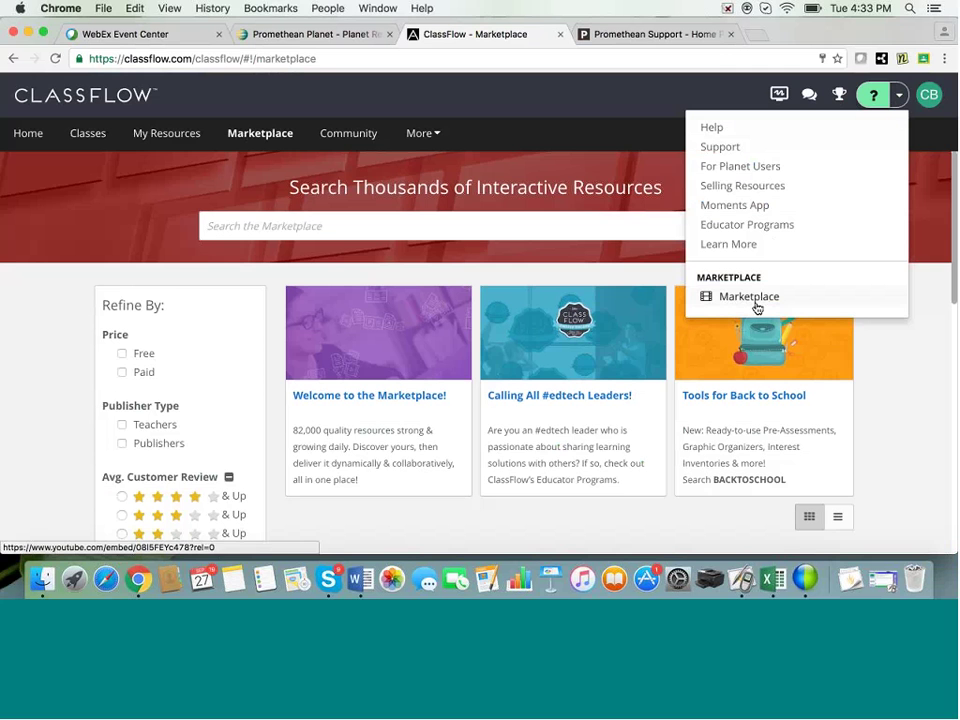
left_click(22, 136)
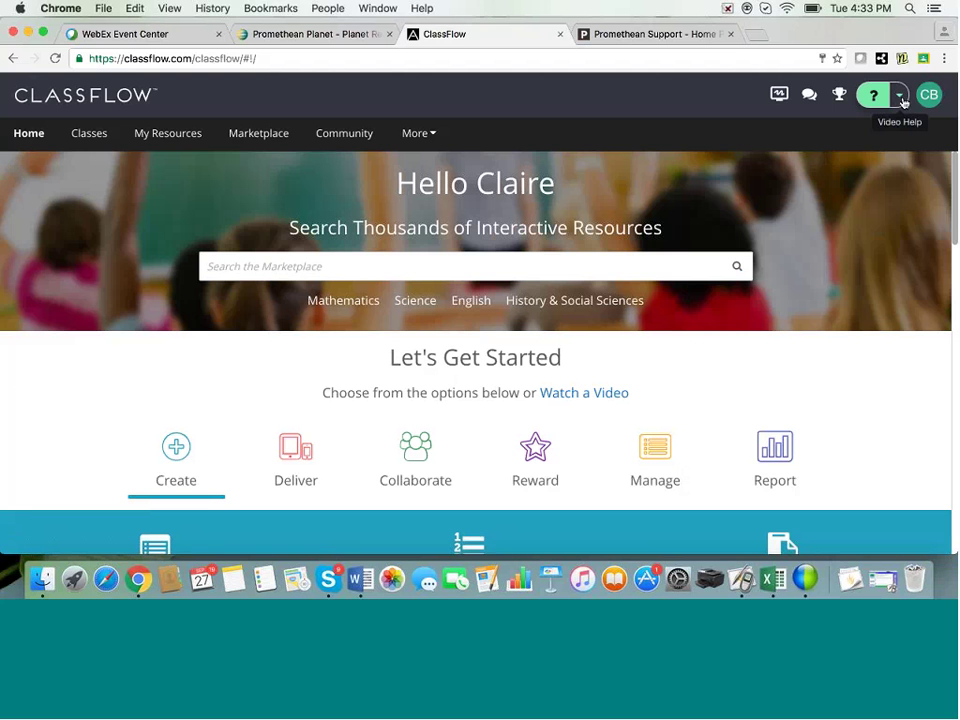
scroll(829, 255, "down", 2)
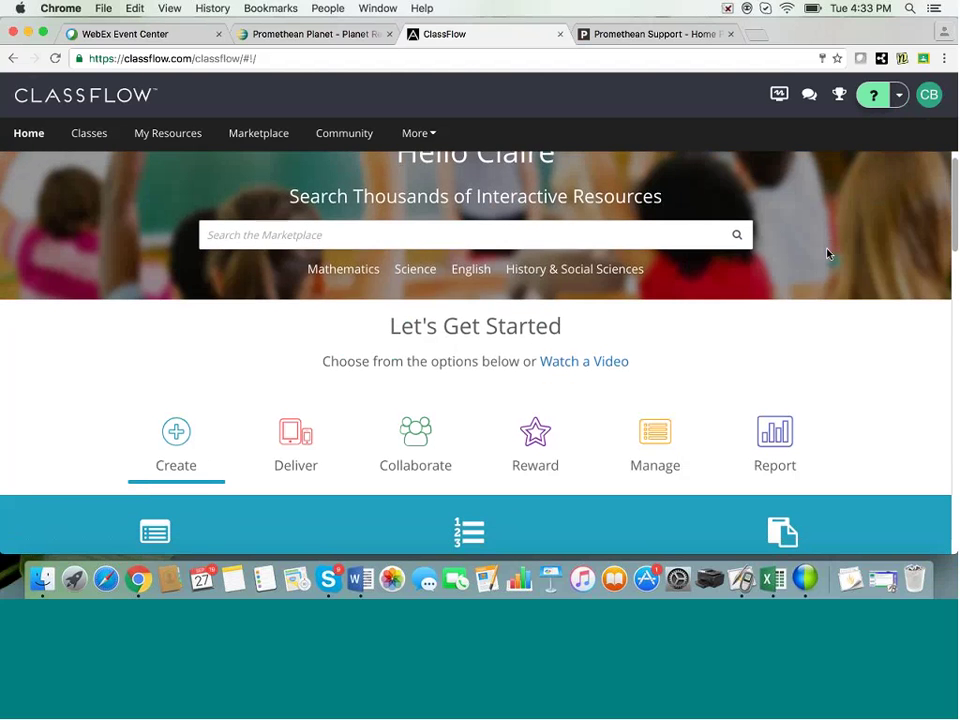
scroll(828, 254, "up", 2)
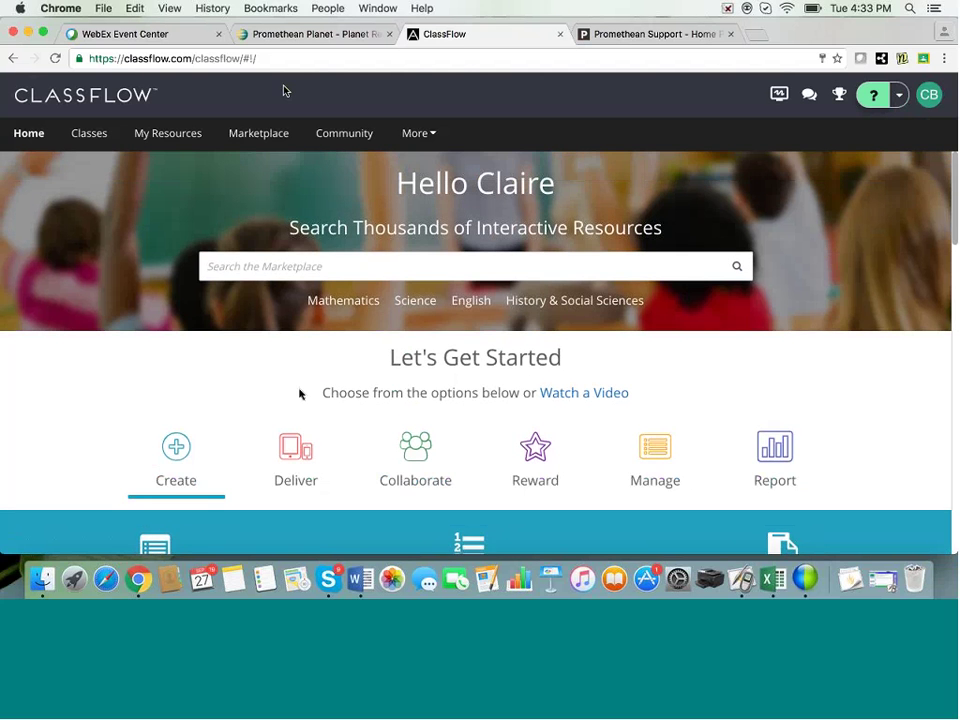
scroll(206, 405, "down", 5)
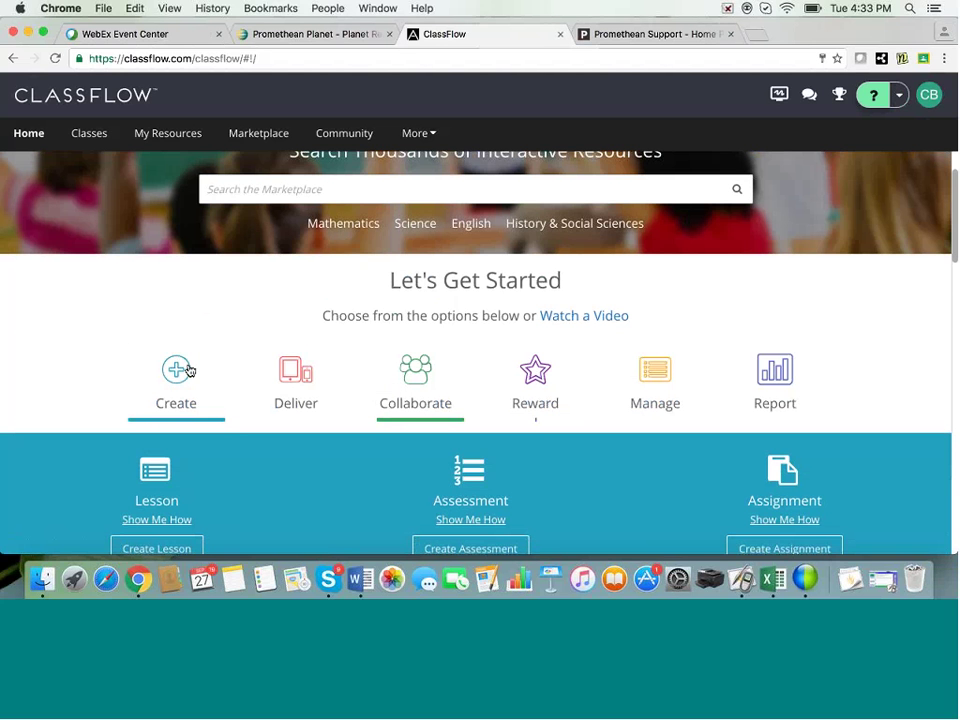
scroll(167, 376, "down", 2)
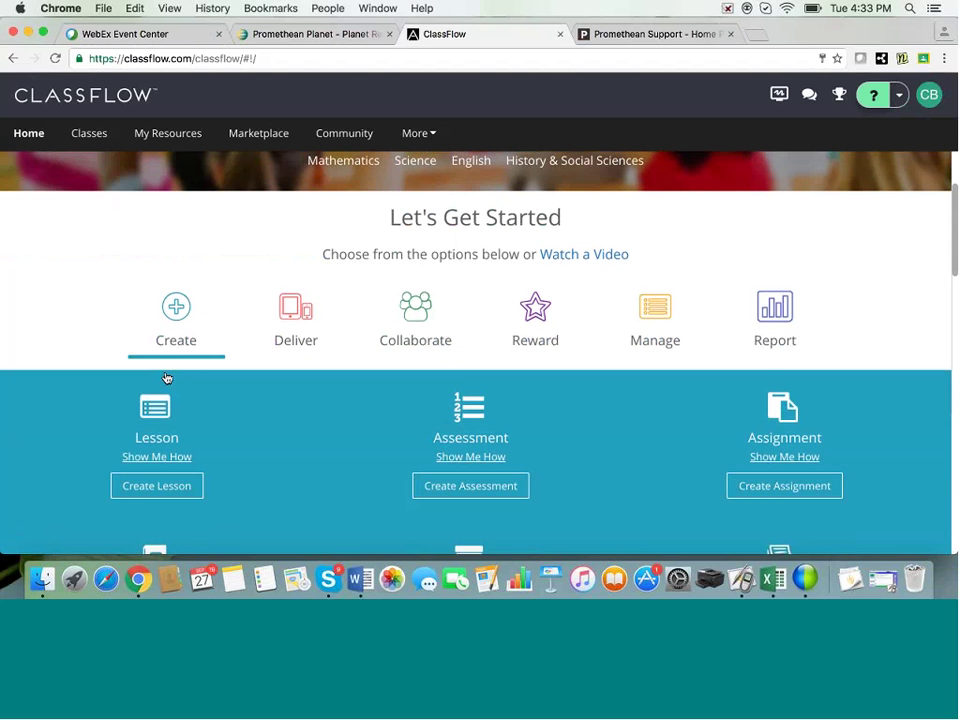
left_click(408, 321)
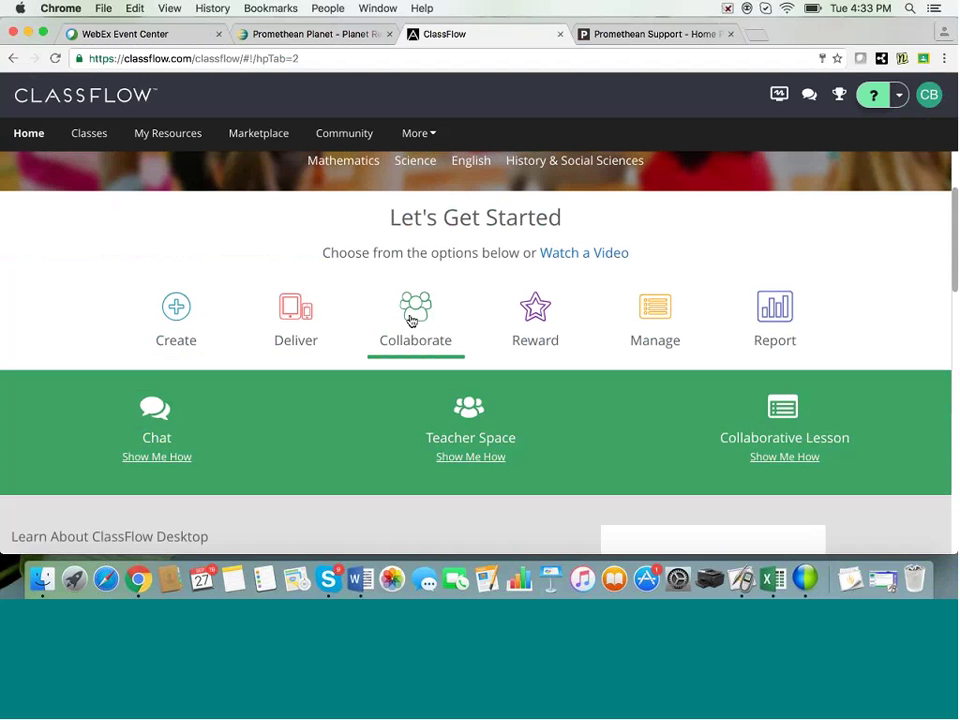
scroll(410, 321, "down", 10)
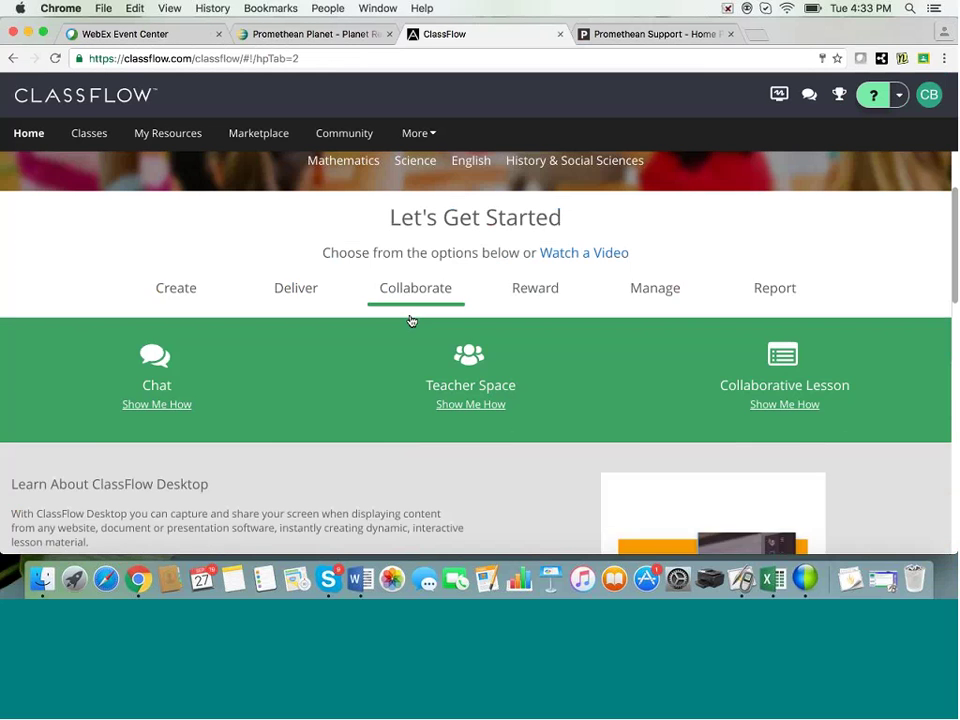
scroll(410, 321, "up", 10)
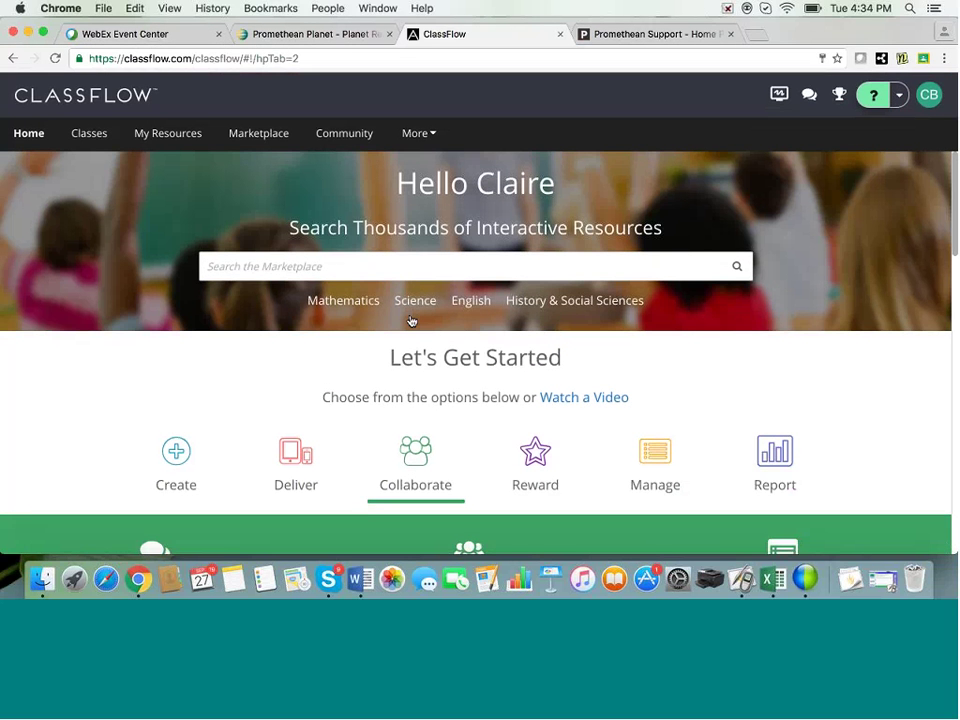
scroll(405, 472, "down", 2)
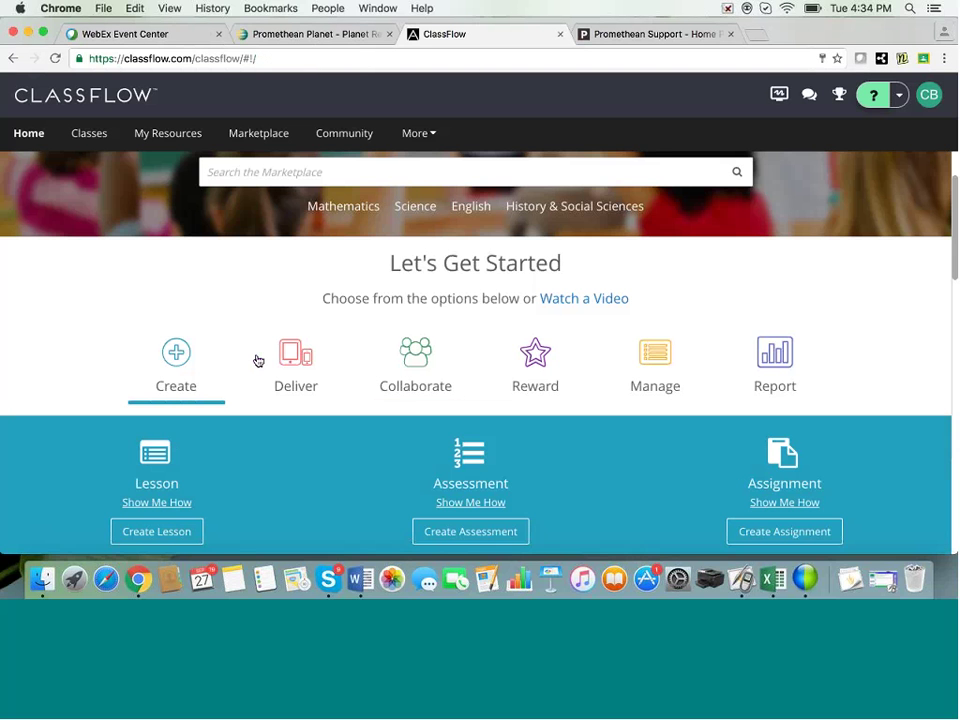
scroll(253, 450, "down", 1)
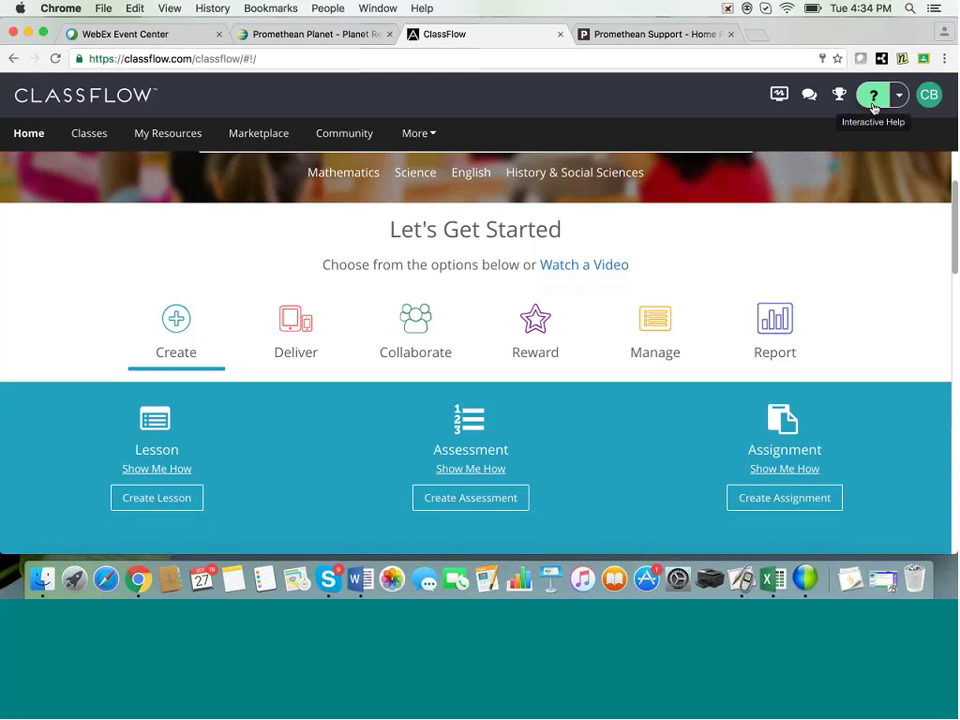
left_click(873, 96)
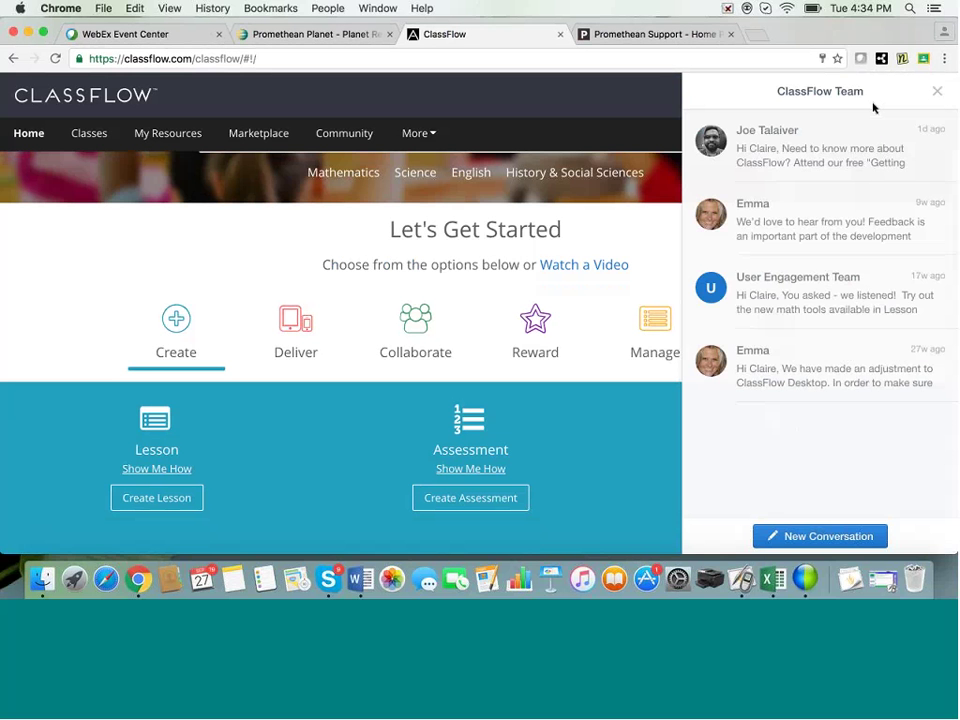
left_click(820, 536)
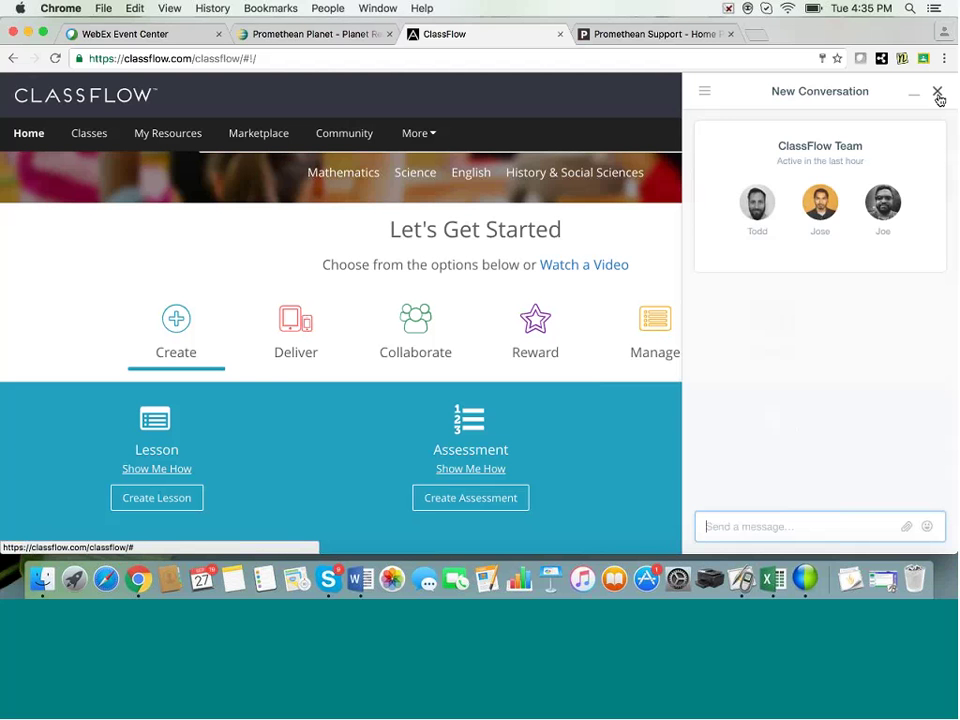
left_click(937, 93)
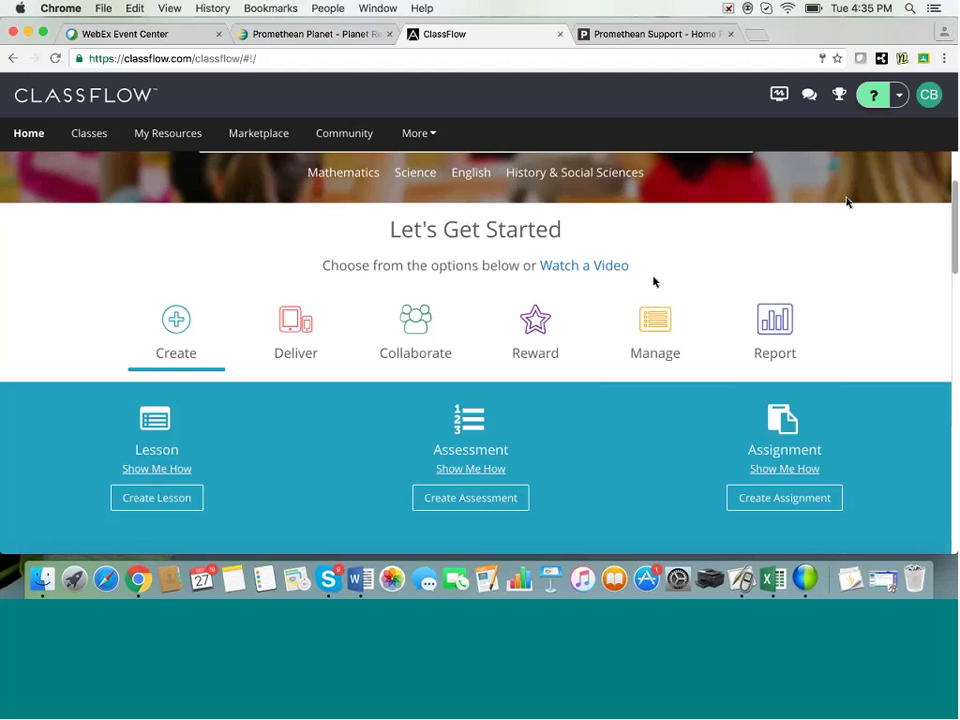
scroll(654, 282, "up", 3)
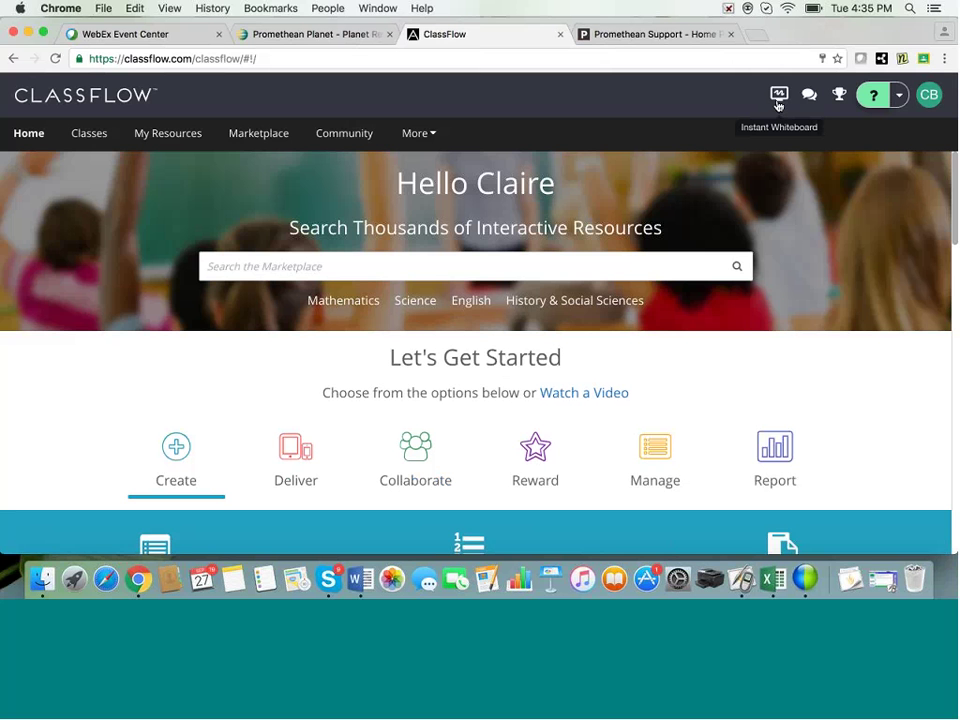
Start an Instant Whiteboard session, add a blank card, and return to card 1
left_click(778, 100)
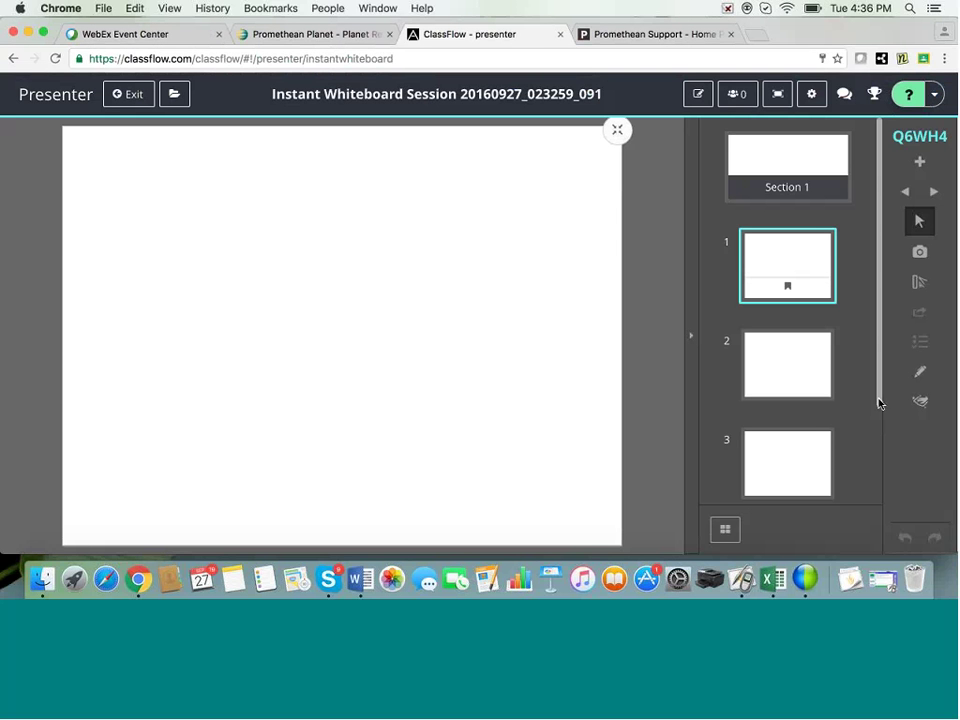
scroll(878, 402, "down", 3)
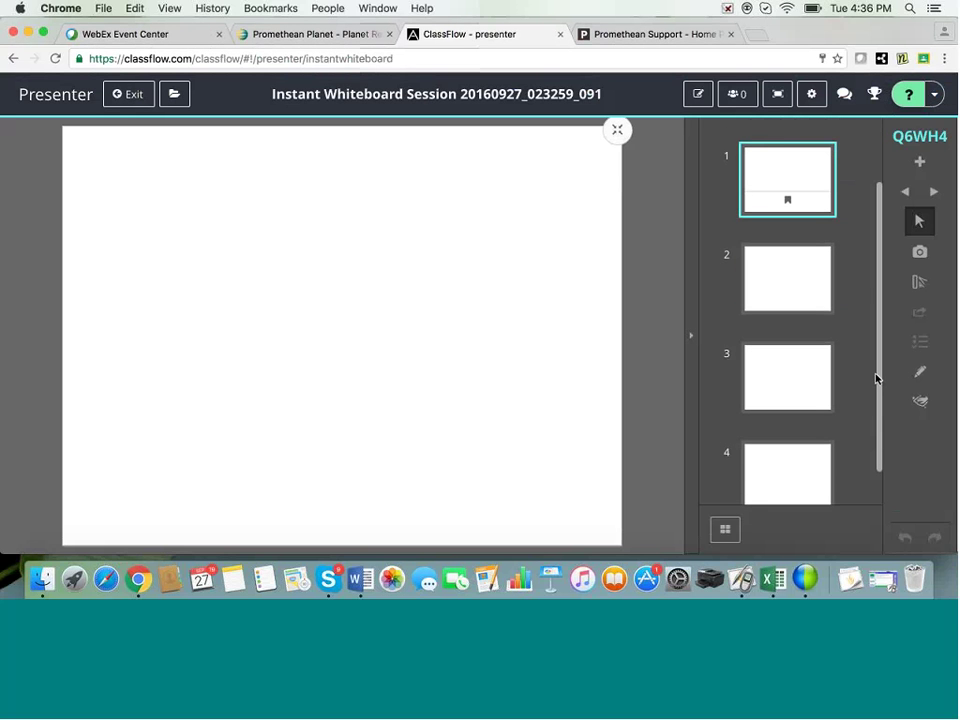
left_click(914, 163)
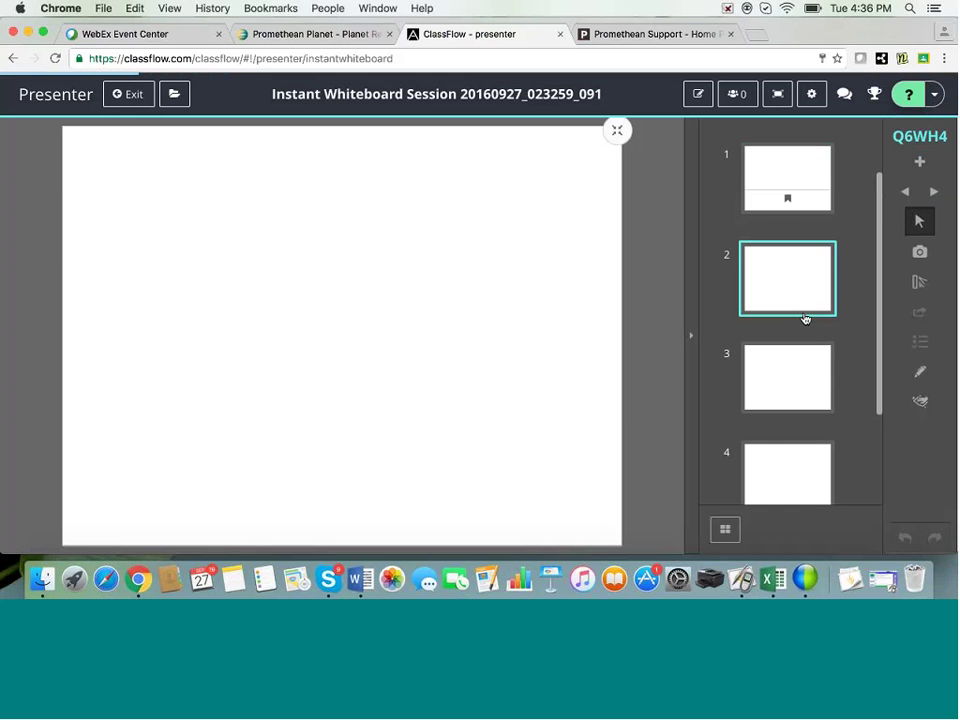
scroll(806, 334, "down", 3)
scroll(806, 332, "up", 3)
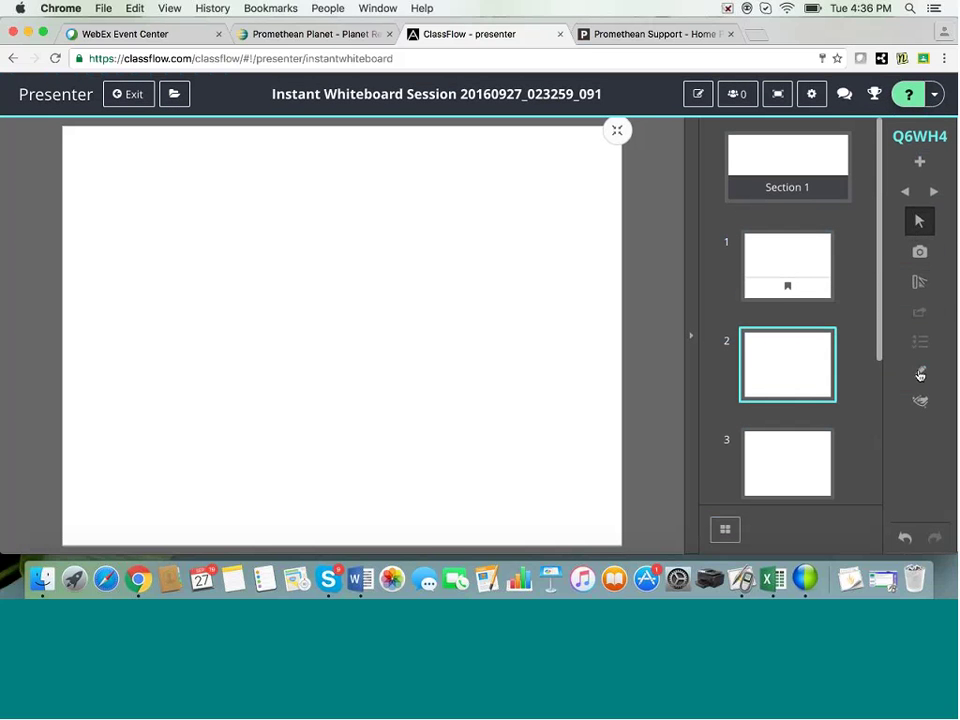
left_click(793, 258)
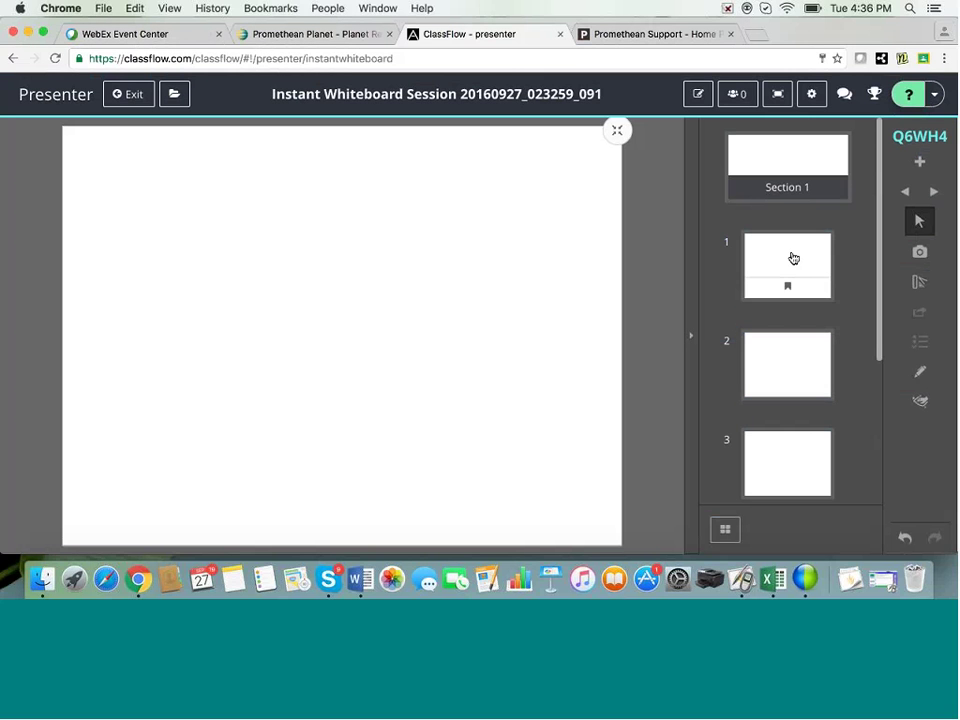
Set the pen to red with the largest line size and hide the card list
left_click(918, 373)
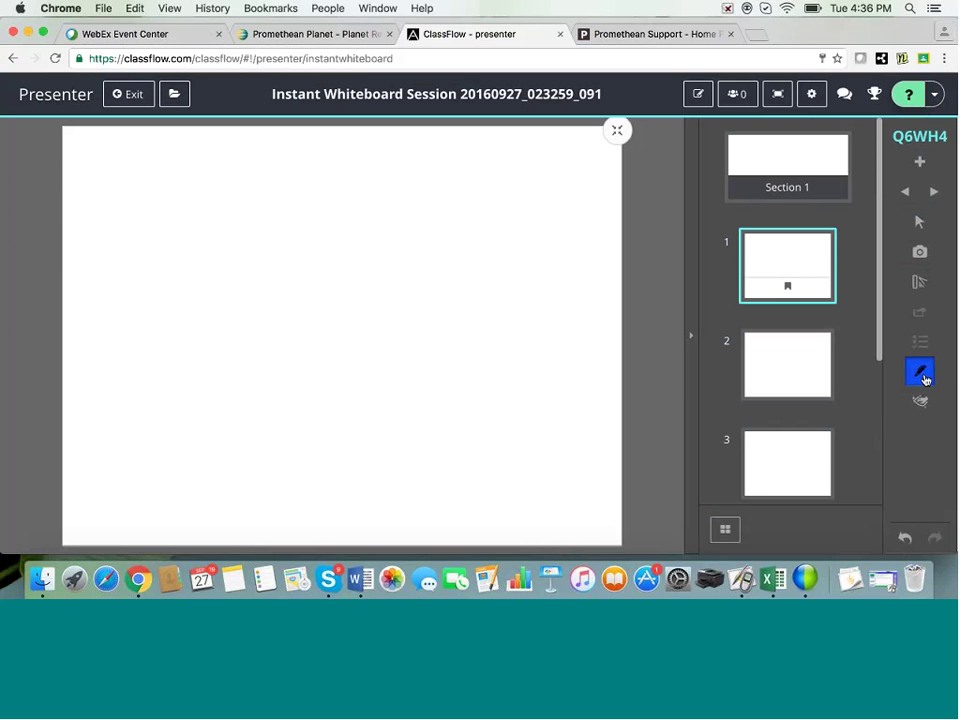
left_click(921, 373)
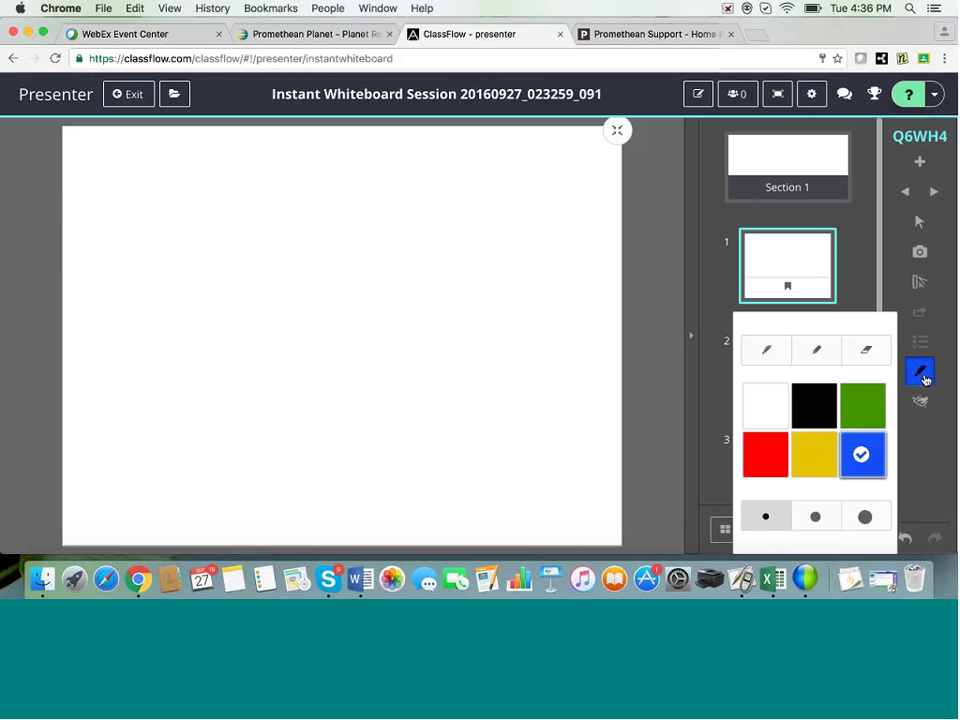
left_click(765, 455)
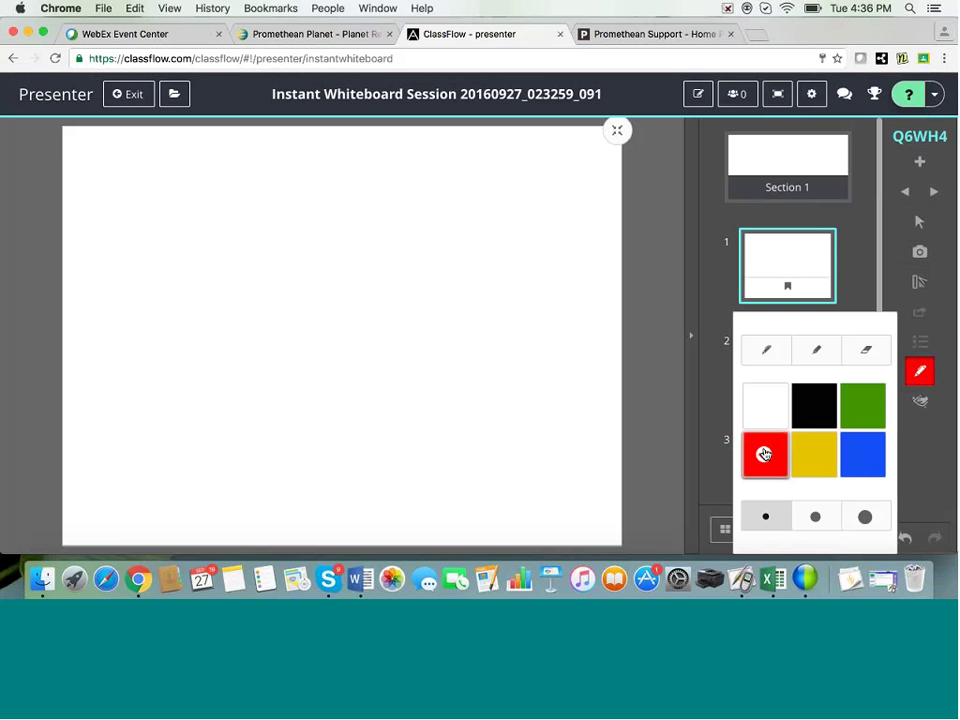
left_click(862, 518)
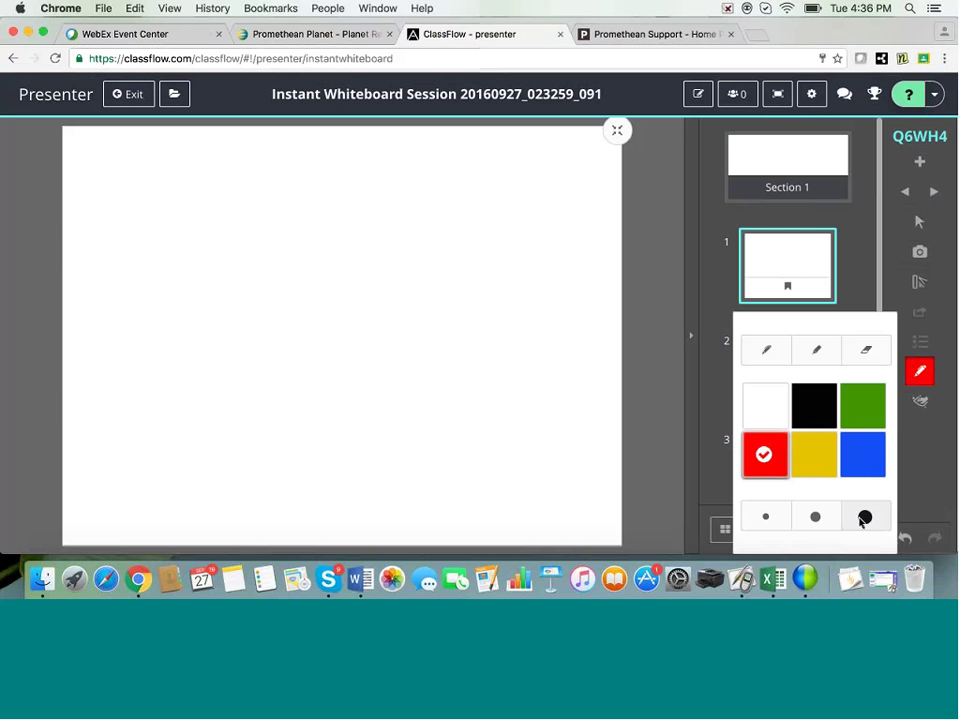
left_click(691, 337)
left_click(691, 337)
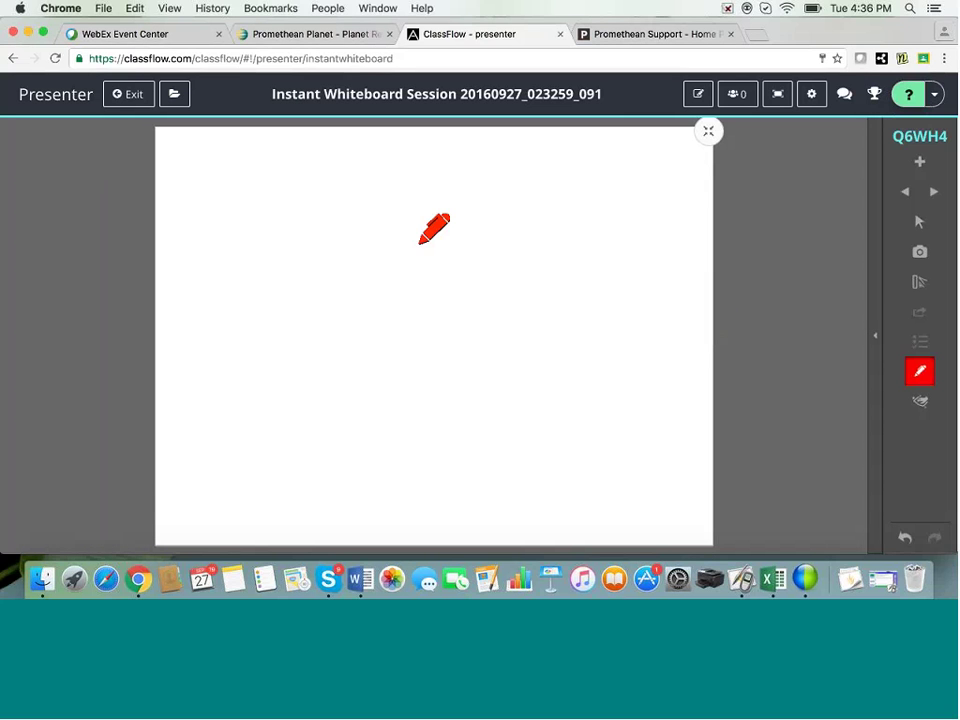
Write the digits 2 and 4, a plus sign, a 5 and an equals sign in red pen
mouse_move(181, 210)
left_mouse_down()
mouse_move(220, 194)
mouse_move(179, 289)
mouse_move(244, 300)
left_mouse_up()
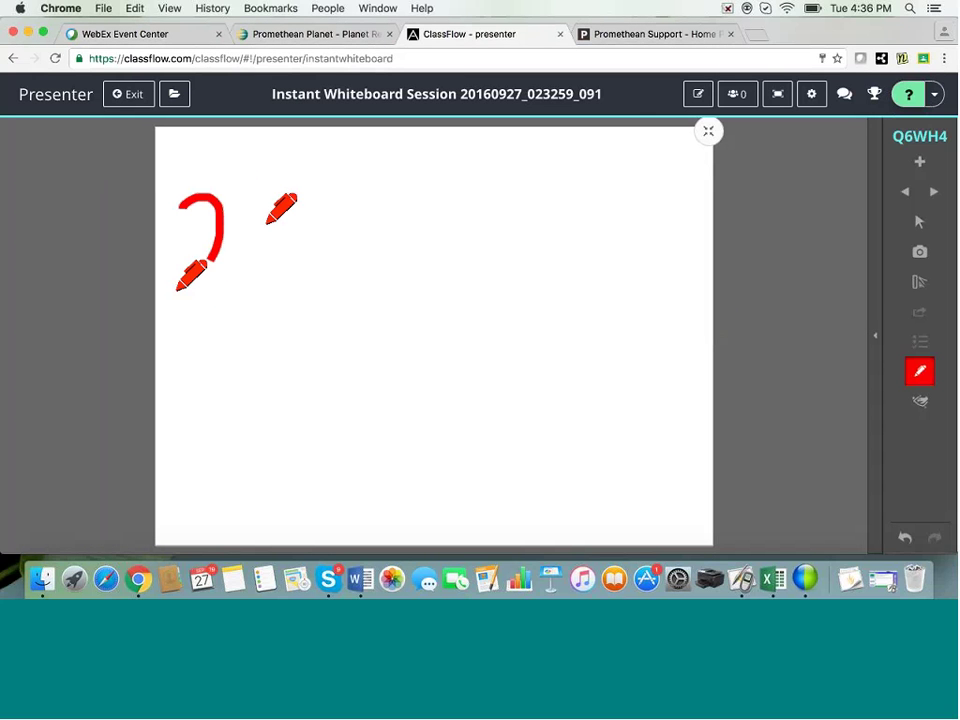
left_click_drag(266, 209, 334, 263)
left_click_drag(296, 240, 304, 287)
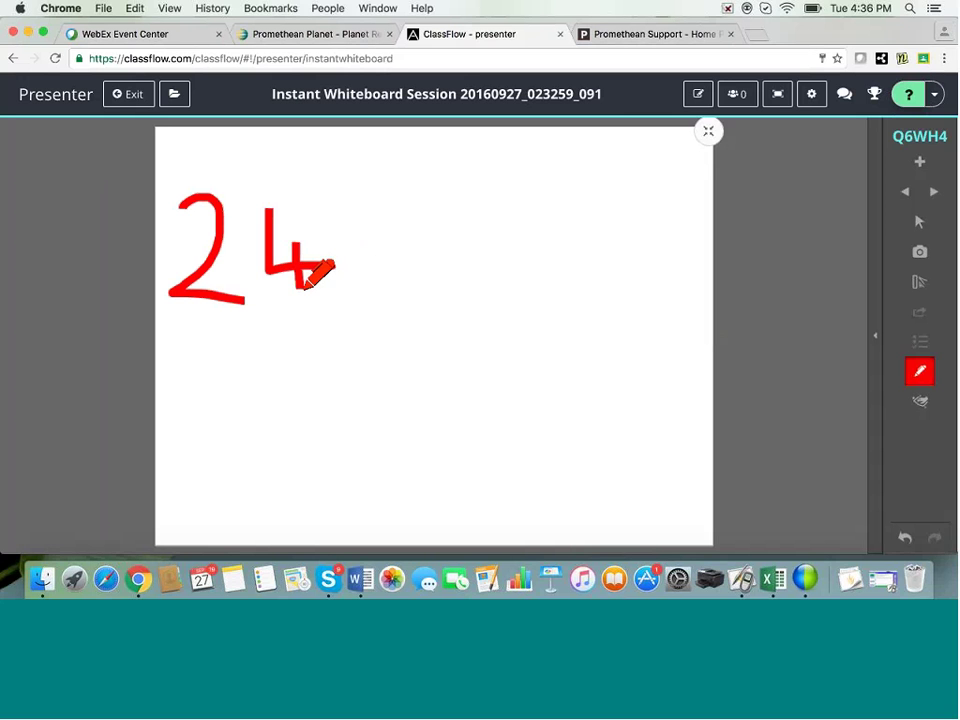
mouse_move(377, 236)
left_mouse_down()
mouse_move(376, 298)
mouse_move(397, 264)
left_mouse_up()
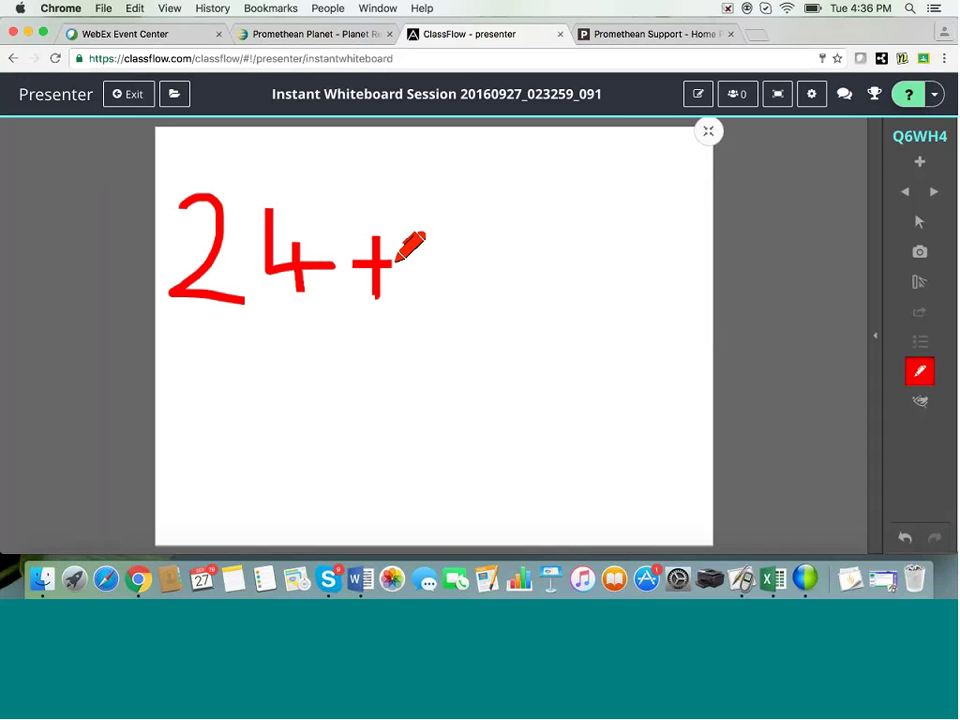
mouse_move(434, 200)
left_mouse_down()
mouse_move(432, 297)
mouse_move(468, 198)
left_mouse_up()
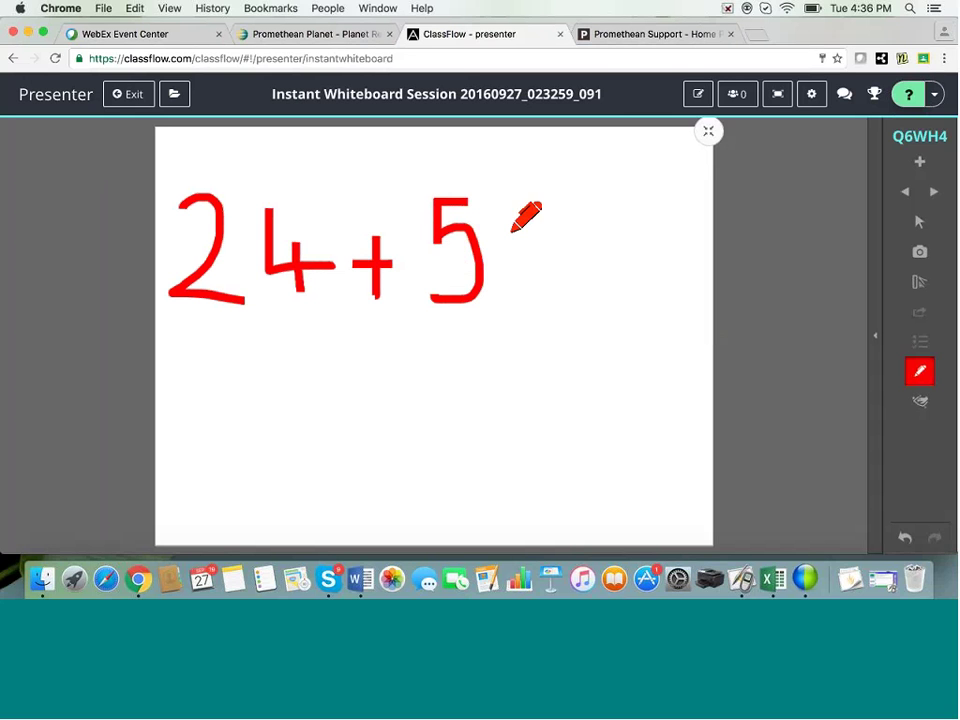
left_click_drag(508, 233, 548, 232)
left_click_drag(511, 266, 548, 265)
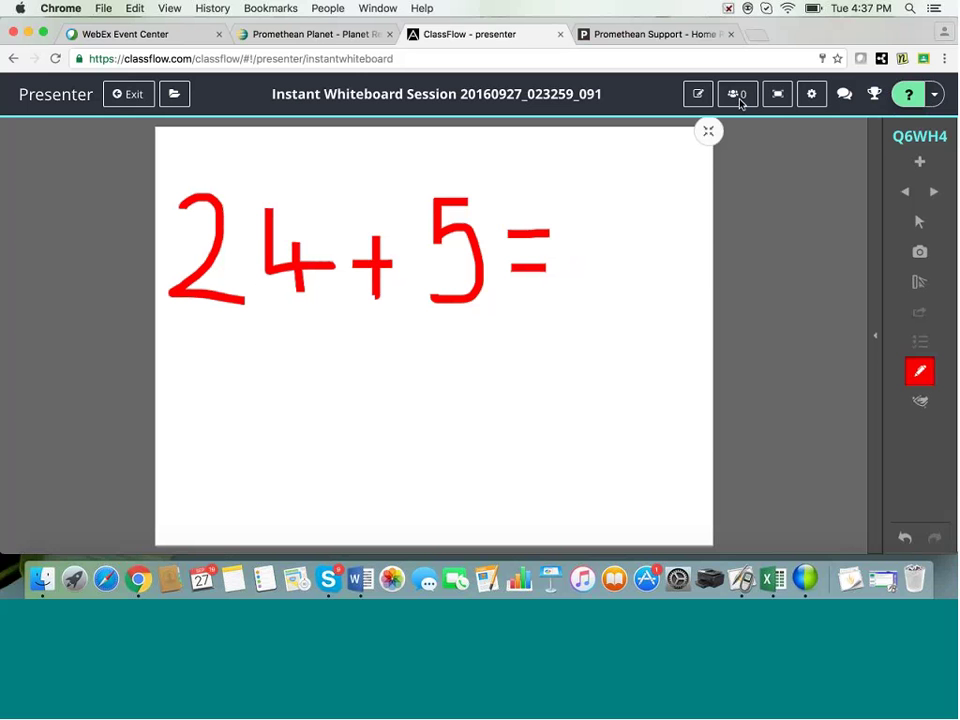
Show the Connect Students panel with the class join code
left_click(740, 100)
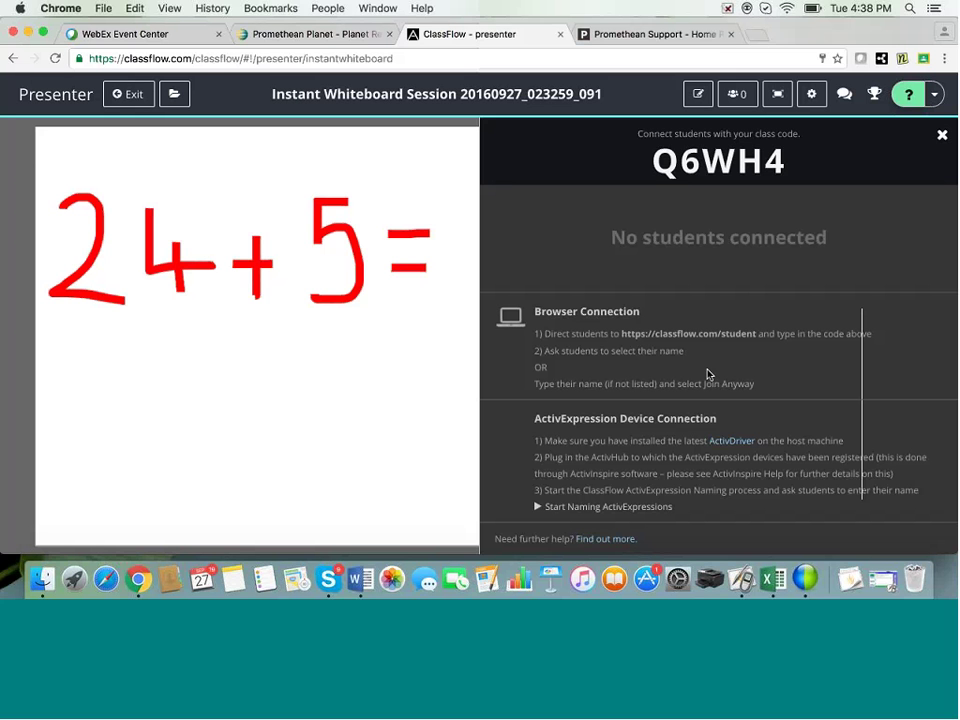
Close the Promethean Support tab
left_click(730, 34)
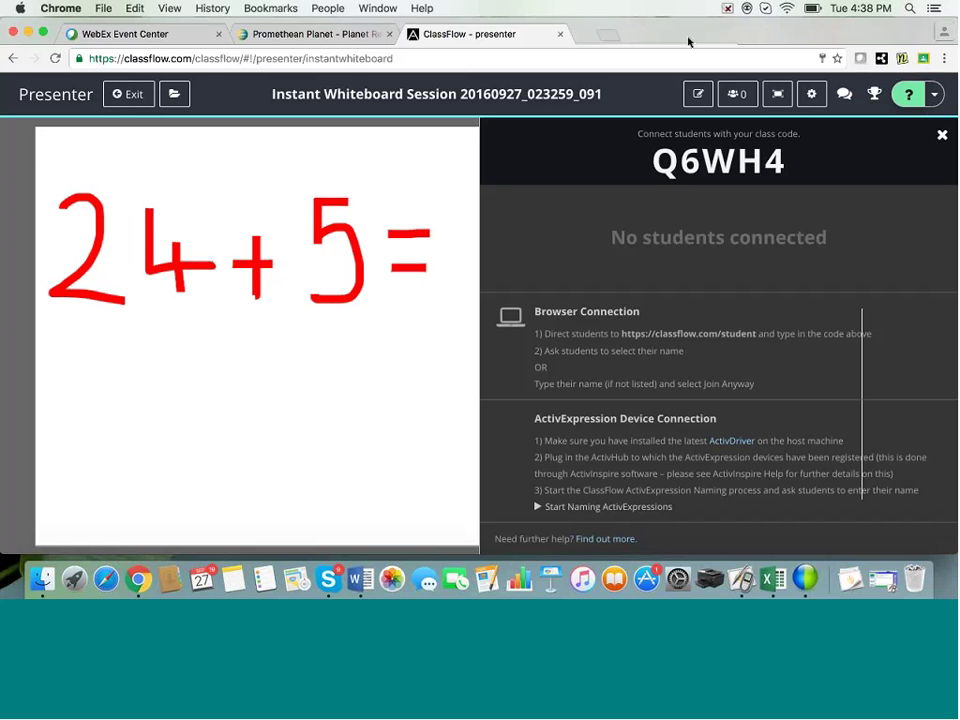
left_click(590, 36)
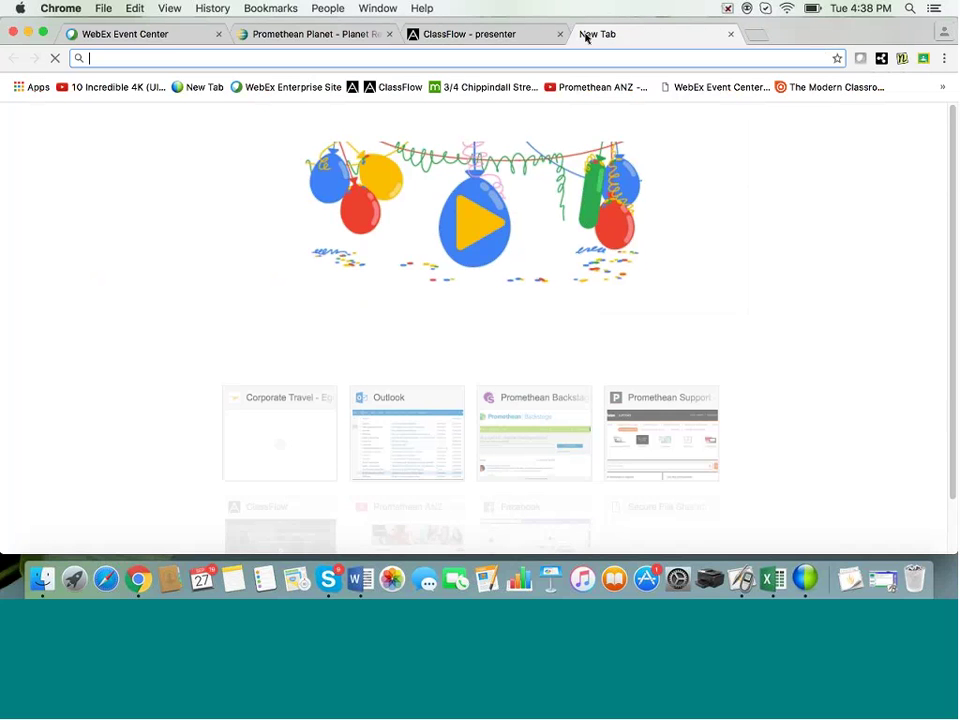
type("www.")
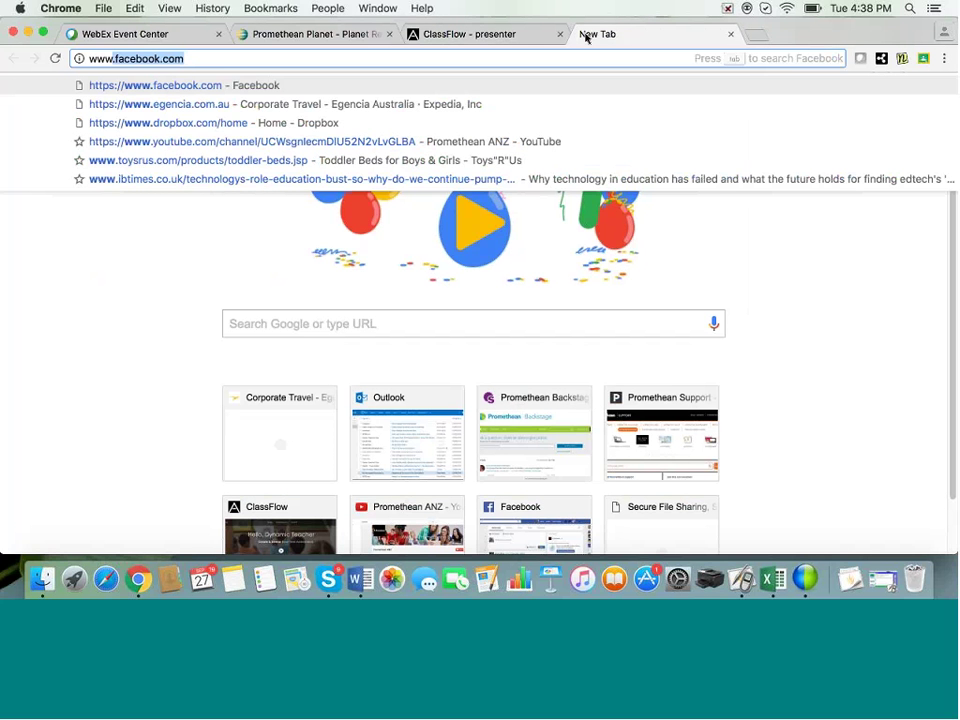
type("classflow.co")
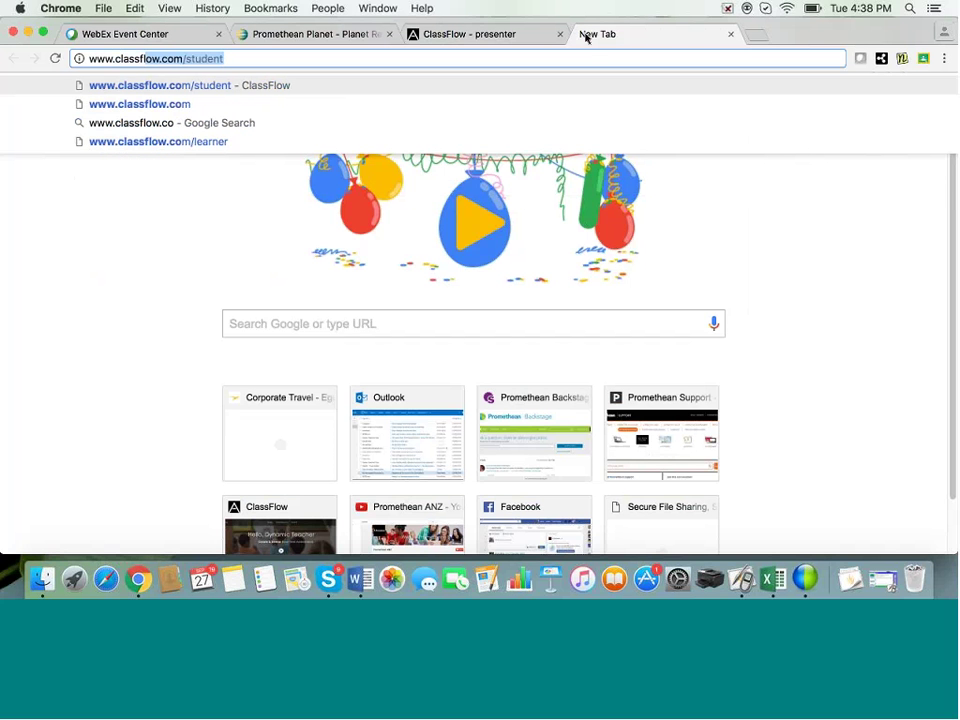
type("m")
key("Return")
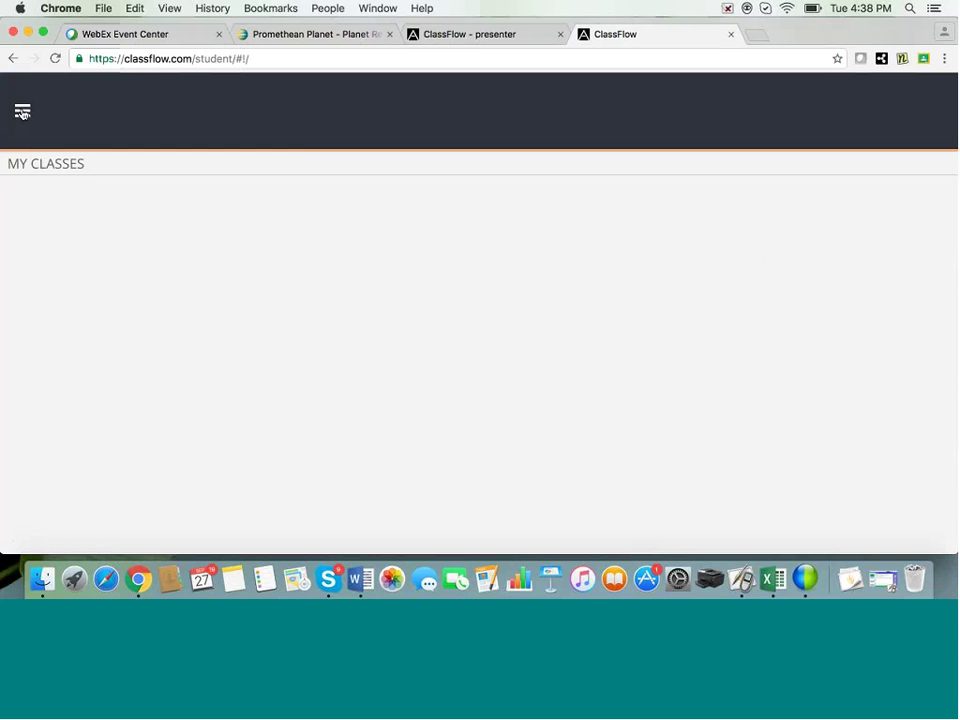
Log out of the student site, then join the class with its code under a typed student name
left_click(22, 112)
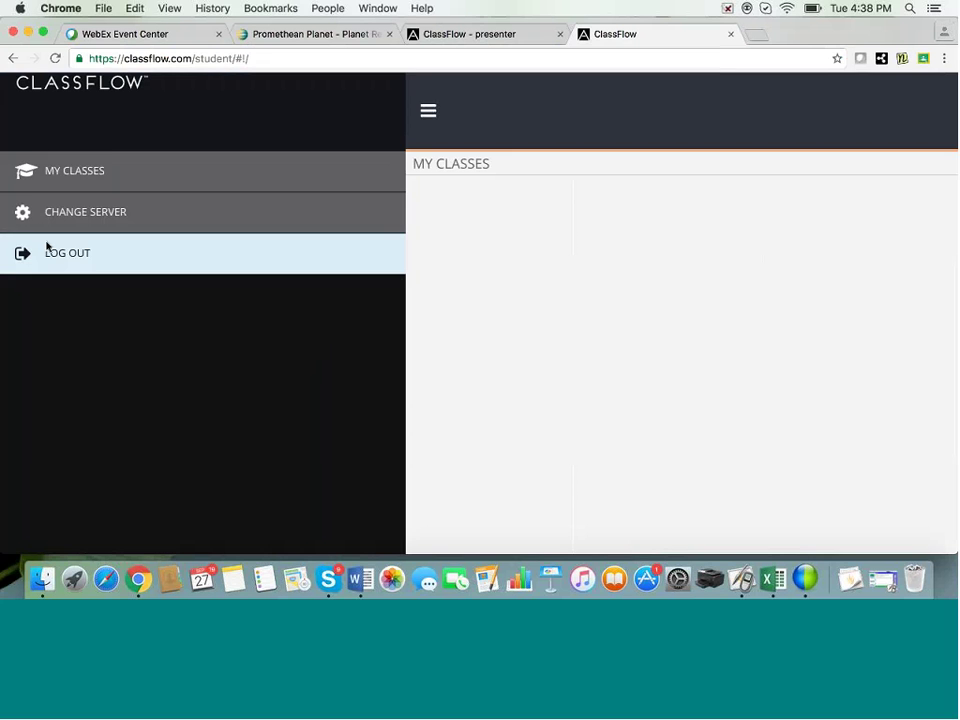
left_click(49, 255)
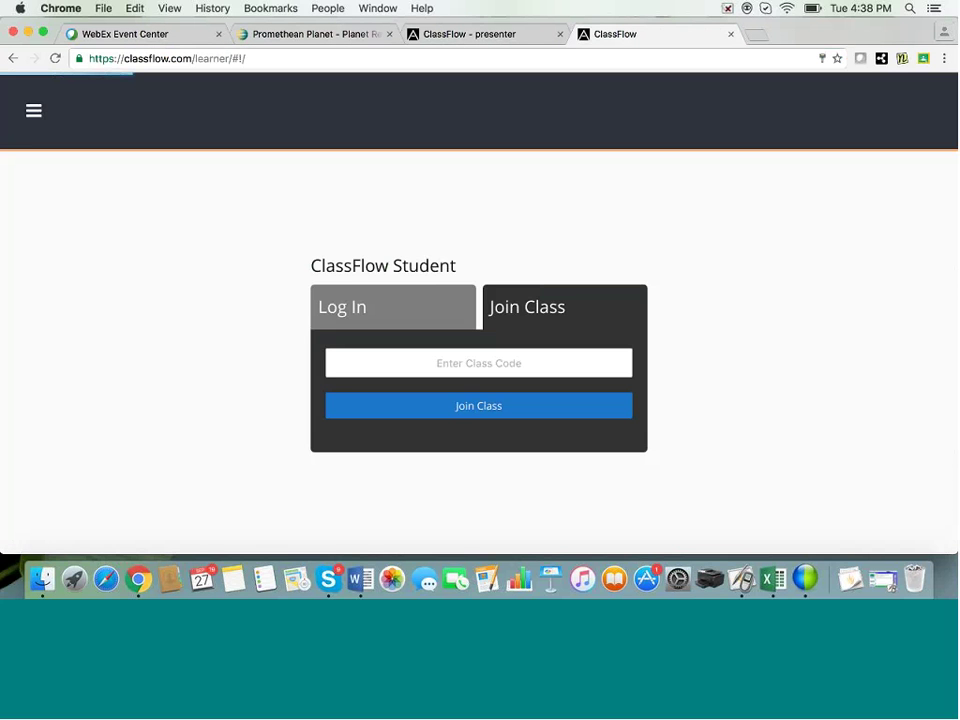
left_click(537, 363)
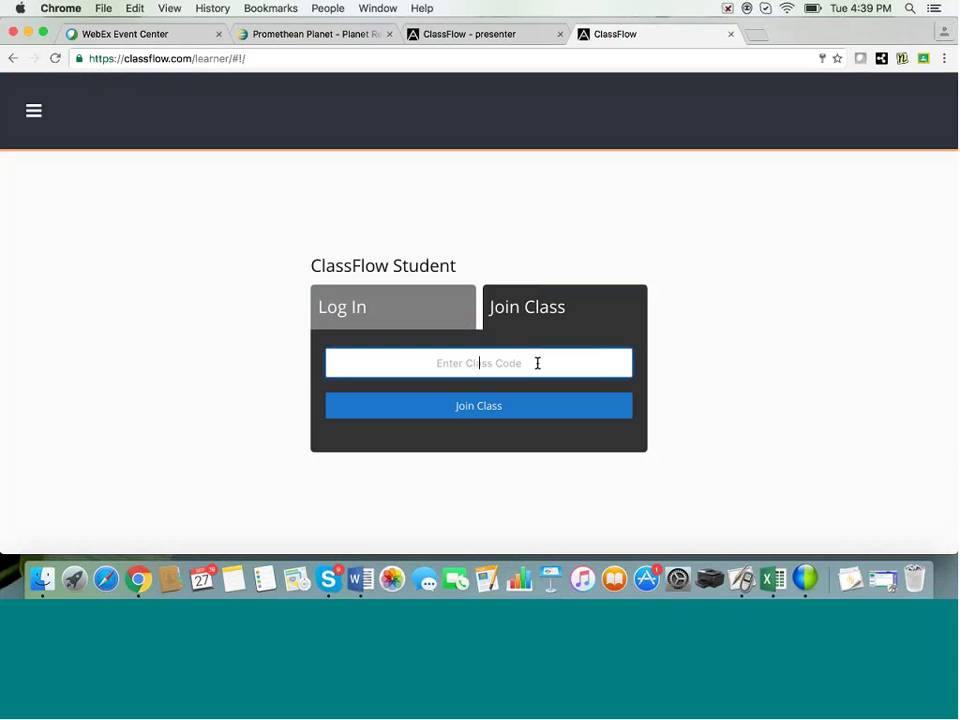
left_click(511, 414)
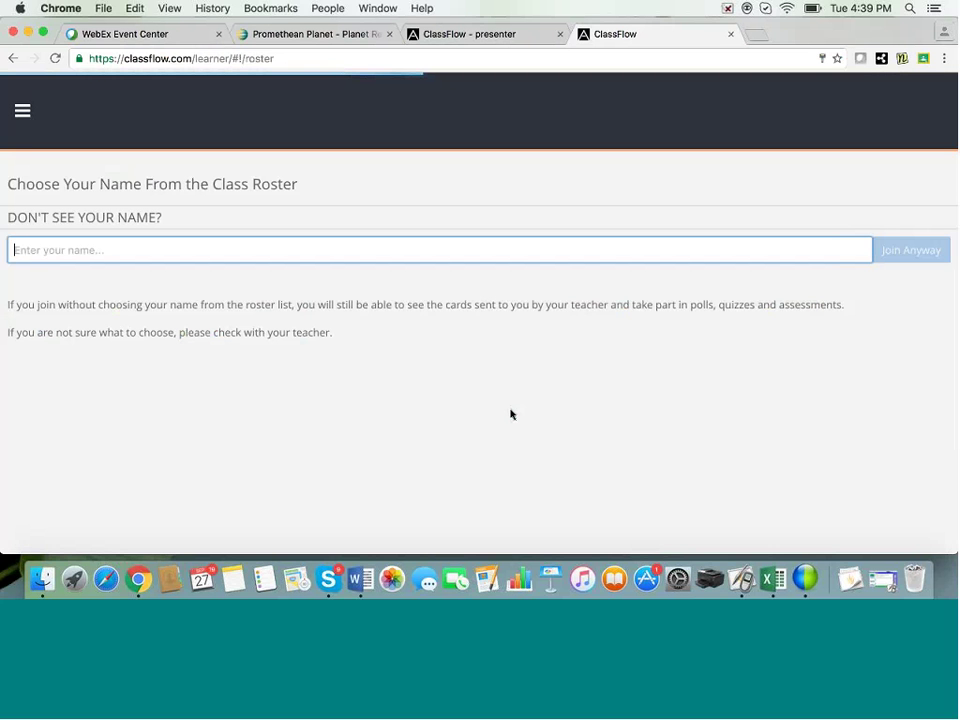
type("Cl")
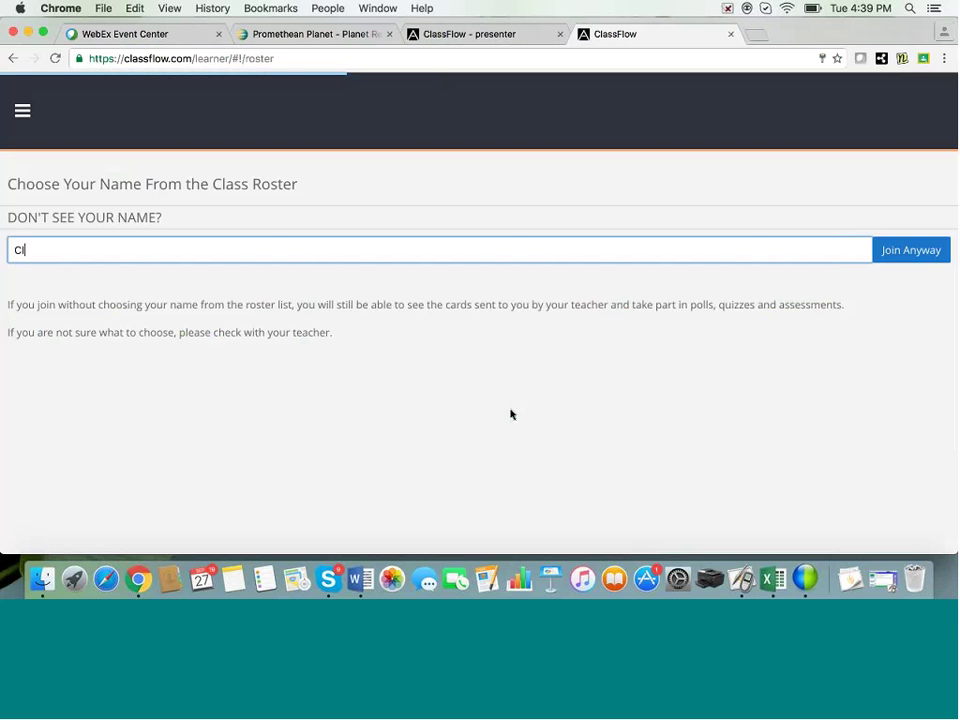
type("aire")
key("Return")
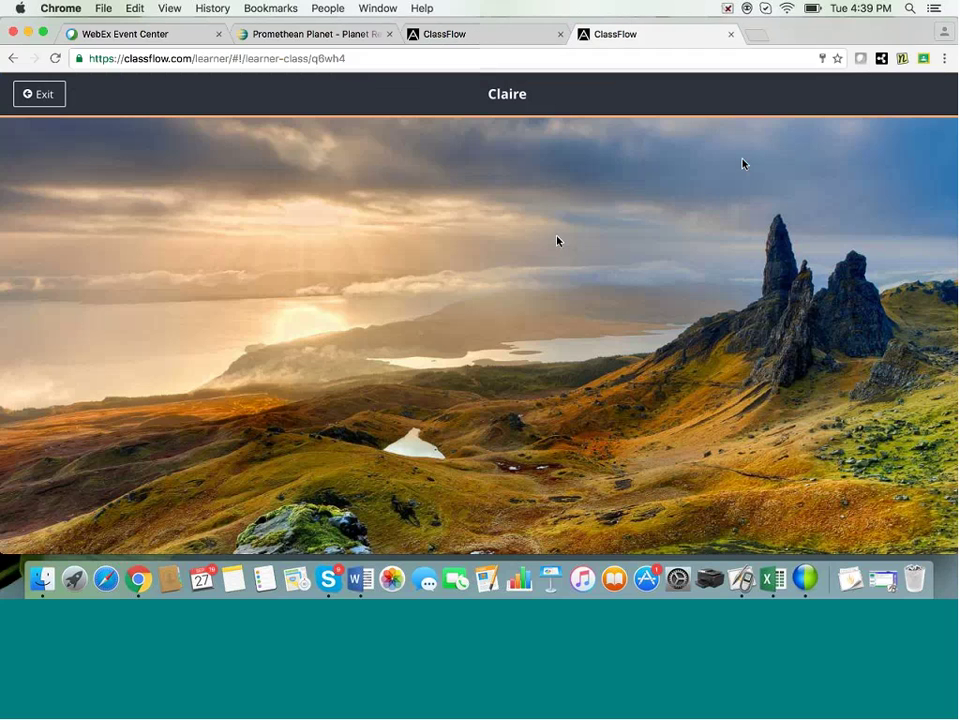
Return to the teacher tab and log in to ClassFlow with the account password
left_click(486, 38)
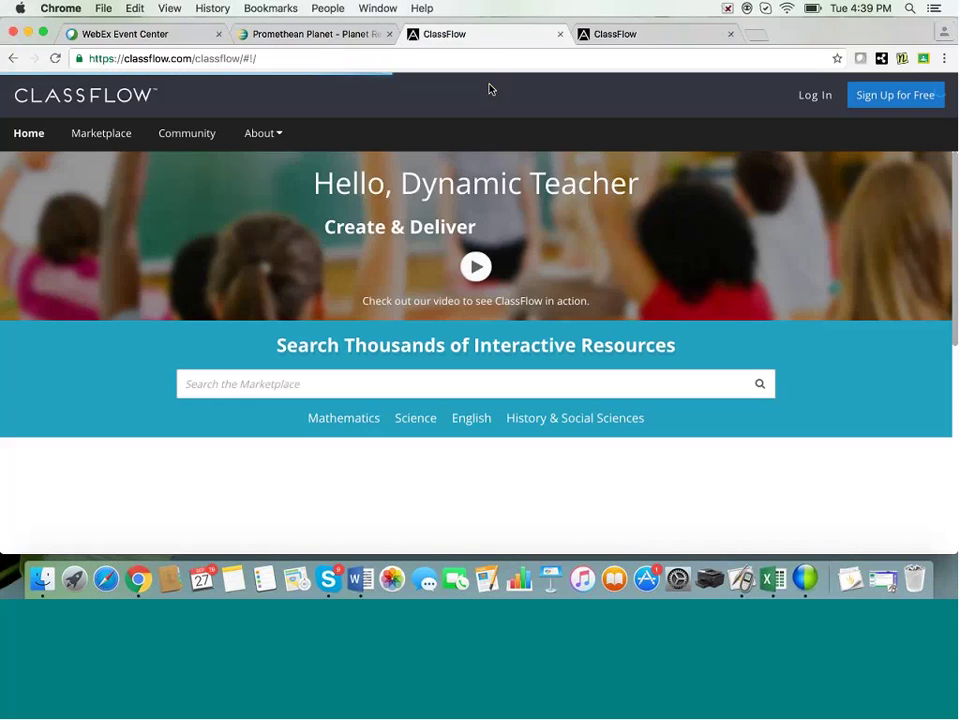
left_click(810, 97)
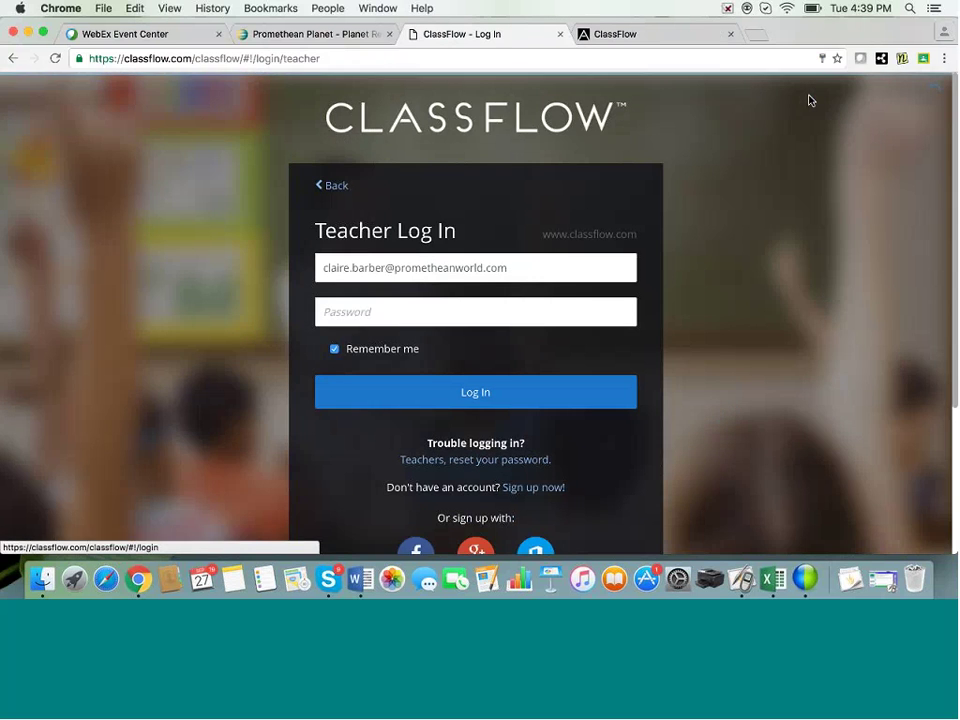
left_click(535, 312)
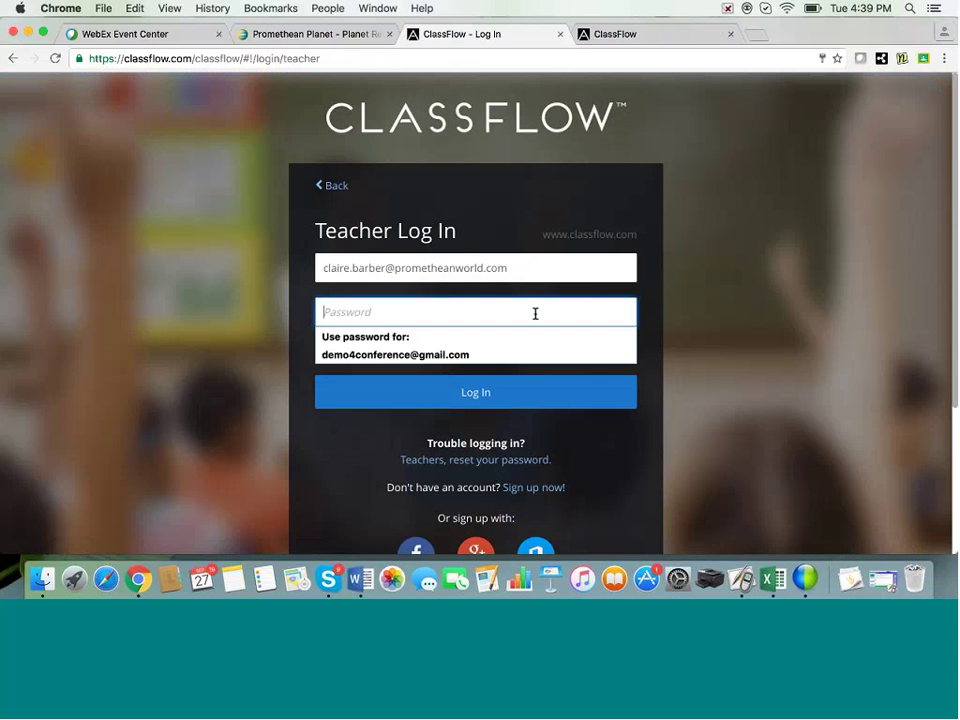
type("•••••••••")
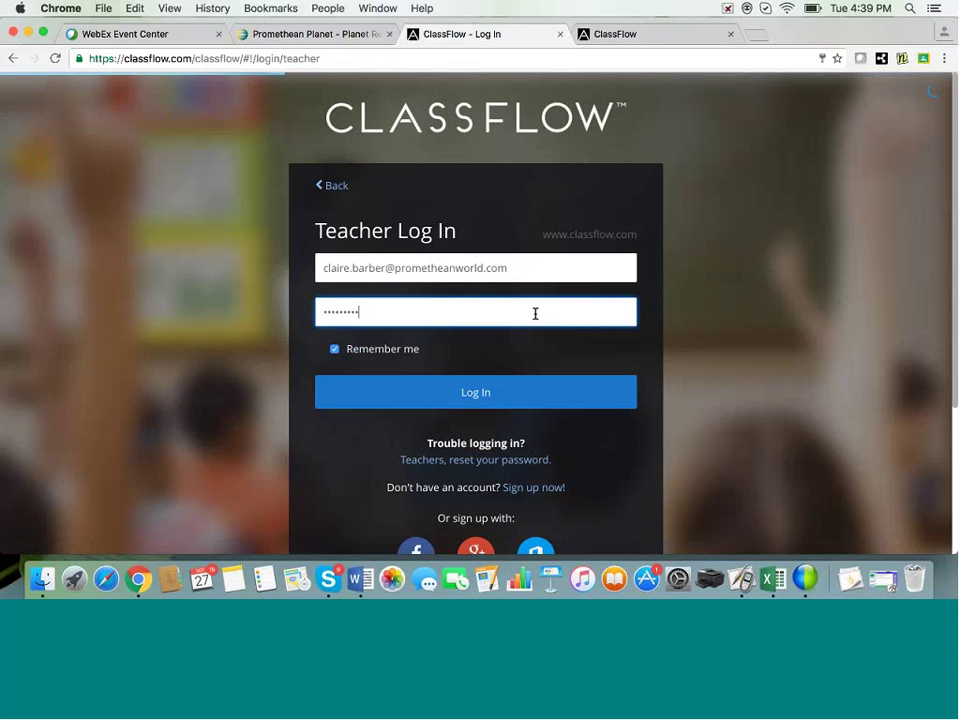
key("Return")
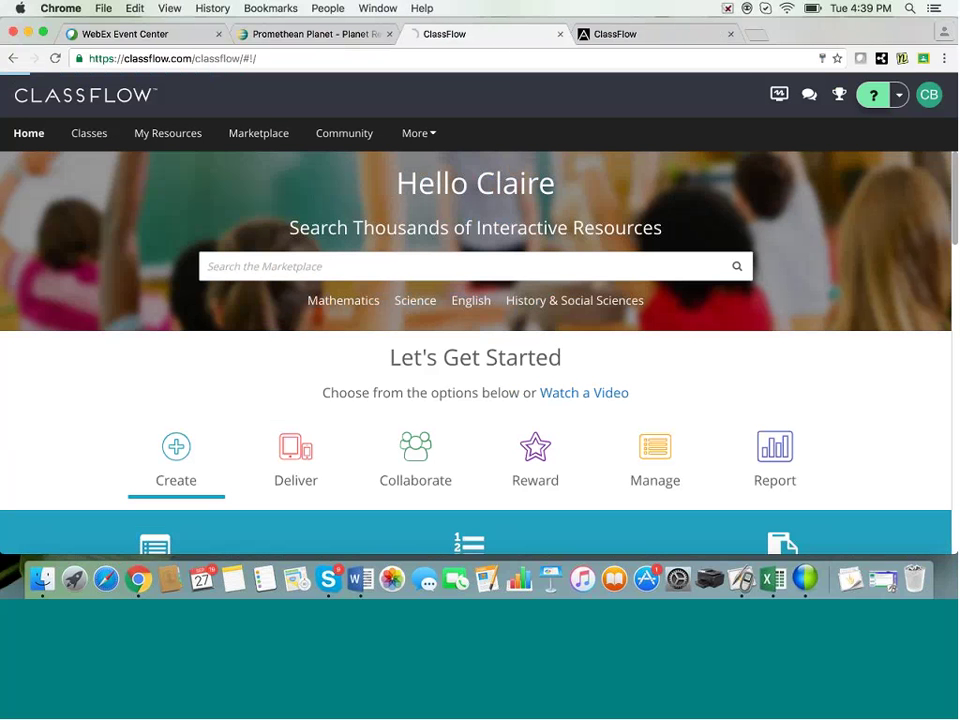
Launch a blank Instant Whiteboard and review the seven connected students before closing the panel
left_click(775, 97)
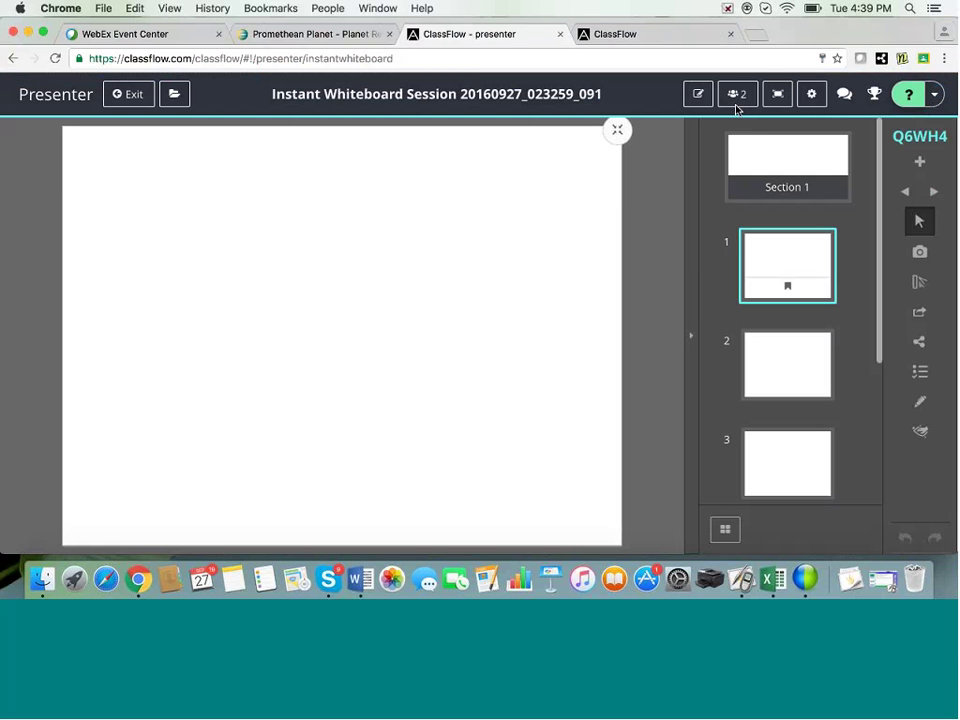
left_click(735, 95)
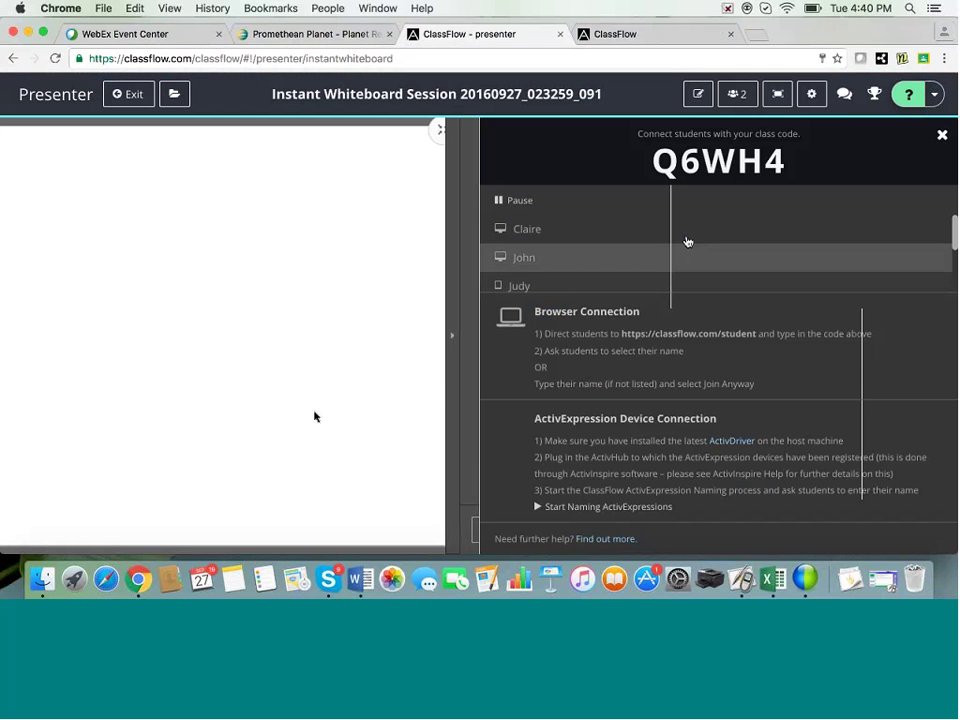
scroll(687, 241, "down", 5)
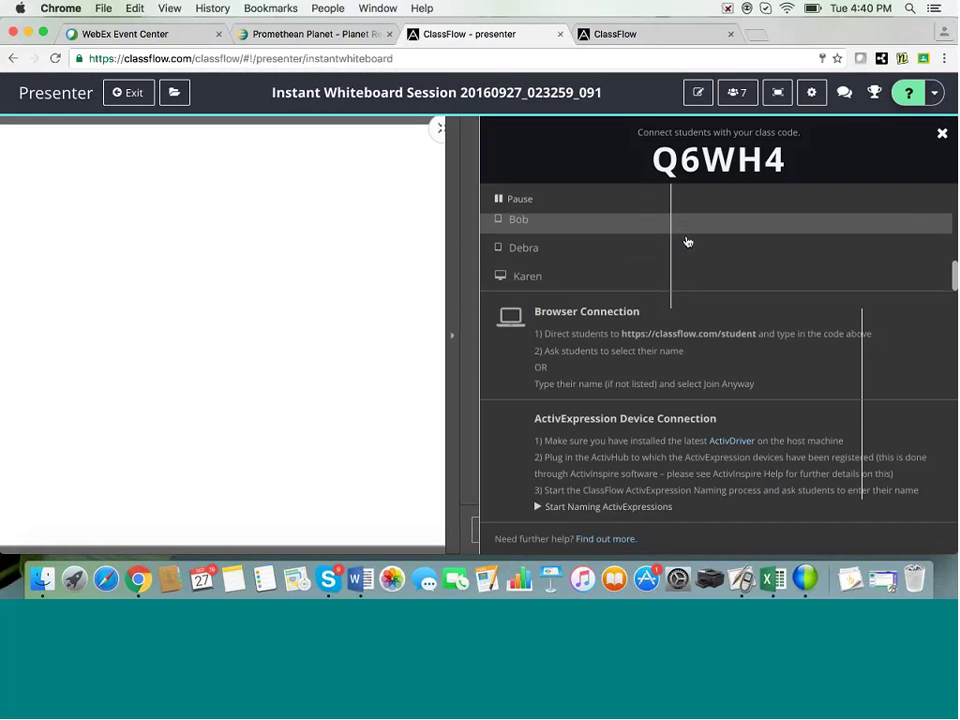
scroll(687, 241, "up", 5)
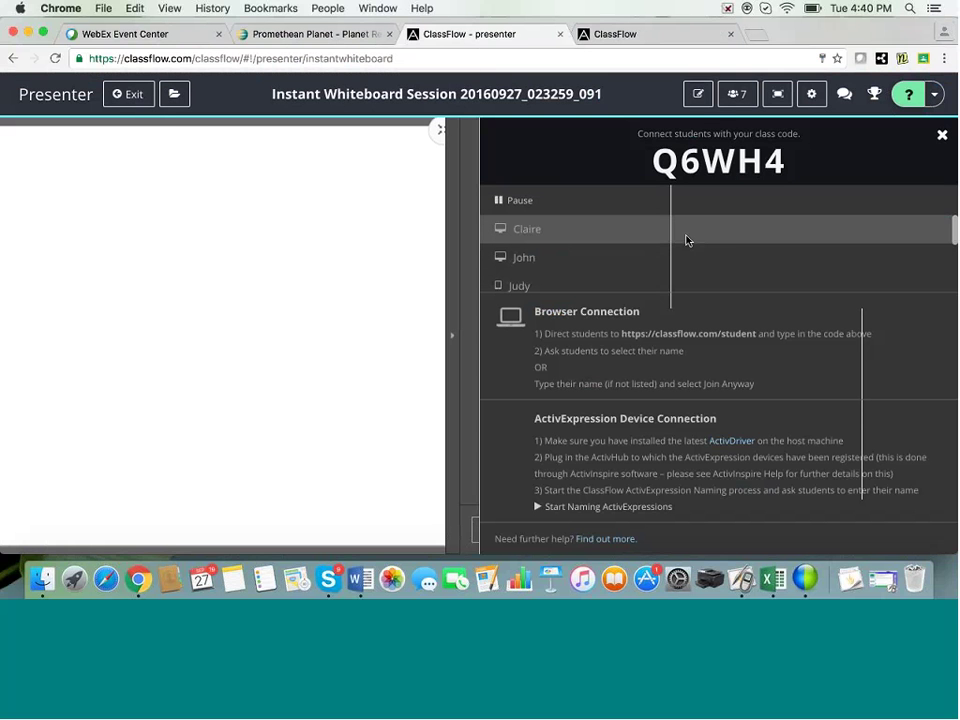
left_click(365, 241)
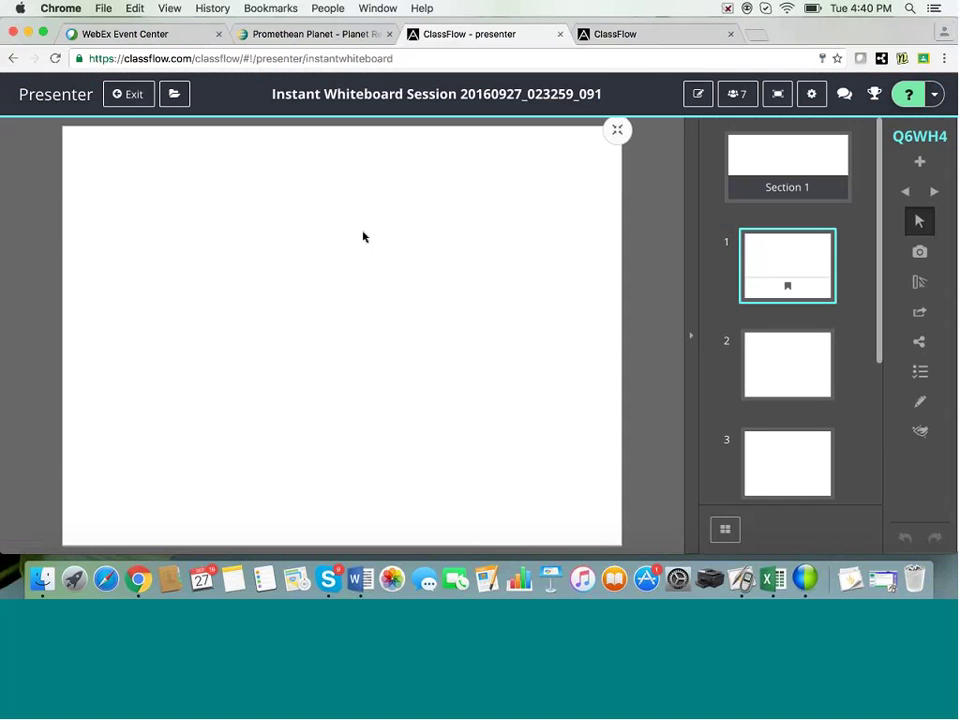
Set the blue pen to its thickest size and start writing 24+ on the page
left_click(920, 403)
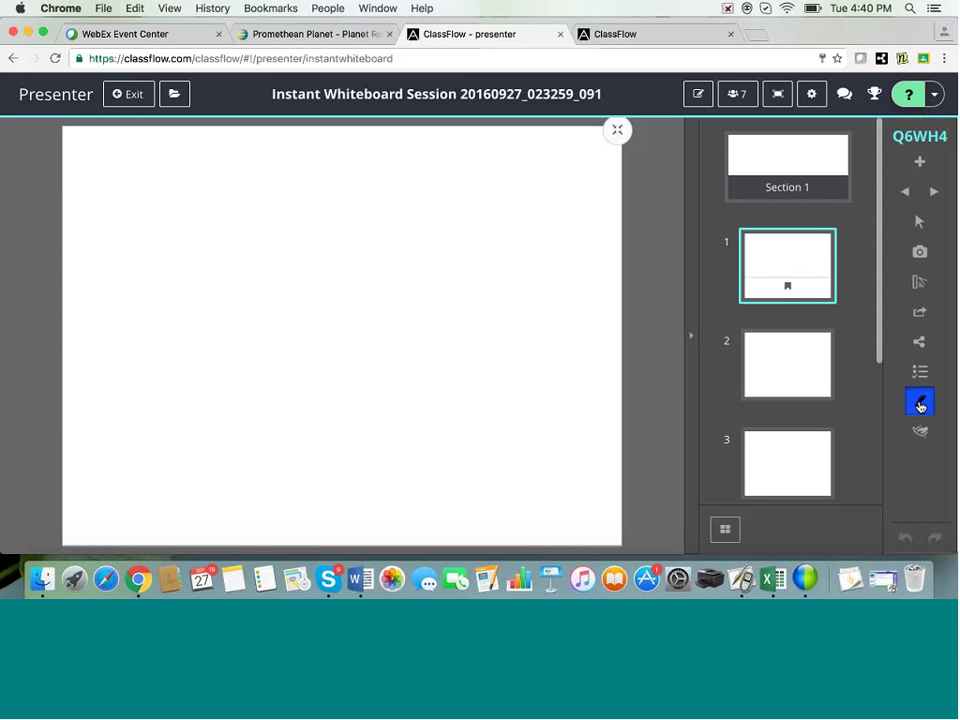
left_click(920, 403)
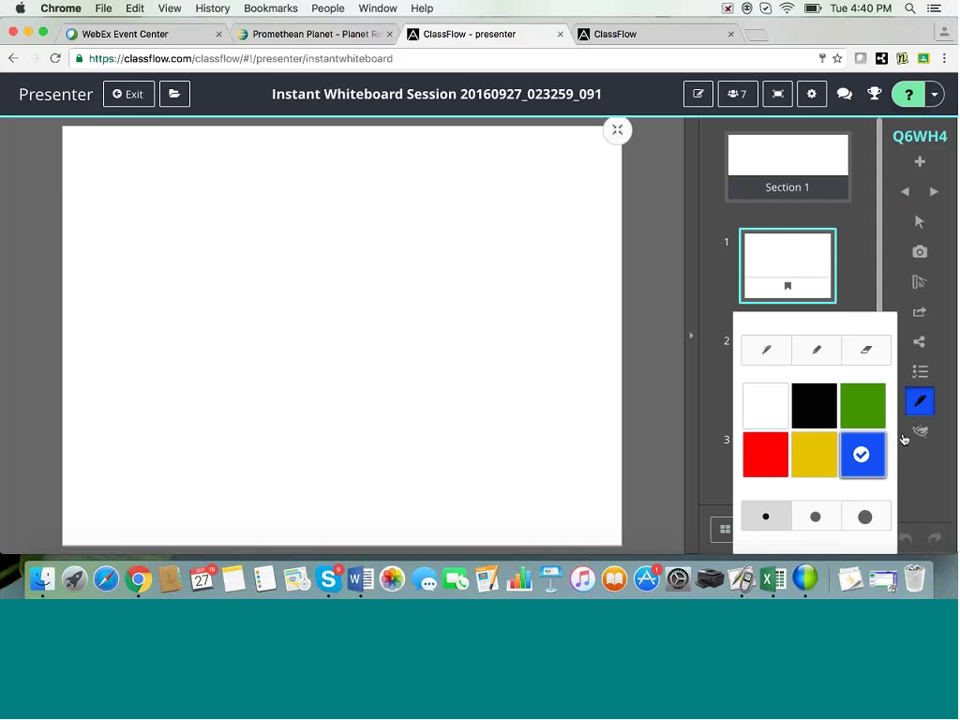
left_click(865, 516)
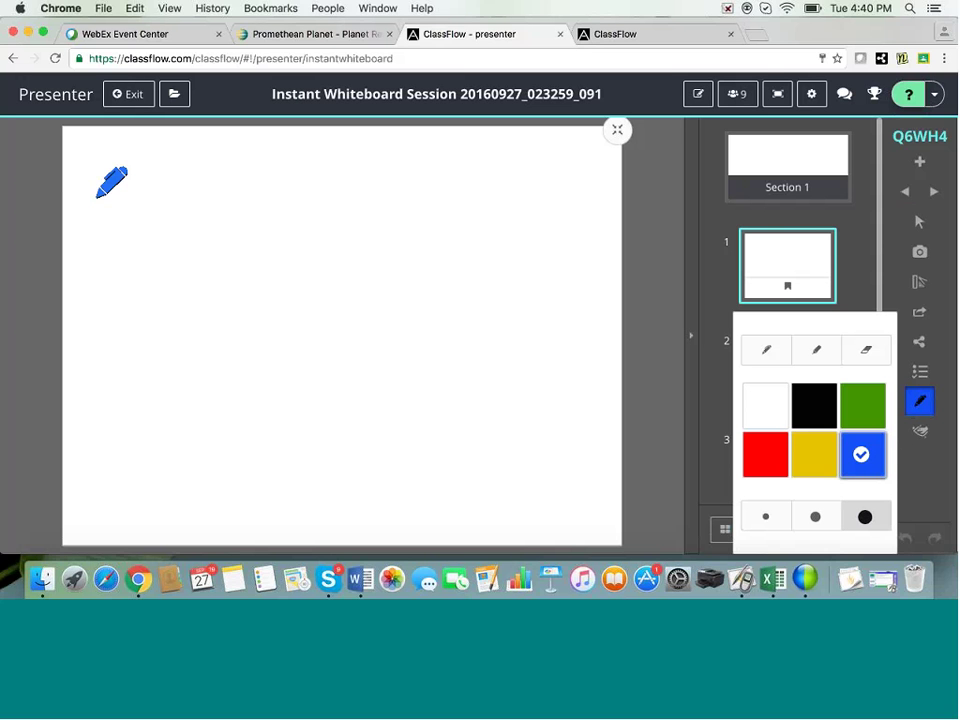
mouse_move(92, 190)
left_mouse_down()
mouse_move(105, 262)
mouse_move(137, 272)
left_mouse_up()
mouse_move(157, 183)
left_mouse_down()
mouse_move(157, 215)
mouse_move(200, 240)
left_mouse_up()
left_click_drag(185, 183, 185, 263)
mouse_move(241, 217)
left_mouse_down()
mouse_move(241, 267)
mouse_move(278, 236)
mouse_move(291, 160)
left_mouse_up()
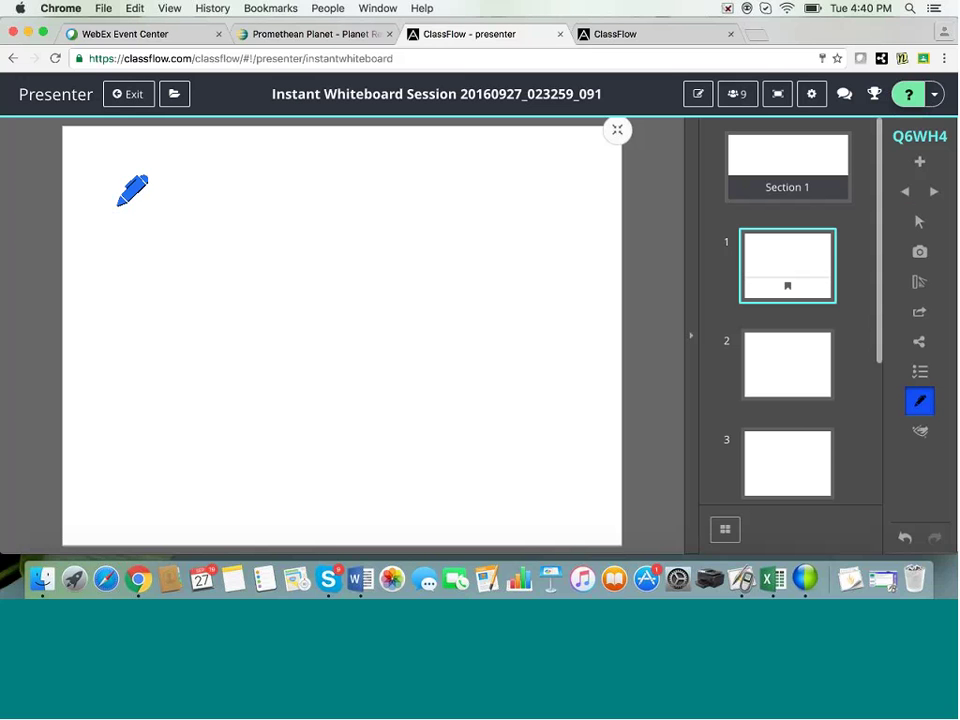
Rewrite 24 + 5 = in thick blue ink on the cleared page
mouse_move(96, 229)
left_mouse_down()
mouse_move(110, 290)
mouse_move(132, 295)
left_mouse_up()
mouse_move(161, 200)
left_mouse_down()
mouse_move(163, 258)
mouse_move(200, 262)
left_mouse_up()
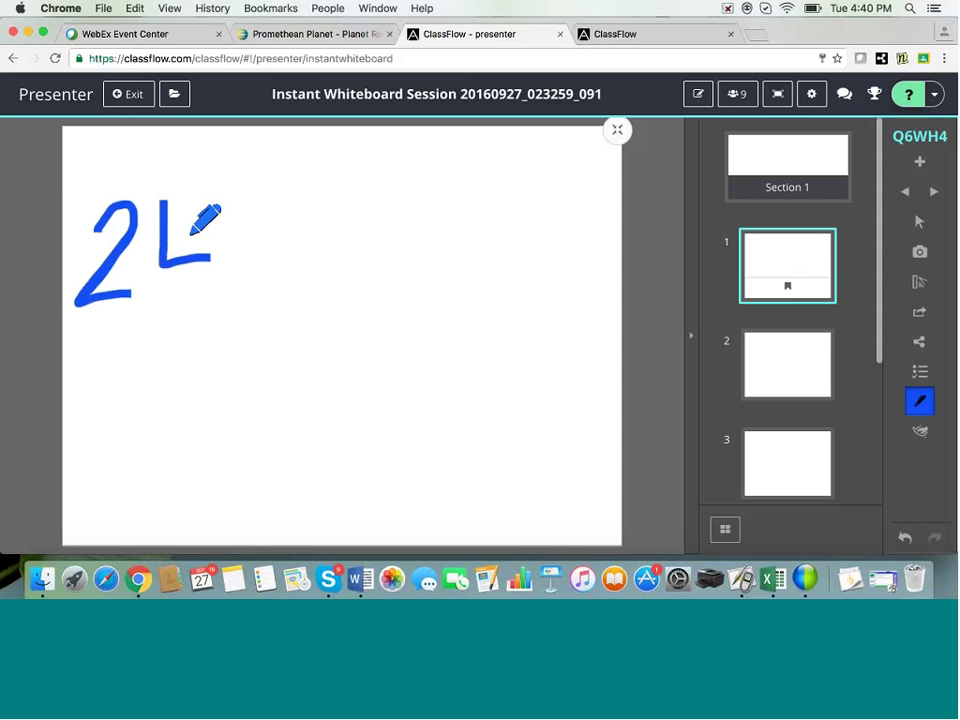
left_click_drag(190, 202, 192, 285)
mouse_move(237, 243)
left_mouse_down()
mouse_move(237, 272)
mouse_move(240, 258)
left_mouse_up()
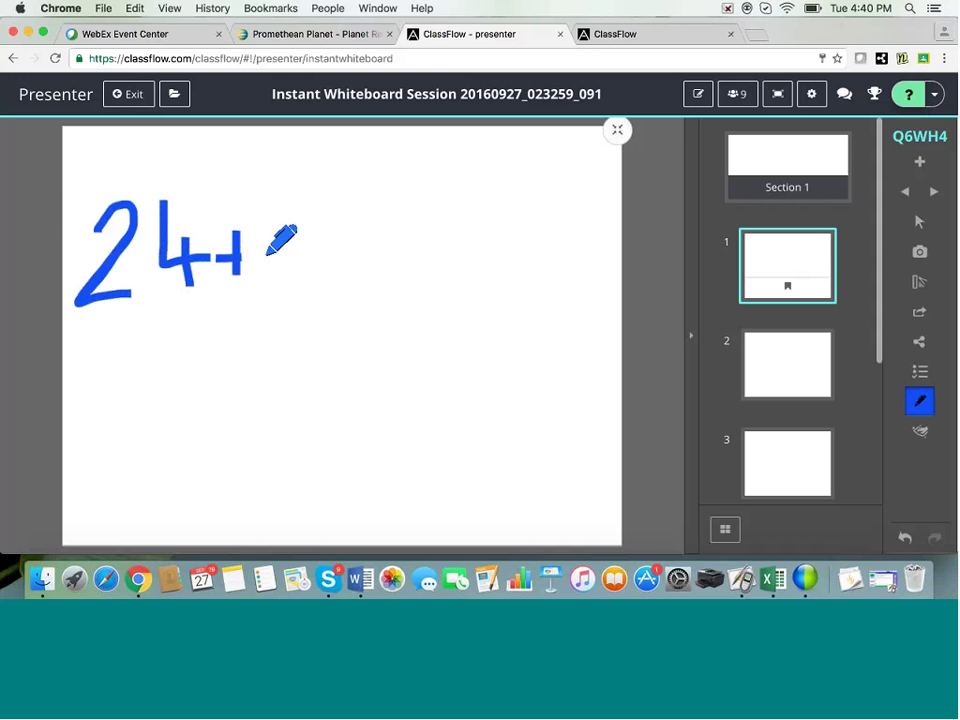
left_click_drag(284, 199, 277, 262)
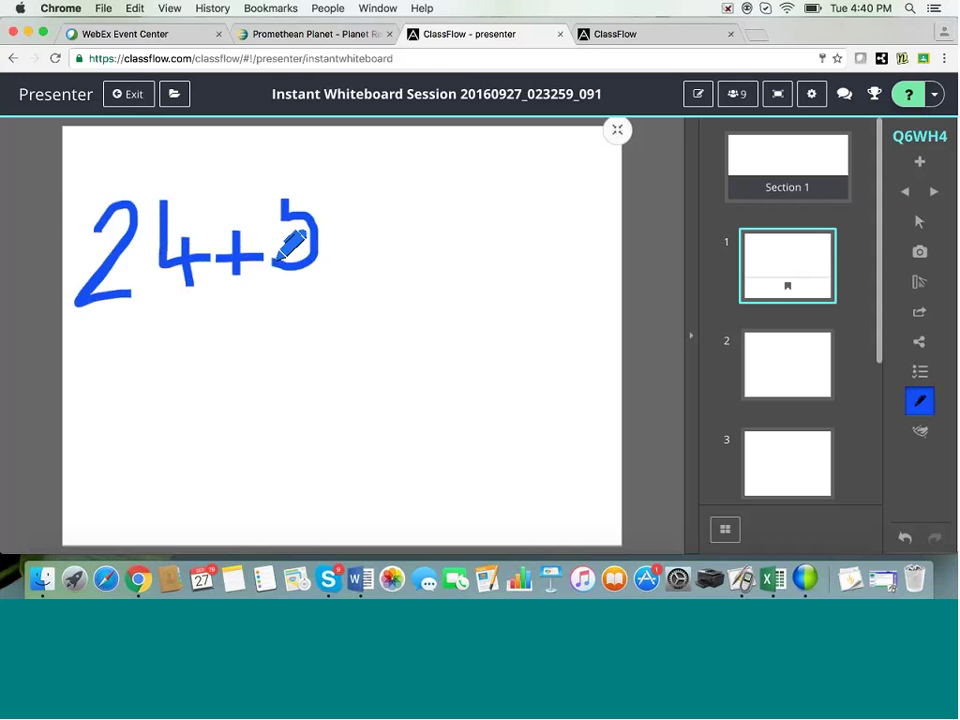
mouse_move(284, 199)
left_mouse_down()
mouse_move(332, 198)
mouse_move(378, 229)
mouse_move(378, 260)
left_mouse_up()
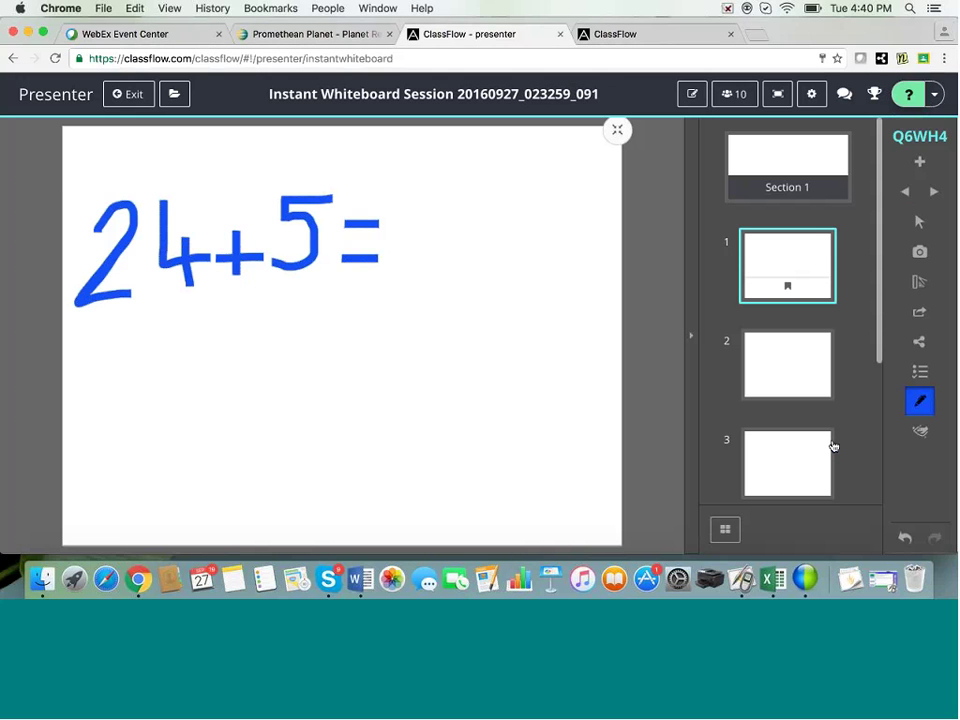
Switch back to the Select tool and confirm fourteen students are now connected
left_click(920, 222)
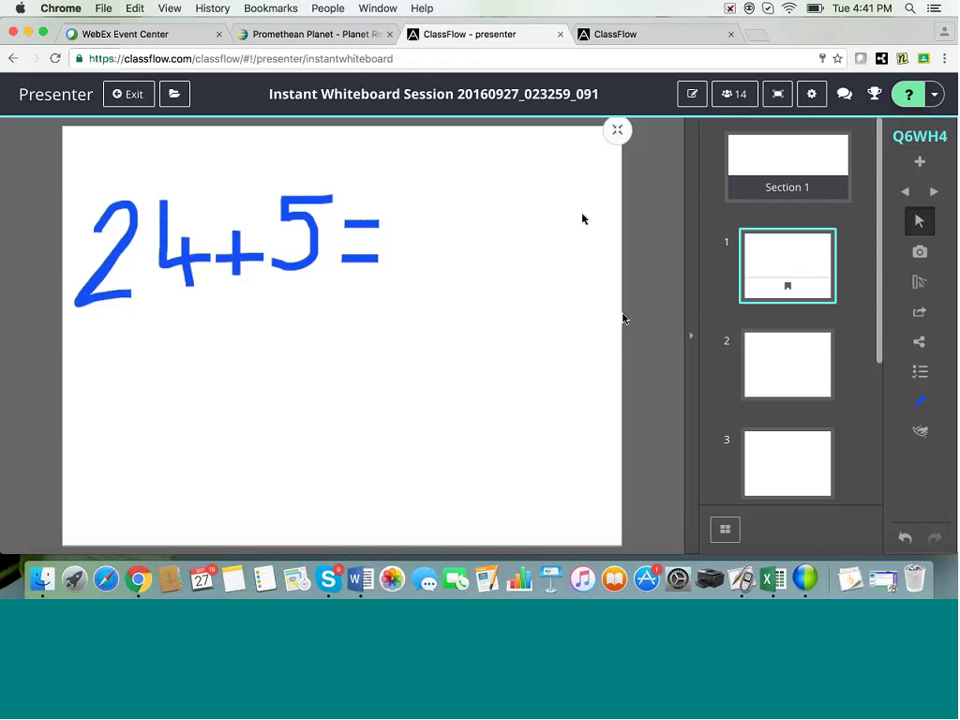
left_click(737, 97)
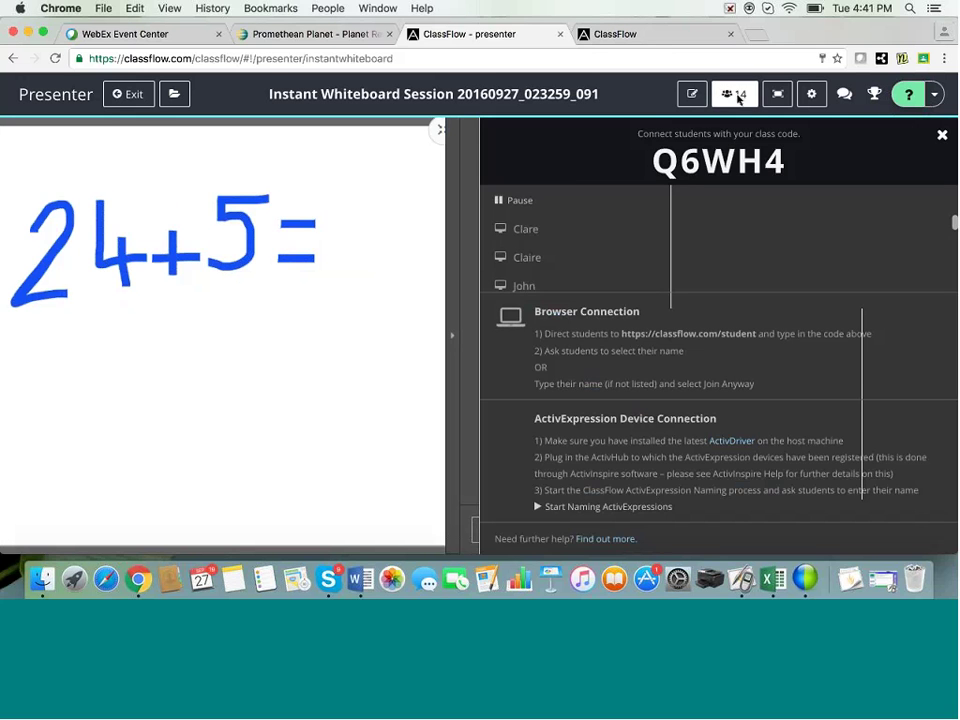
left_click(941, 134)
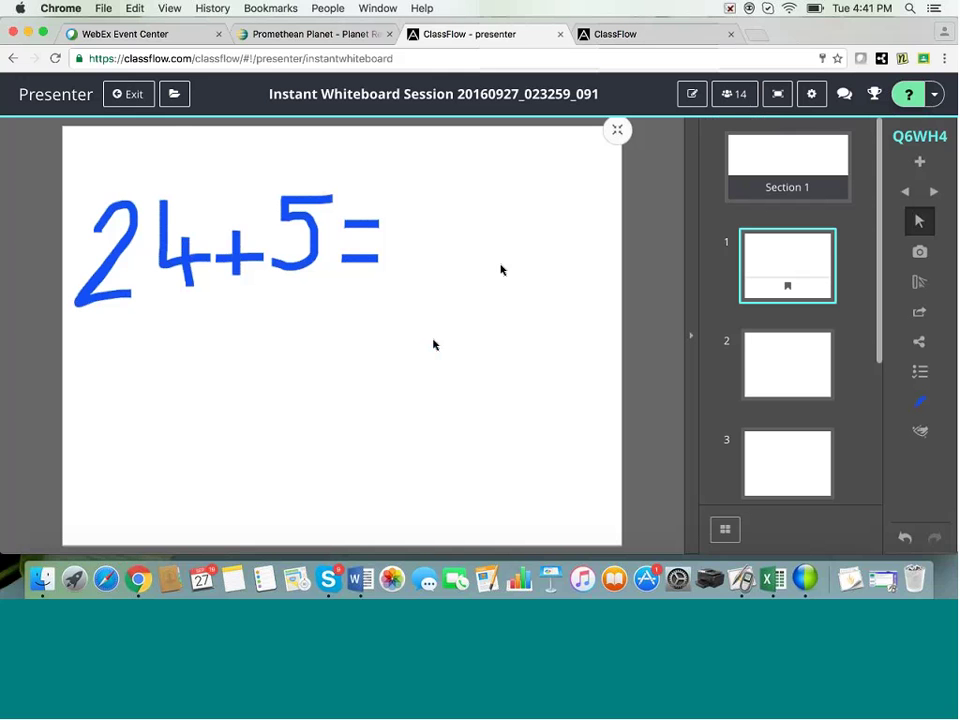
Collapse the slide thumbnail panel so card 1 is centred
left_click(690, 335)
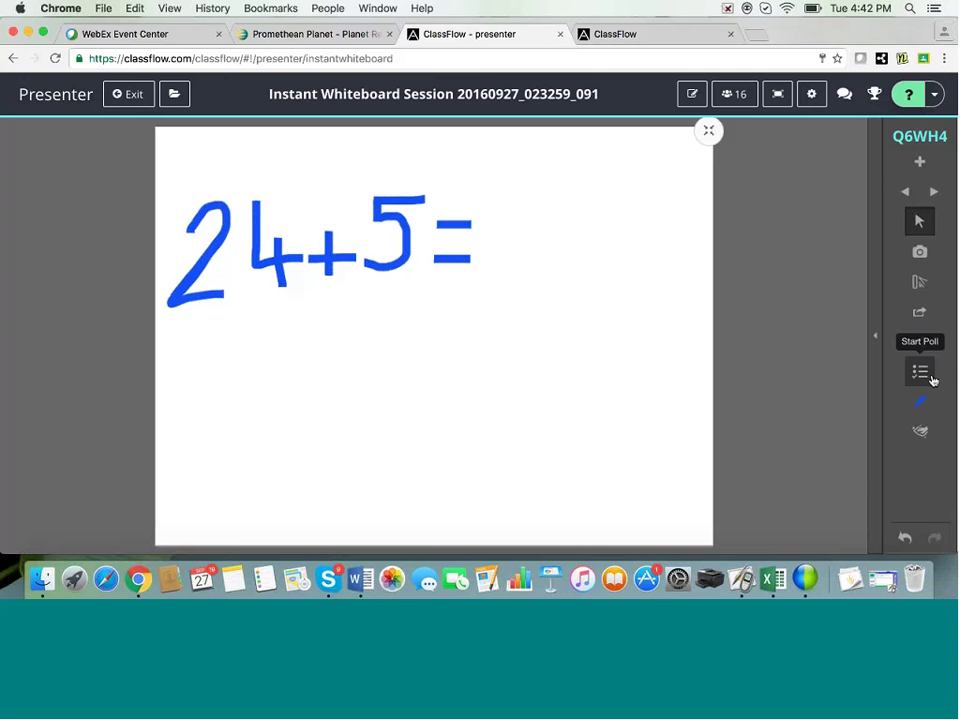
Push 24 + 5 = as a Number poll and view the empty answer field on the student tab
left_click(925, 374)
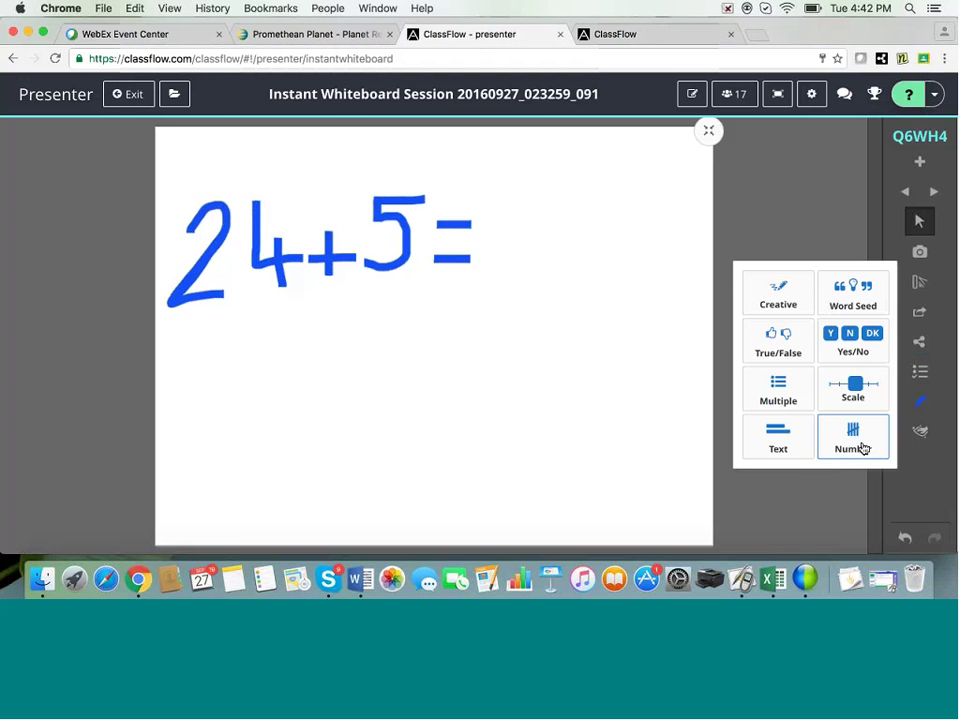
left_click(862, 447)
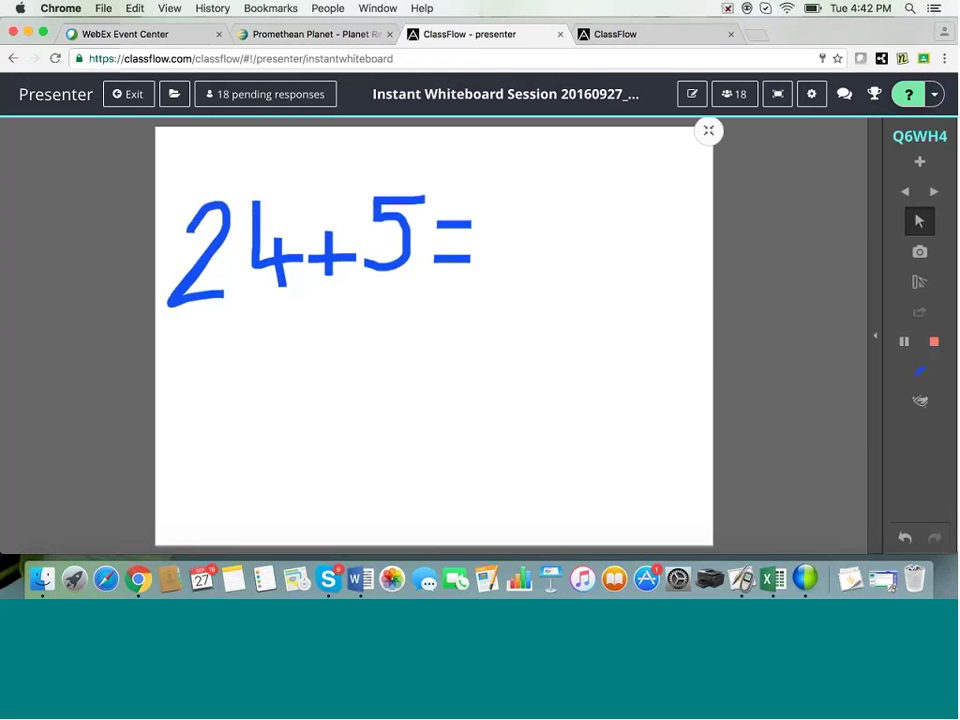
left_click(647, 34)
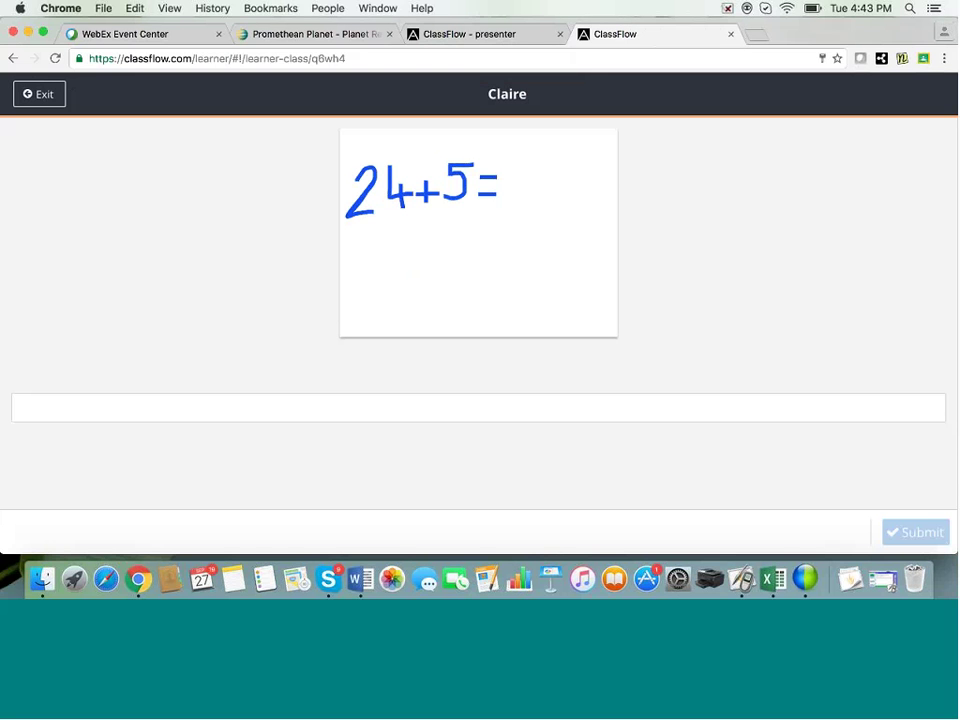
Submit 29 as the student's answer, then go back to the teacher's presenter whiteboard
left_click(389, 405)
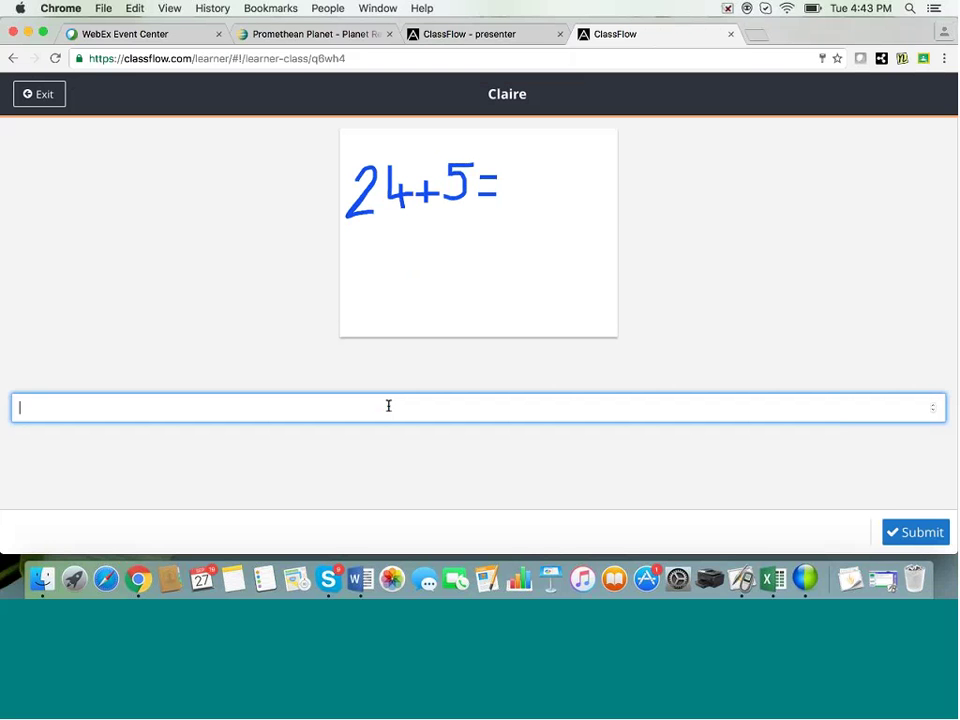
type("29")
left_click(918, 535)
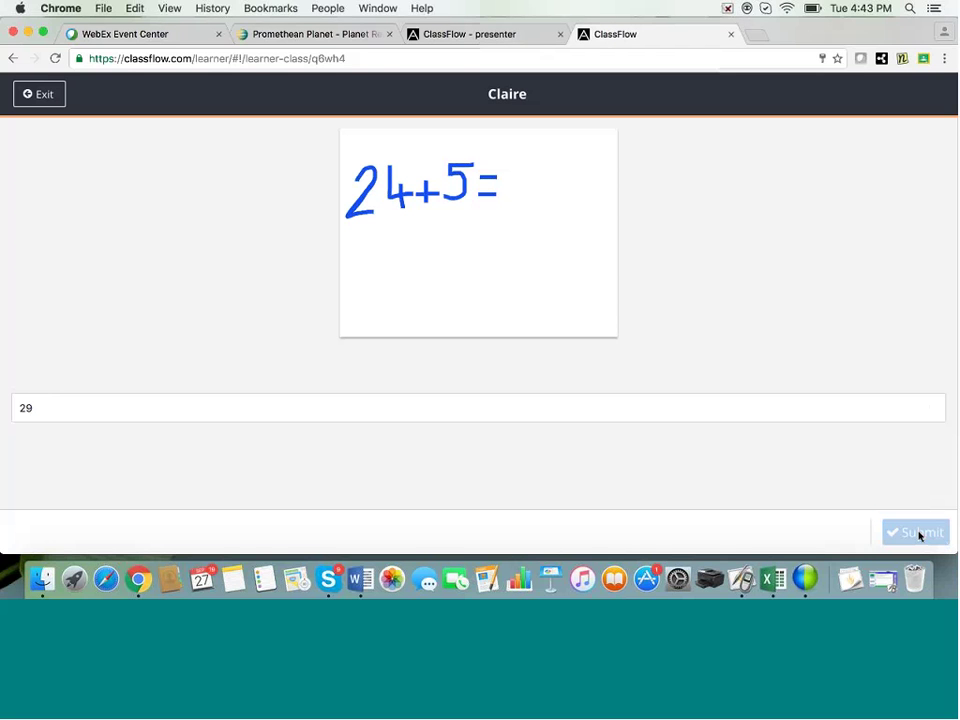
left_click(455, 36)
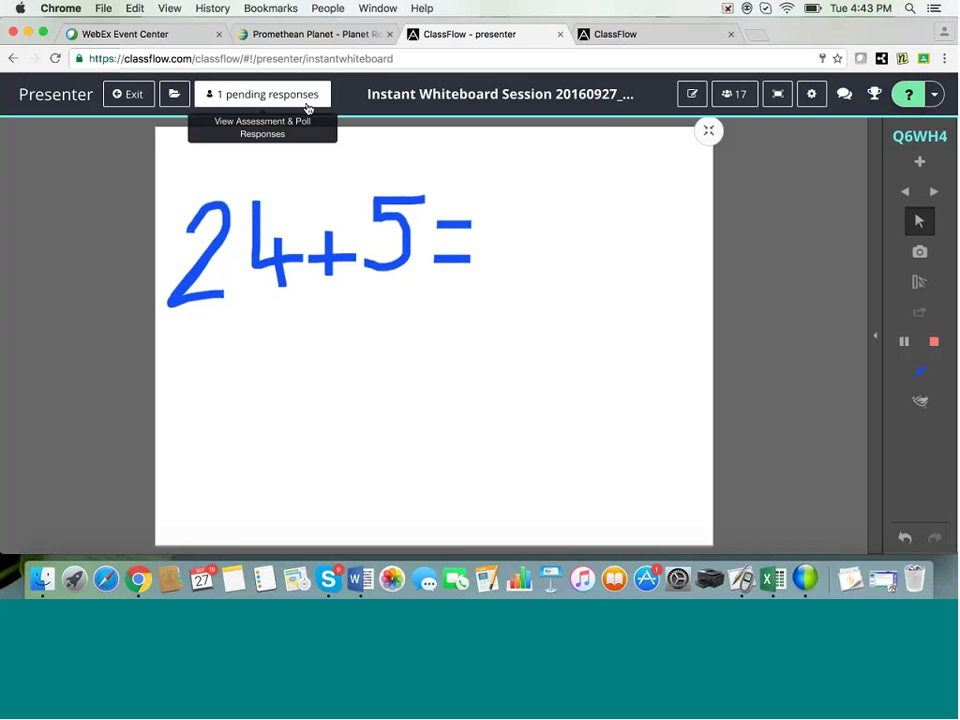
Open the Numbers Result table listing each student's answer and response time
left_click(307, 106)
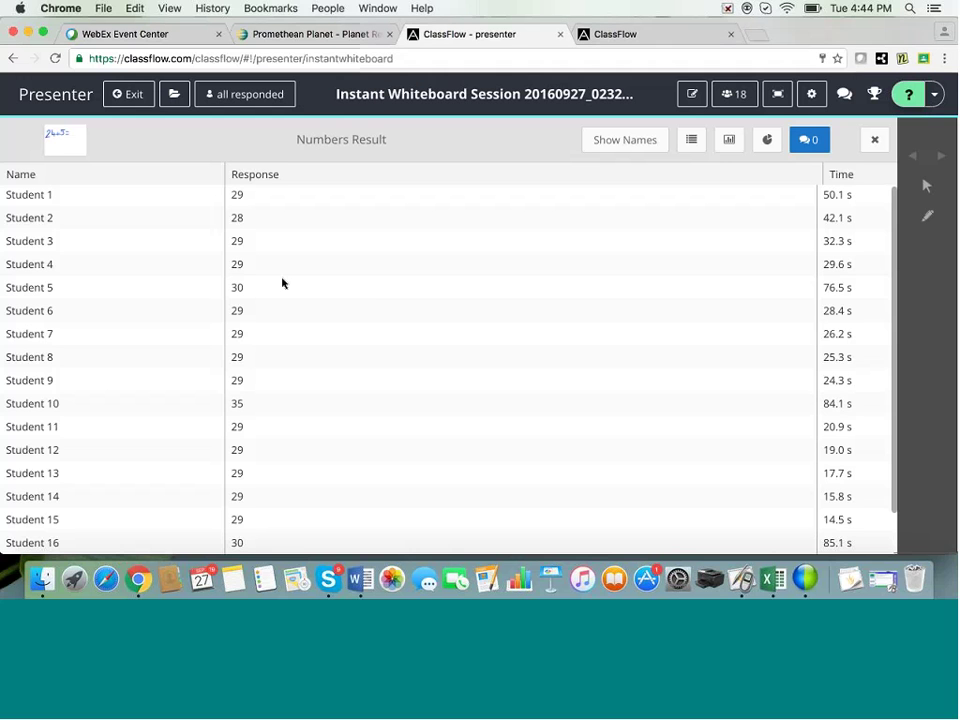
Replace the student's answer with 27, resubmit it, and return to the presenter's results
left_click(639, 34)
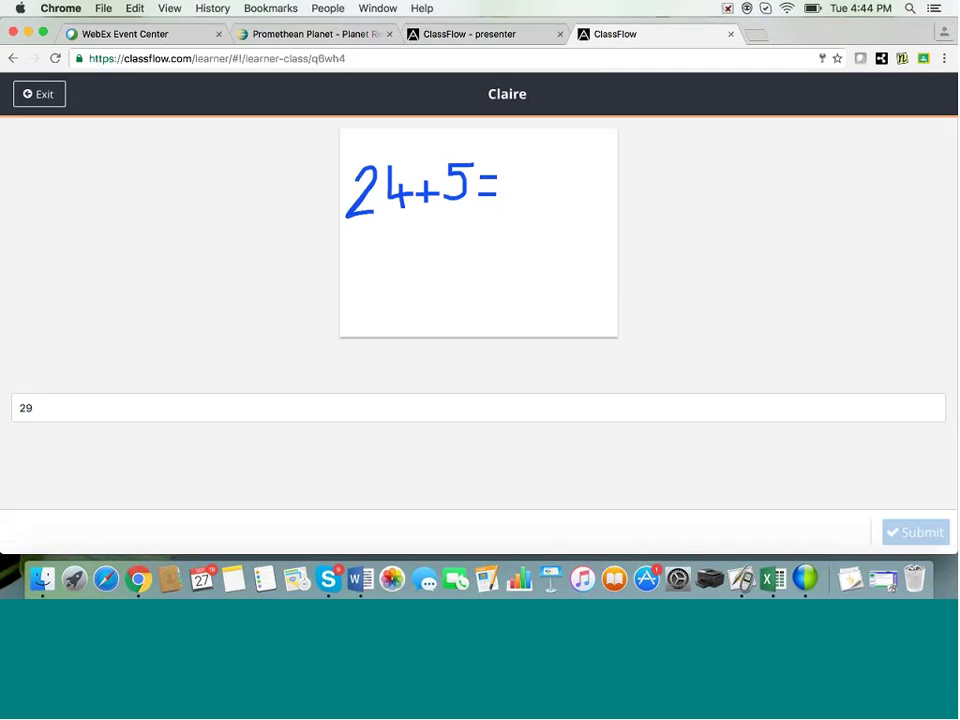
key("Tab")
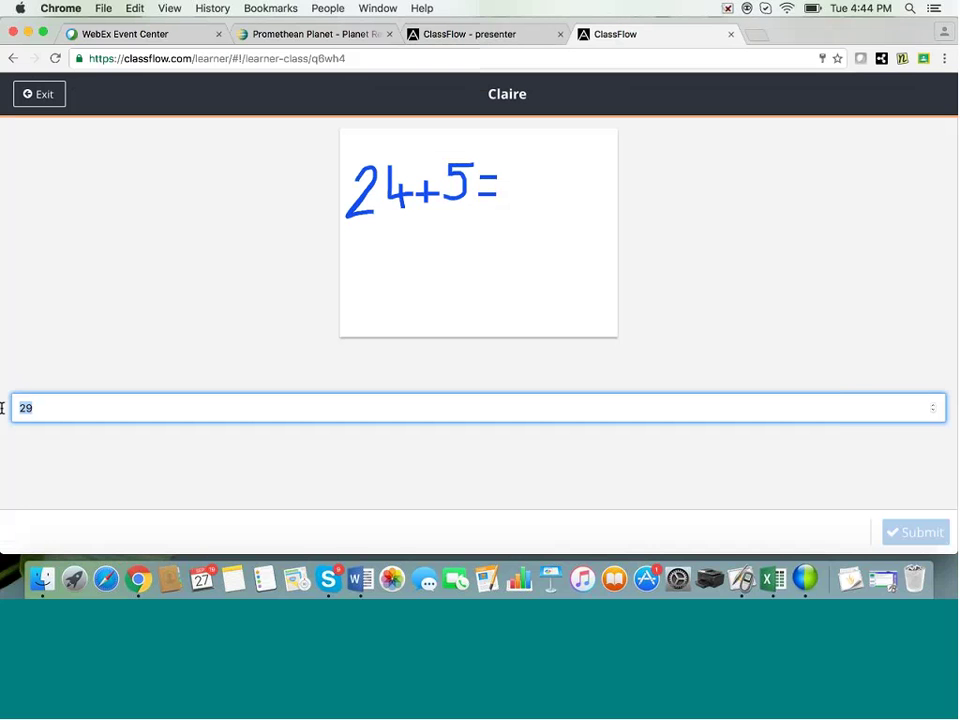
type("27")
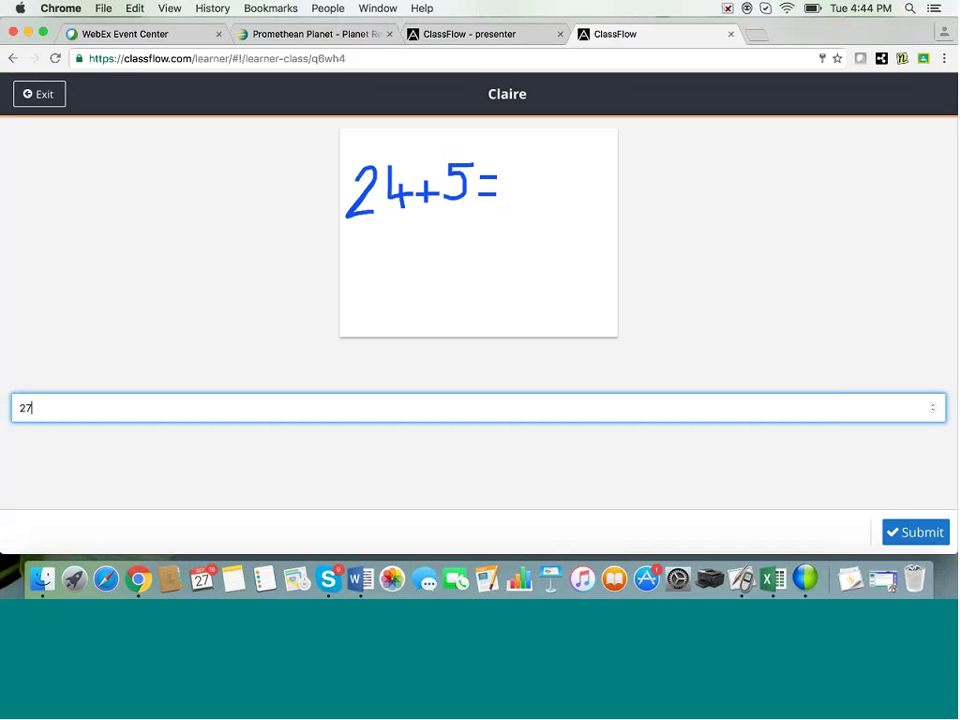
left_click(898, 538)
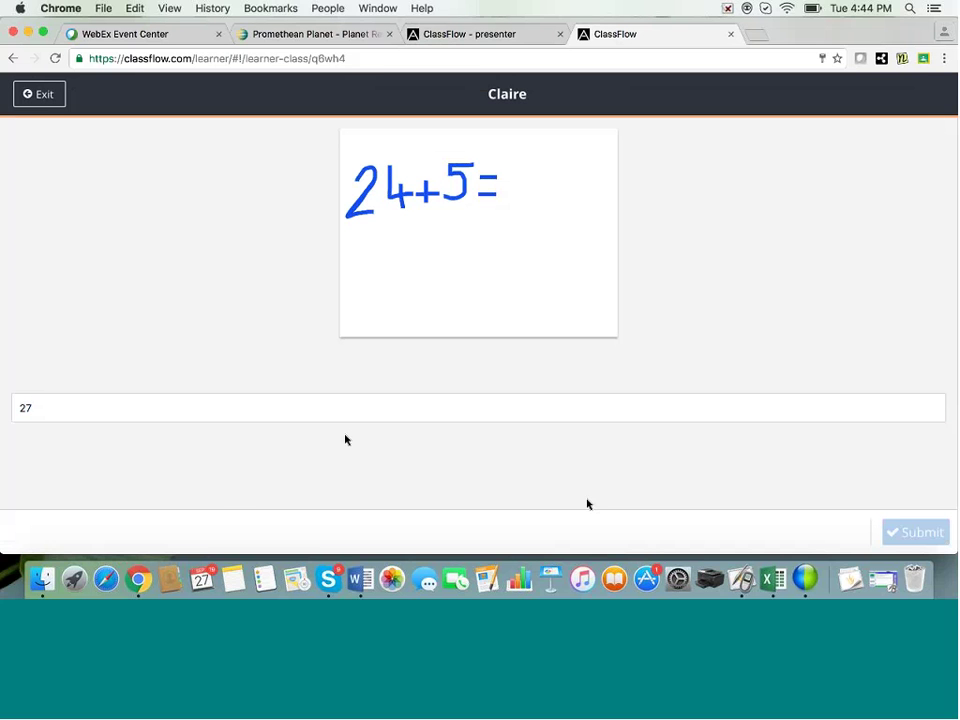
left_click(443, 36)
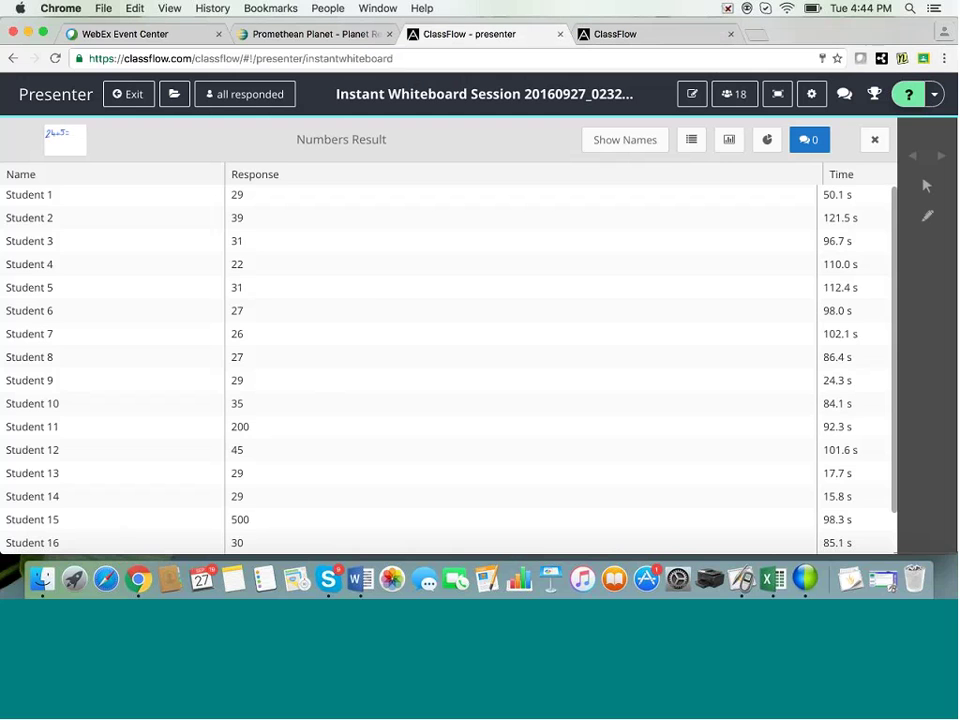
Show student names beside their answers and display the number results as a bar chart
left_click(638, 142)
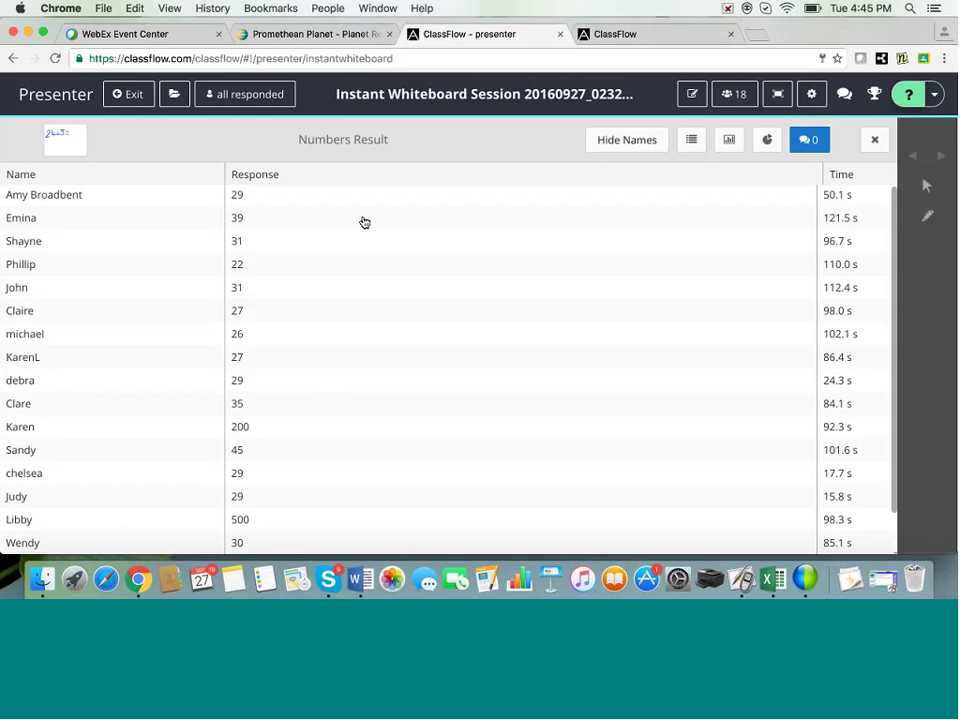
scroll(44, 395, "down", 1)
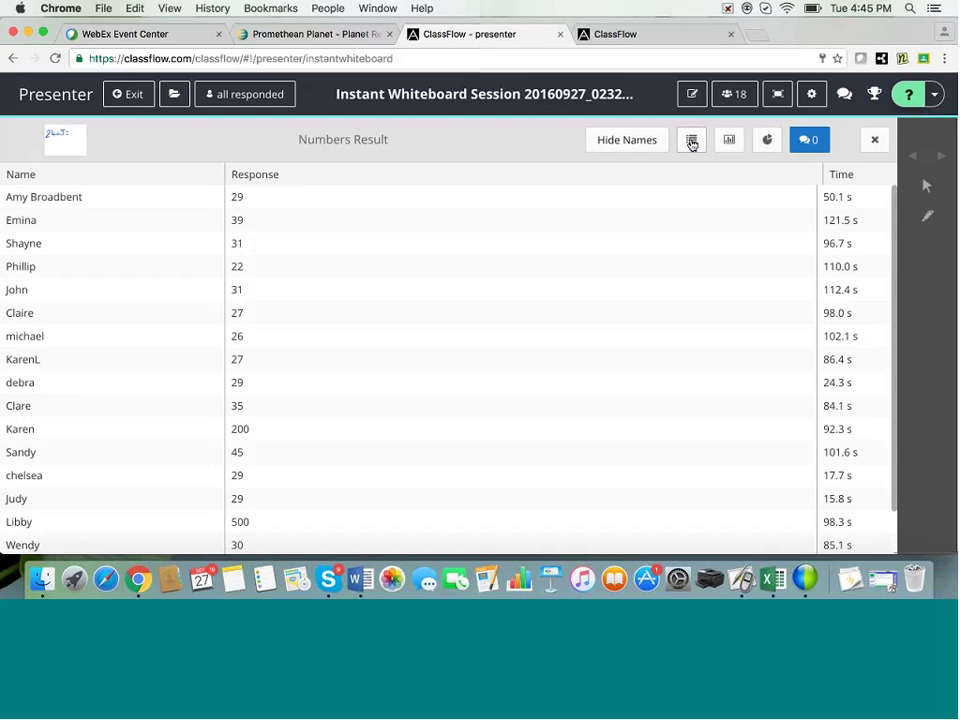
left_click(727, 141)
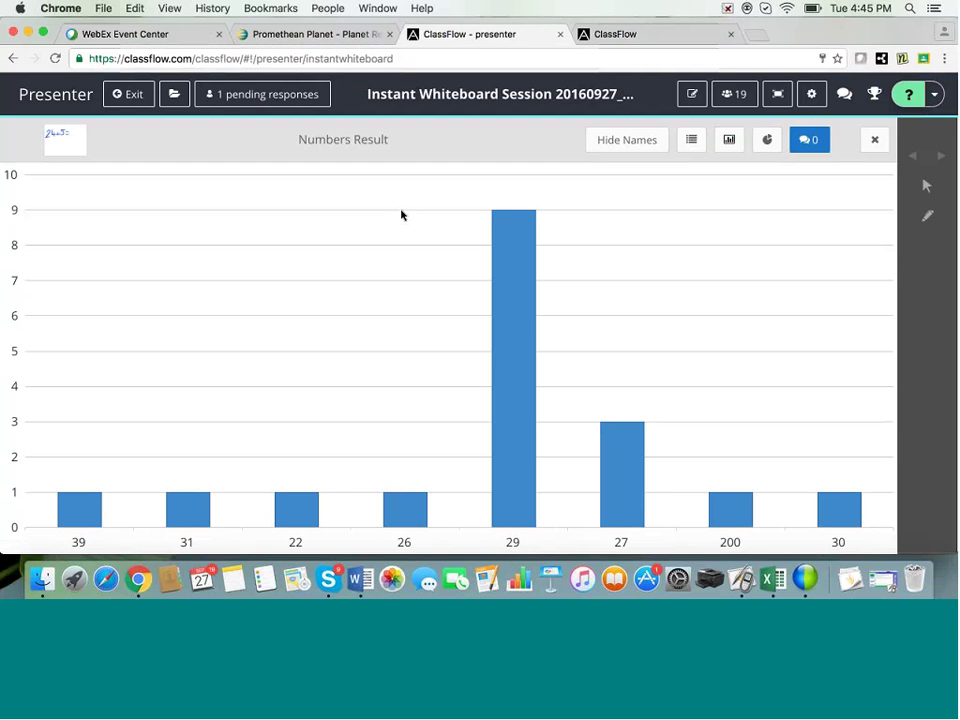
View the results as a pie chart, then as a bar chart, and close the panel
left_click(767, 140)
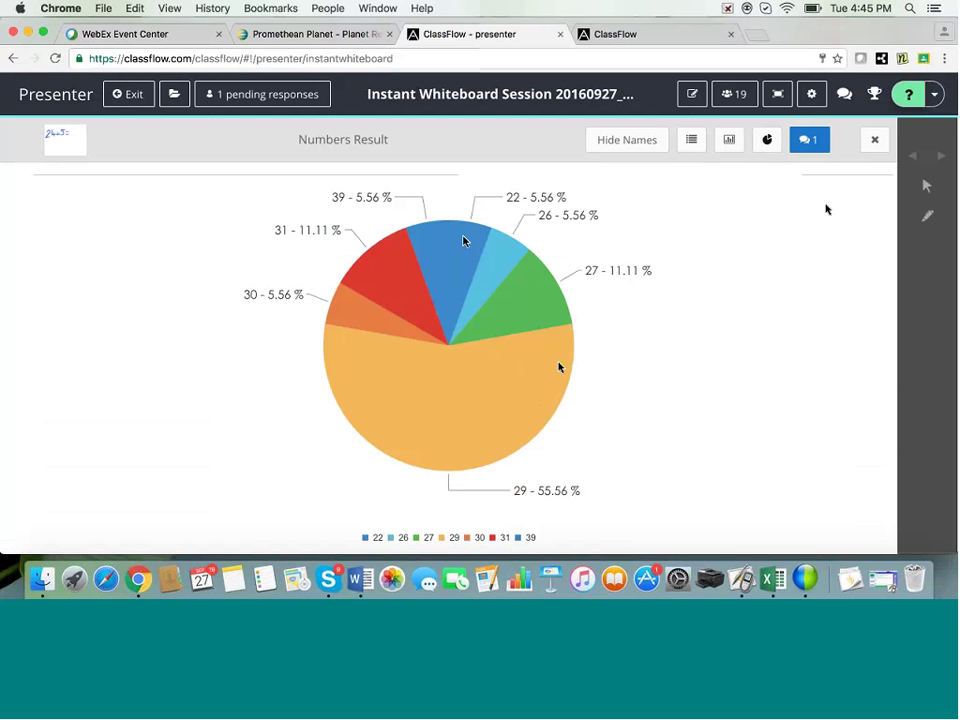
left_click(725, 149)
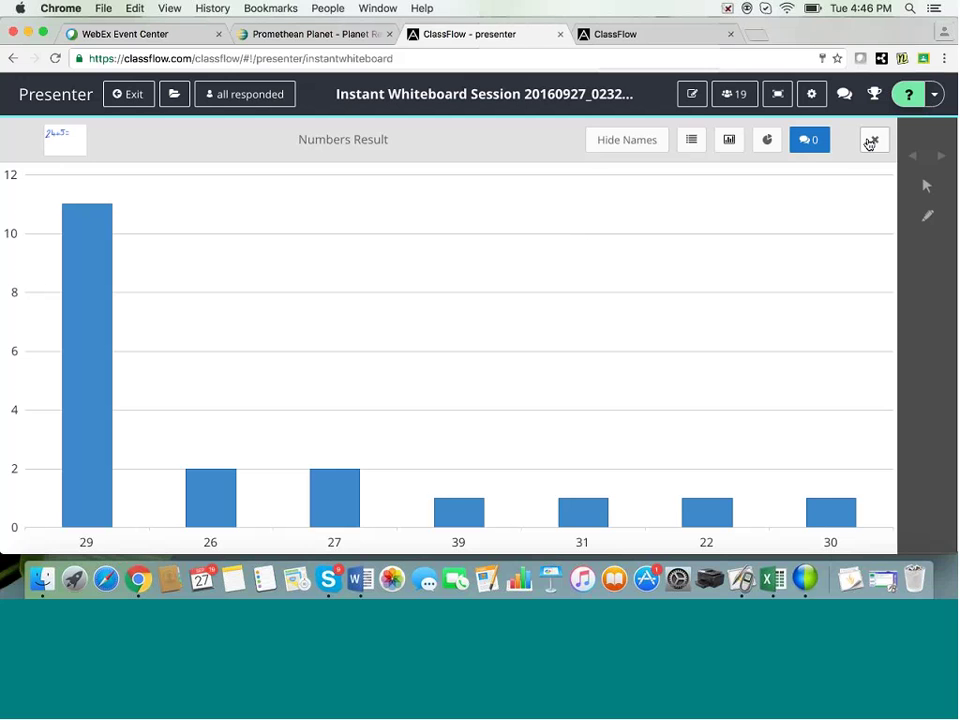
left_click(871, 141)
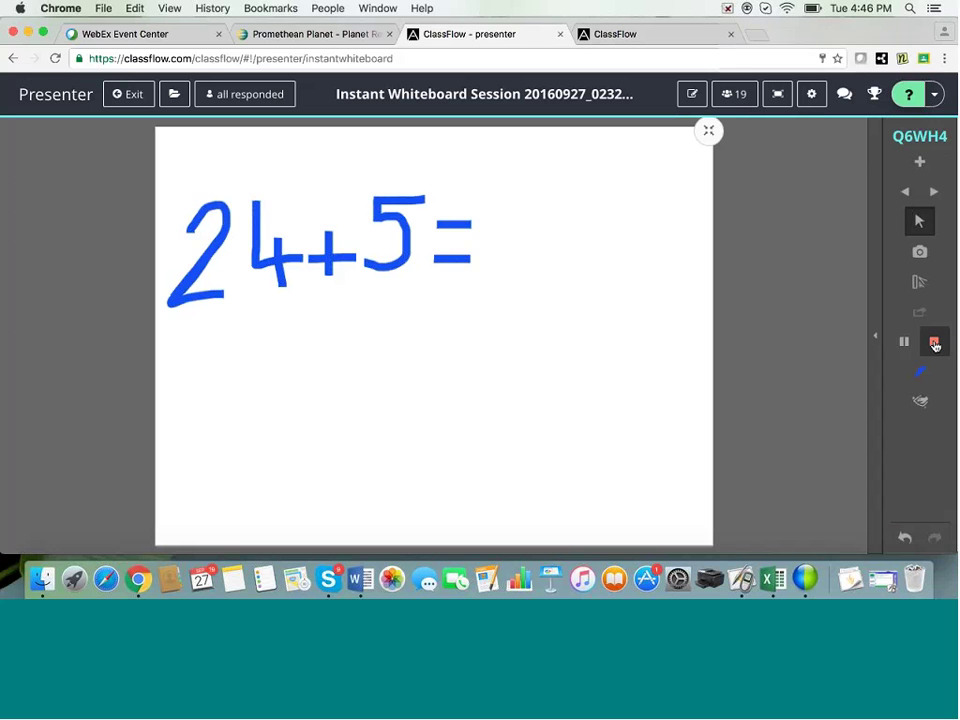
Stop the number poll, confirm the student tab shows only its background, then return
left_click(935, 344)
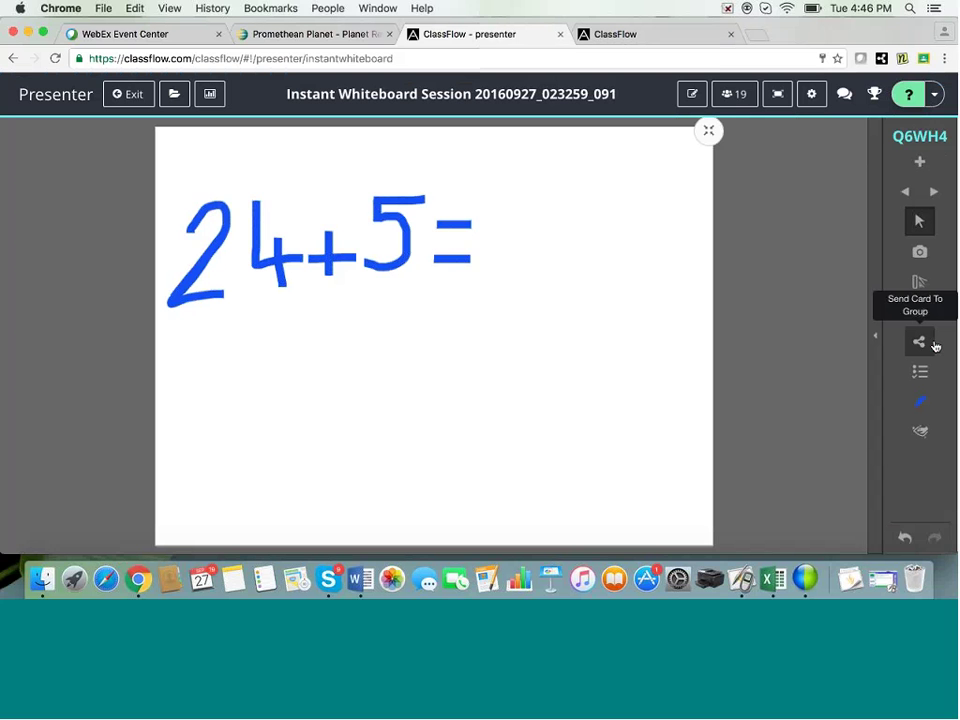
left_click(637, 36)
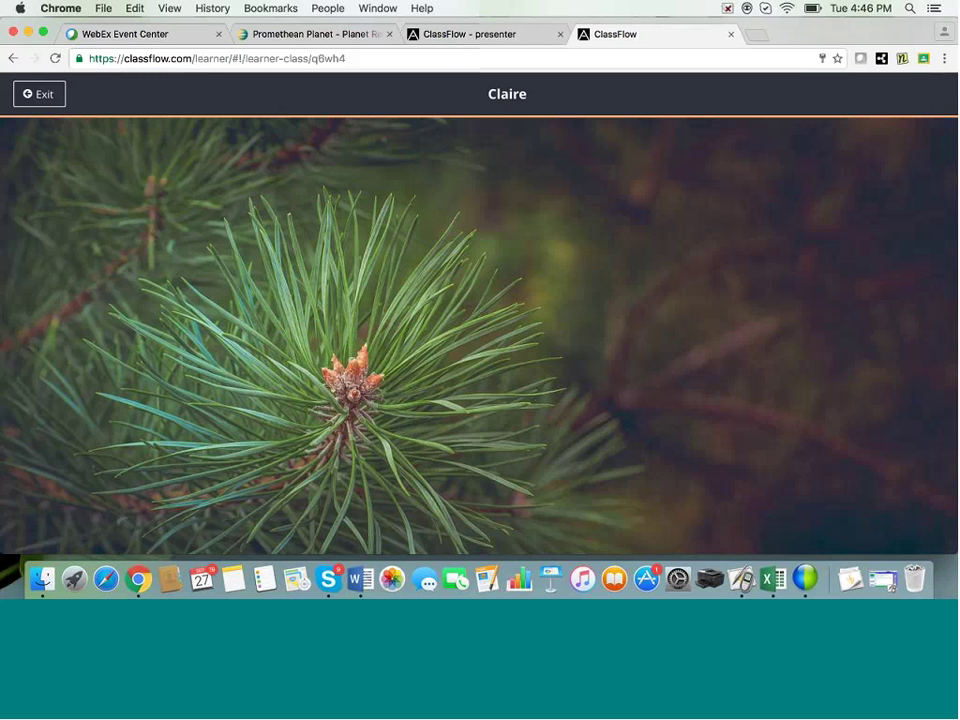
left_click(456, 40)
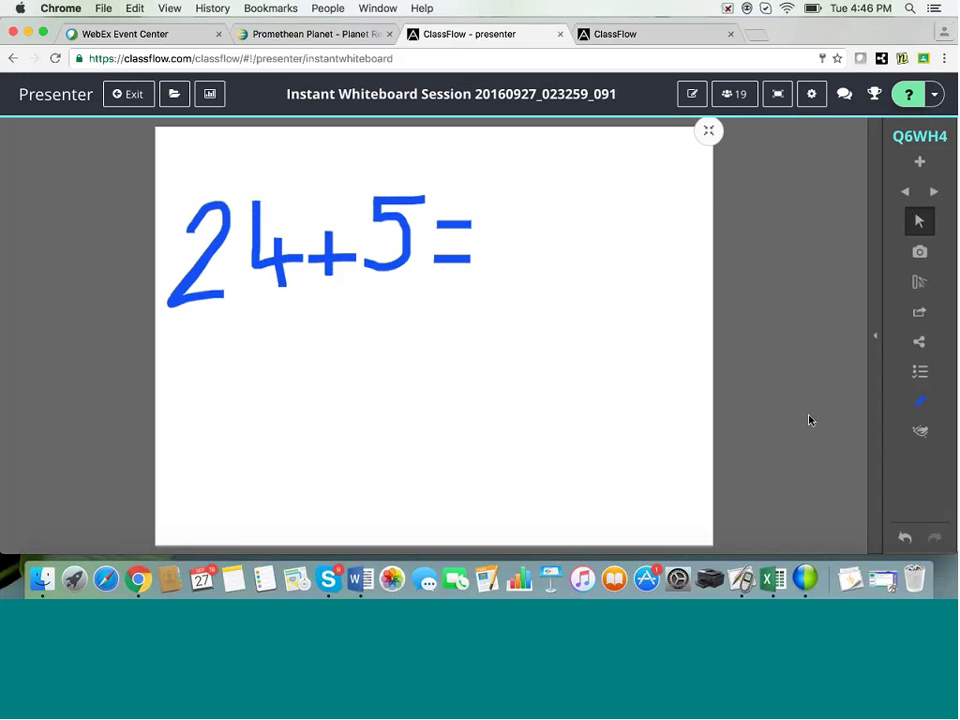
Start a Creative drawing poll on the 24+5= card and switch to the learner tab
left_click(918, 372)
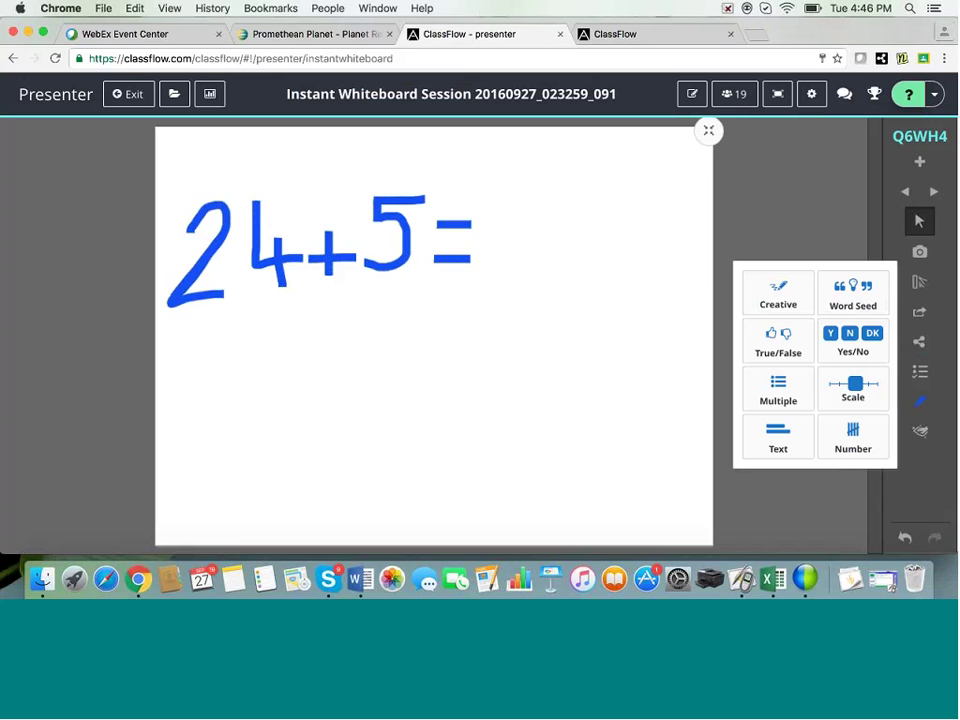
left_click(776, 287)
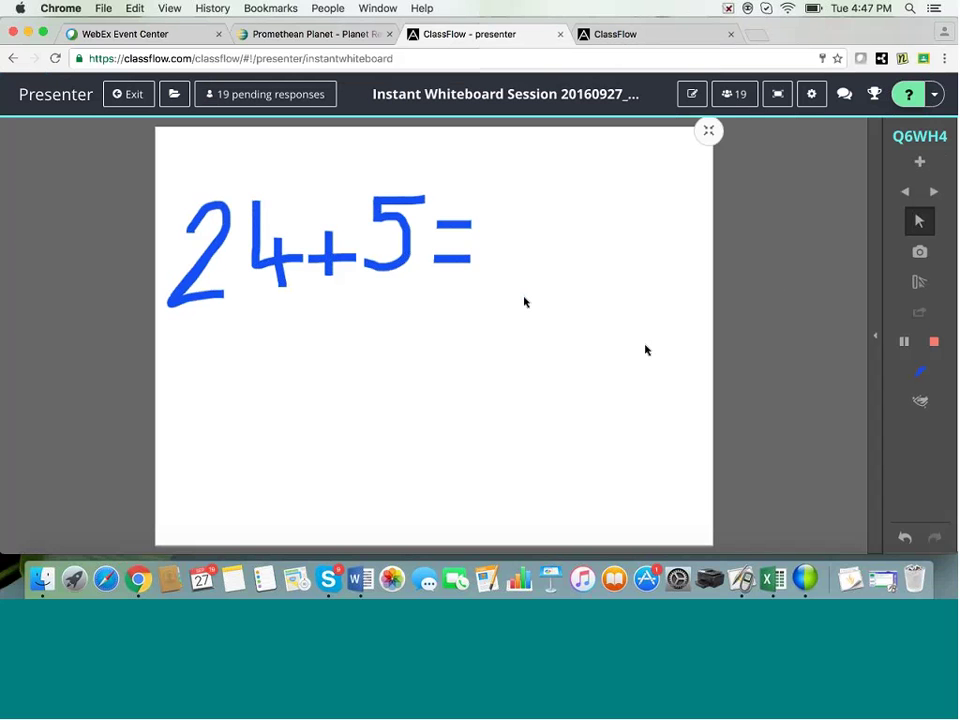
left_click(655, 37)
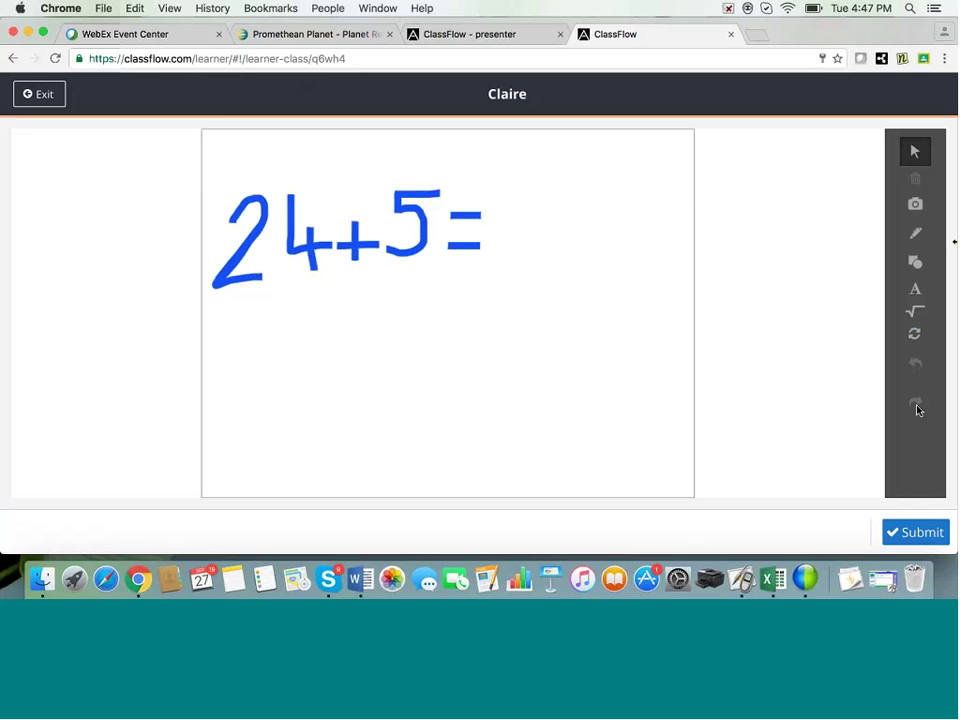
Select the freehand pen and set its colour to red
left_click(916, 236)
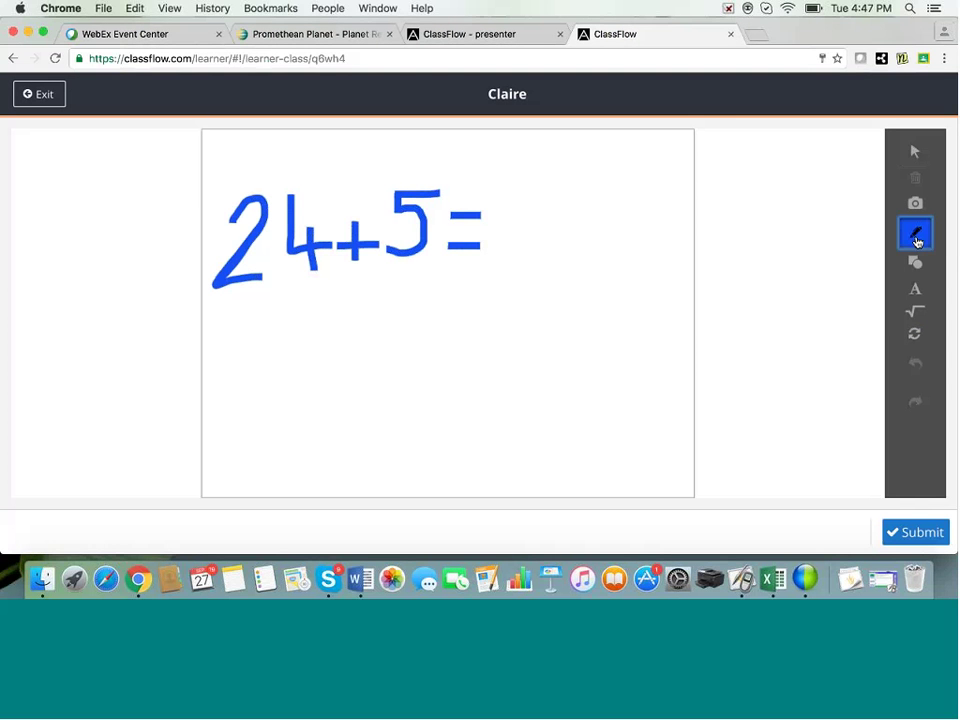
left_click(916, 236)
left_click(758, 236)
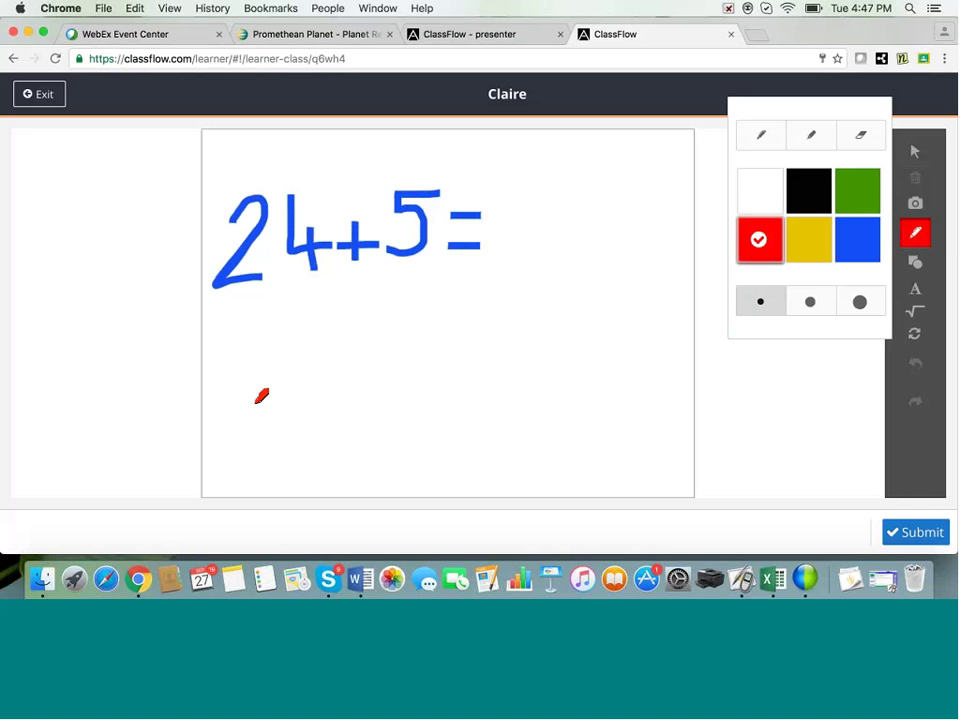
Draw a number line from 24 to 29 with +2, +2, +1 jumps and submit it
left_click_drag(252, 410, 628, 402)
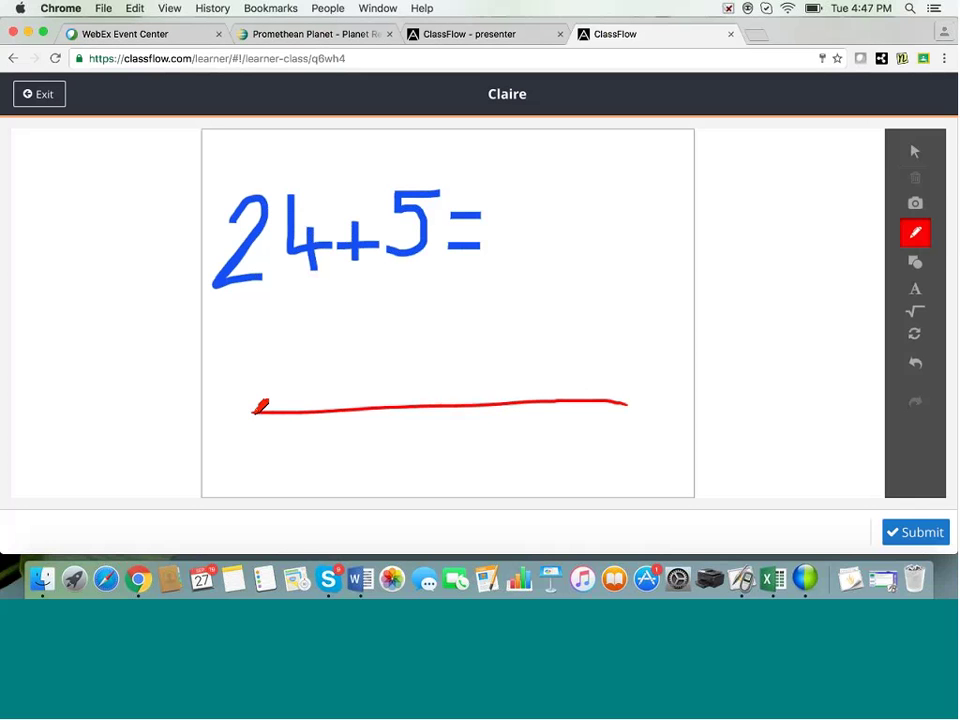
mouse_move(253, 411)
left_mouse_down()
mouse_move(243, 466)
mouse_move(266, 484)
left_mouse_up()
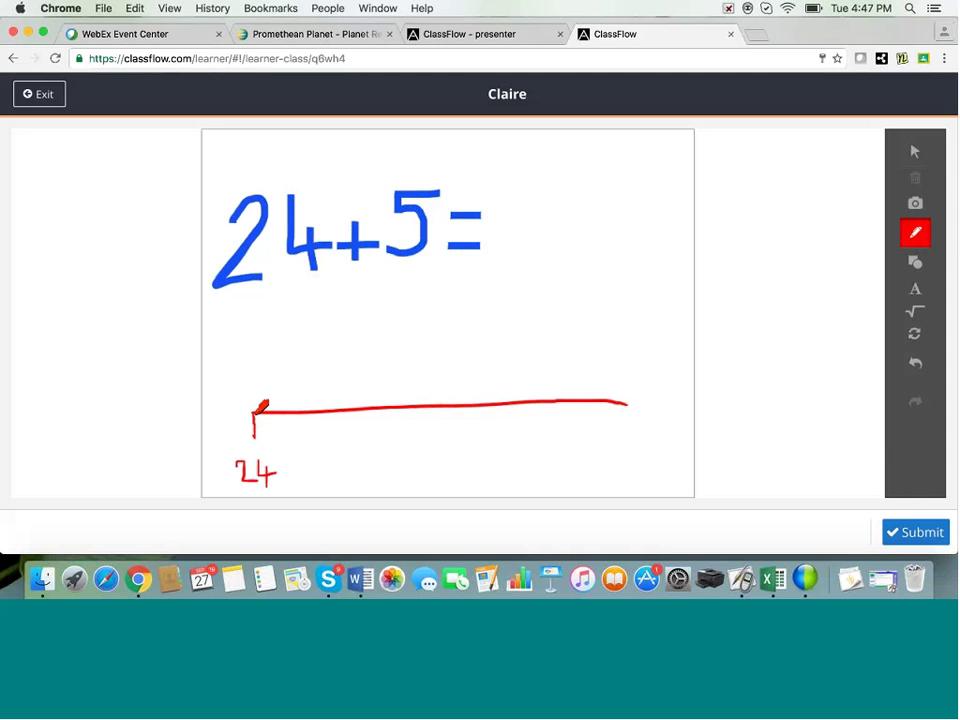
mouse_move(255, 410)
left_mouse_down()
mouse_move(373, 386)
mouse_move(376, 405)
mouse_move(476, 388)
mouse_move(476, 405)
mouse_move(555, 401)
left_mouse_up()
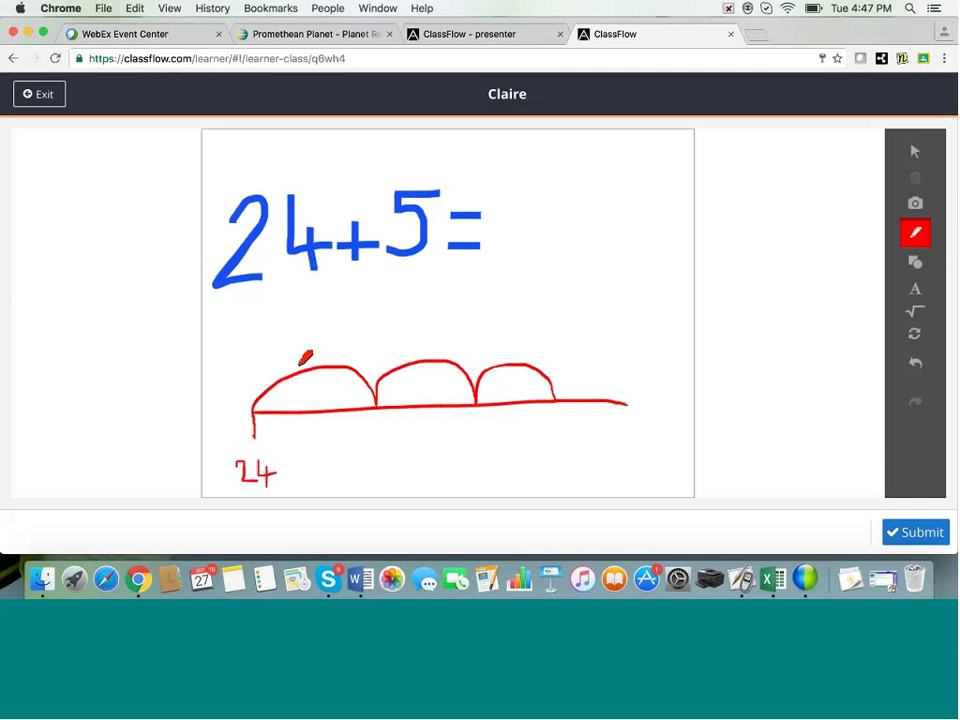
mouse_move(299, 408)
left_mouse_down()
mouse_move(299, 397)
mouse_move(313, 399)
left_mouse_up()
mouse_move(322, 393)
left_mouse_down()
mouse_move(358, 404)
mouse_move(401, 392)
mouse_move(434, 403)
left_mouse_up()
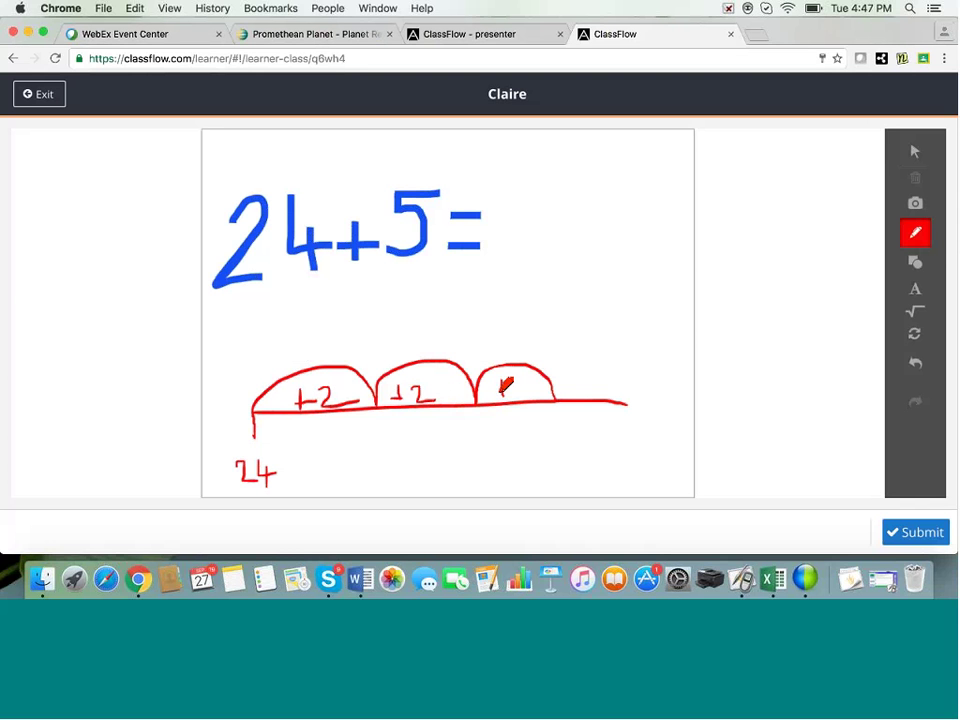
left_click_drag(503, 384, 503, 397)
mouse_move(497, 391)
left_mouse_down()
mouse_move(522, 390)
mouse_move(513, 397)
mouse_move(568, 426)
mouse_move(561, 448)
mouse_move(579, 447)
mouse_move(592, 467)
left_mouse_up()
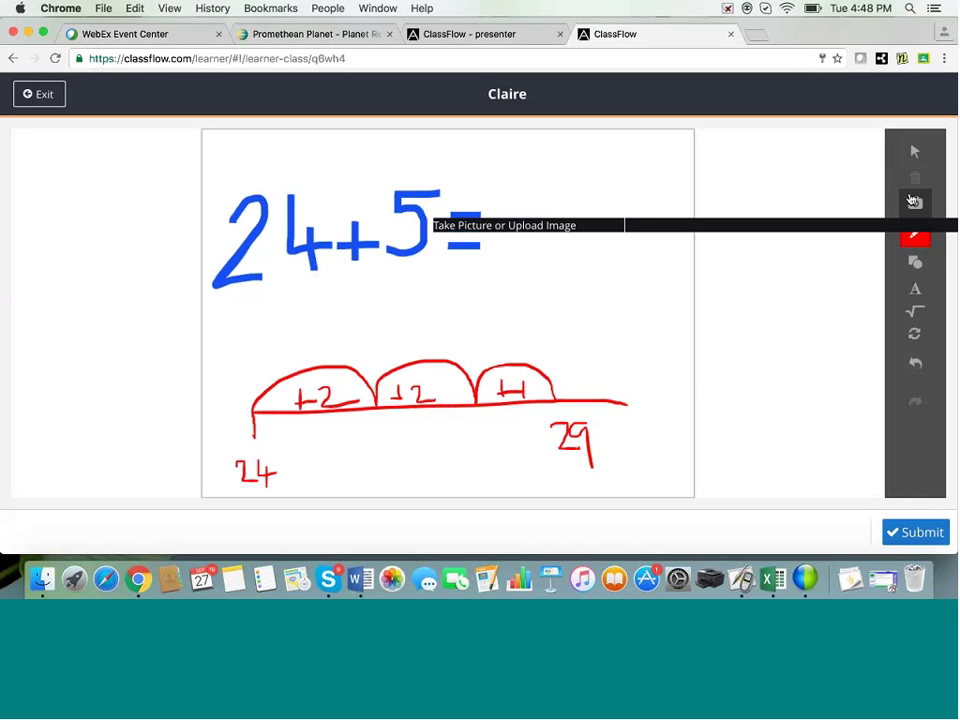
left_click(912, 533)
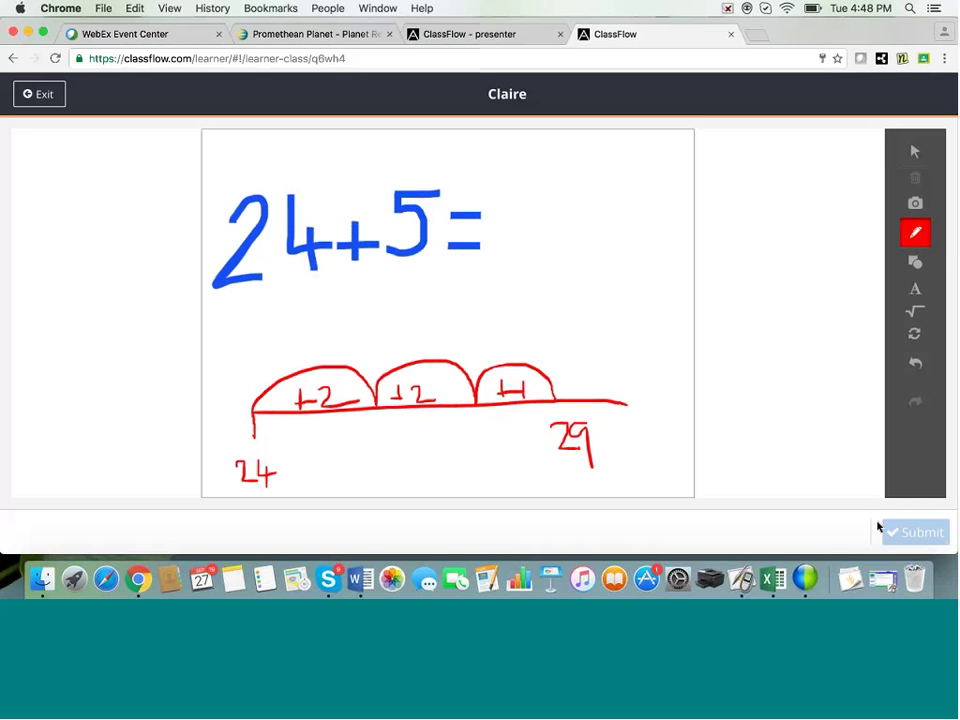
Switch back to the presenter view as drawing-poll responses arrive
left_click(525, 44)
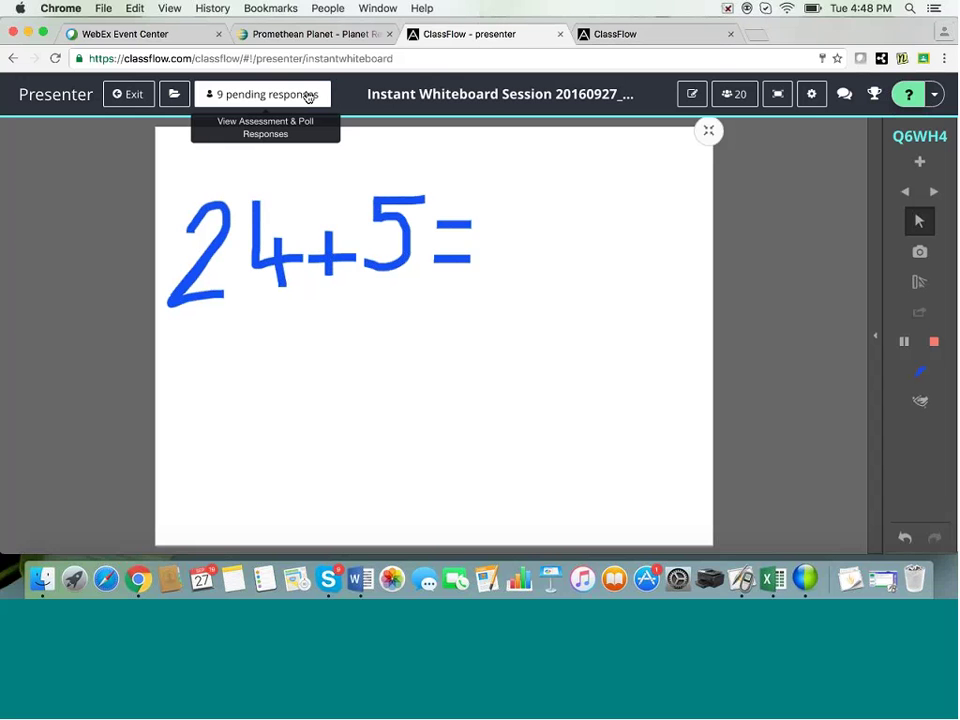
Open Creative Results to see the students' drawn 24 + 5 = answers
left_click(309, 96)
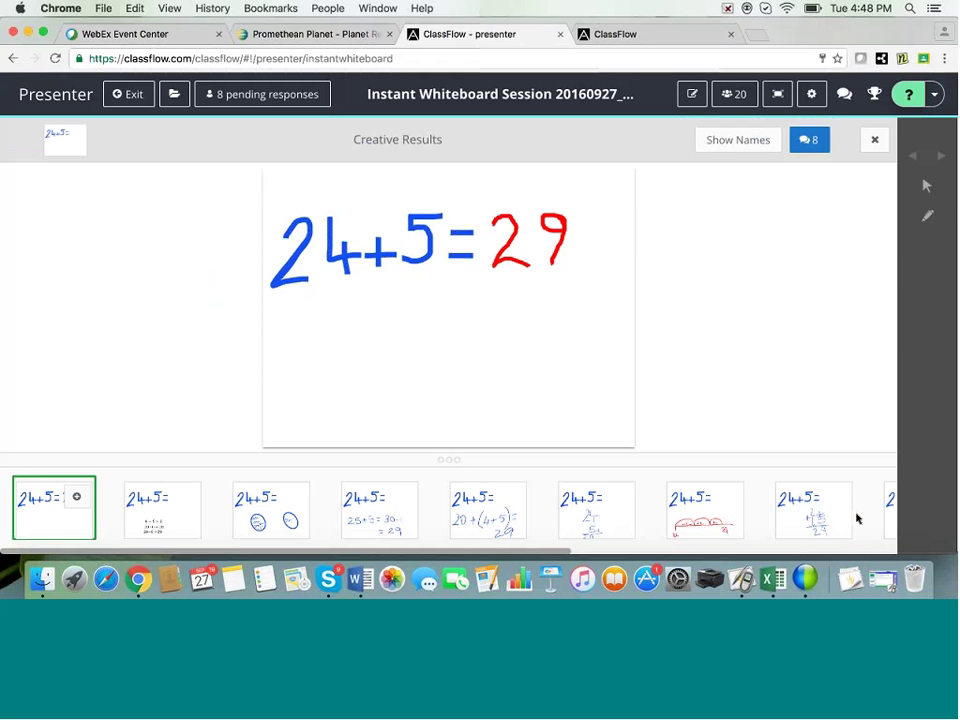
Browse the student responses and show the '20 + 9 = 29' drawing on the canvas
scroll(857, 519, "right", 5)
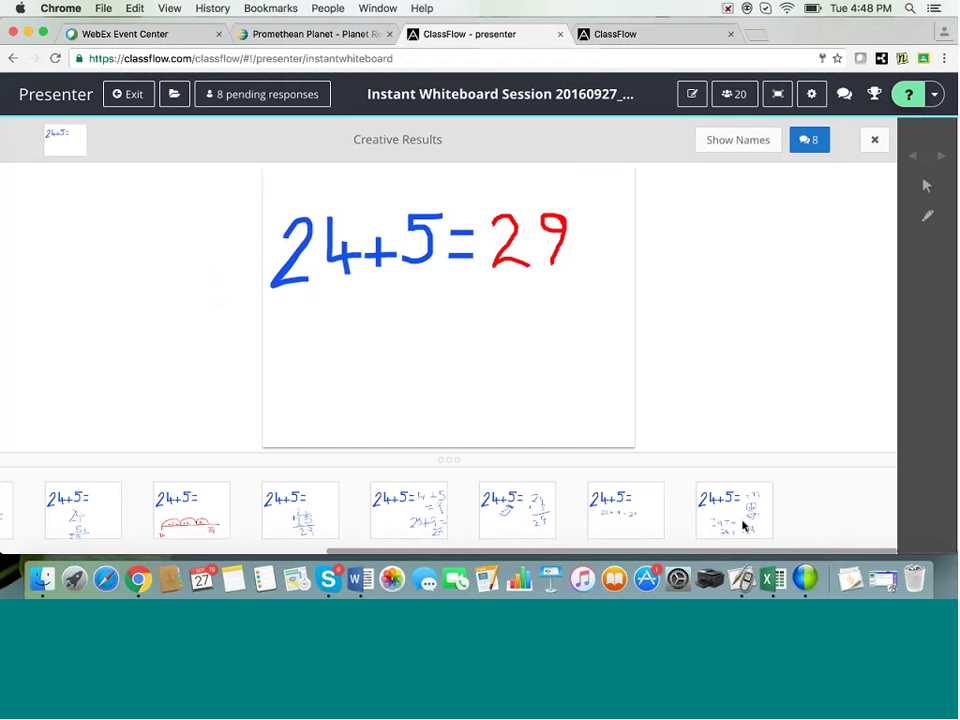
scroll(744, 523, "left", 5)
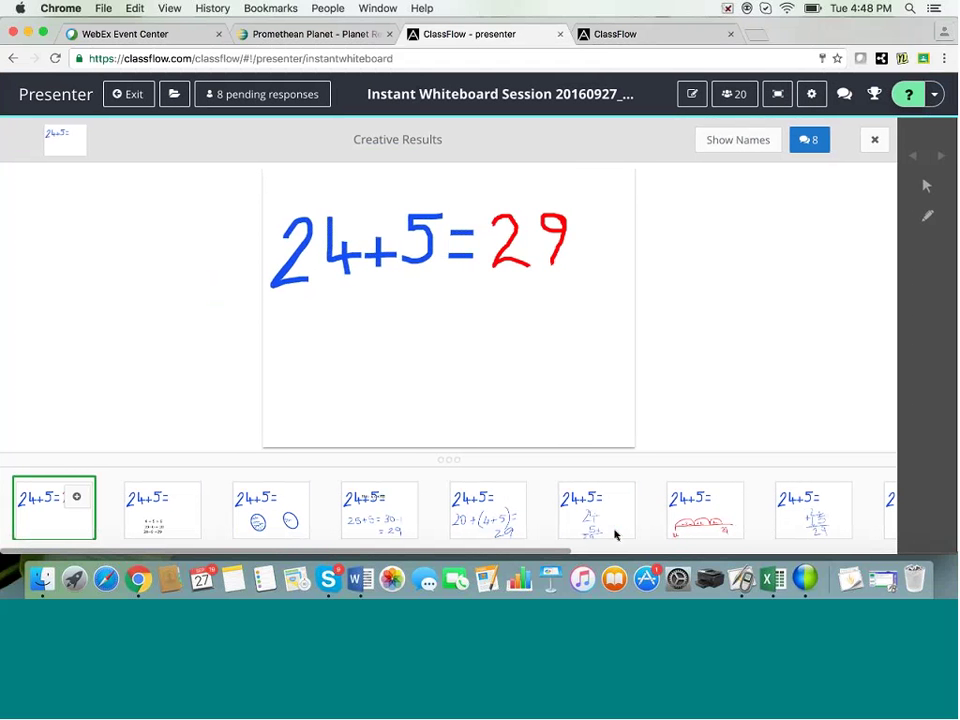
left_click(609, 527)
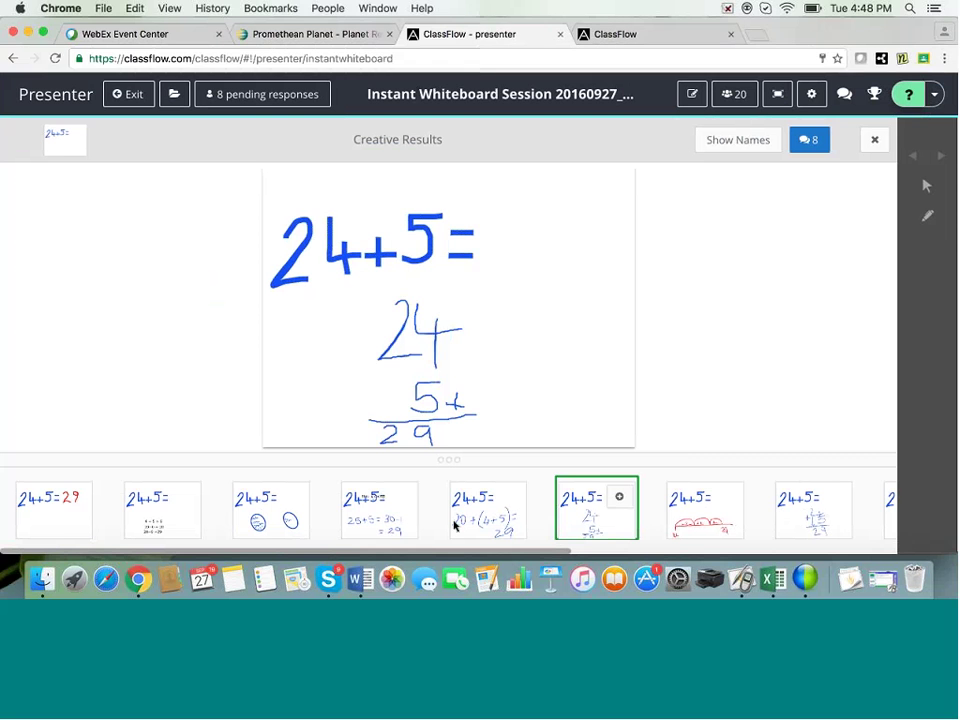
left_click(400, 513)
scroll(727, 512, "right", 10)
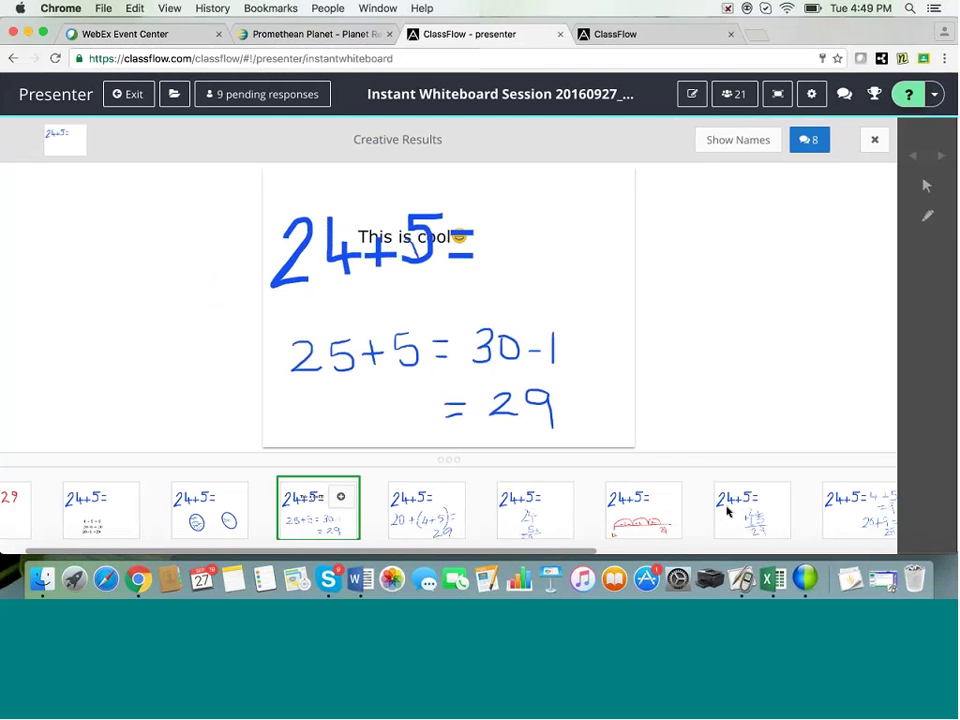
left_click(727, 512)
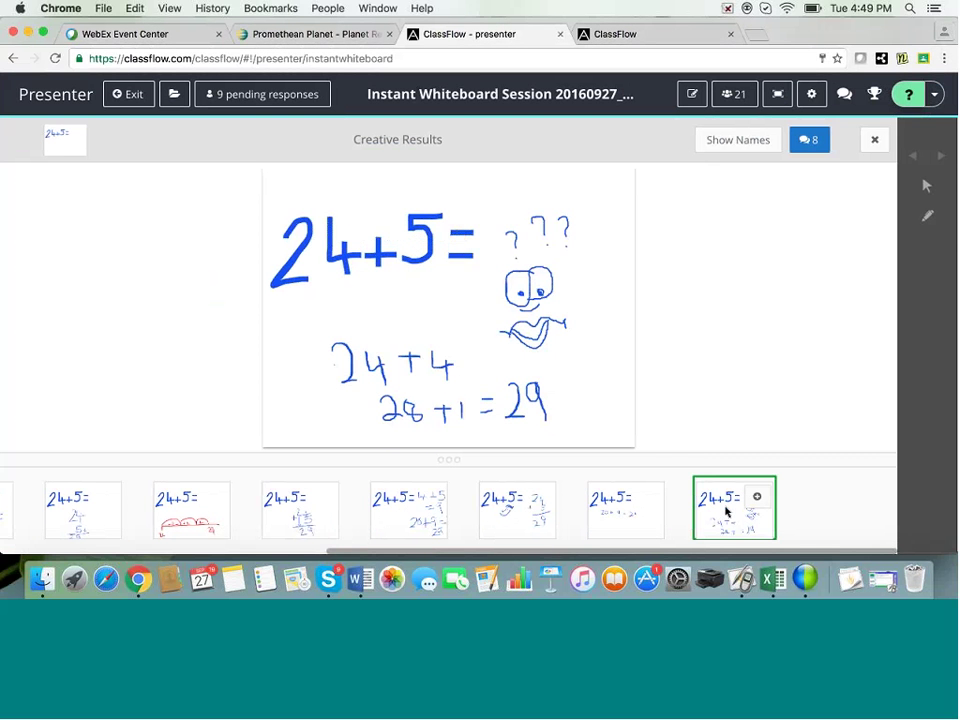
left_click(646, 524)
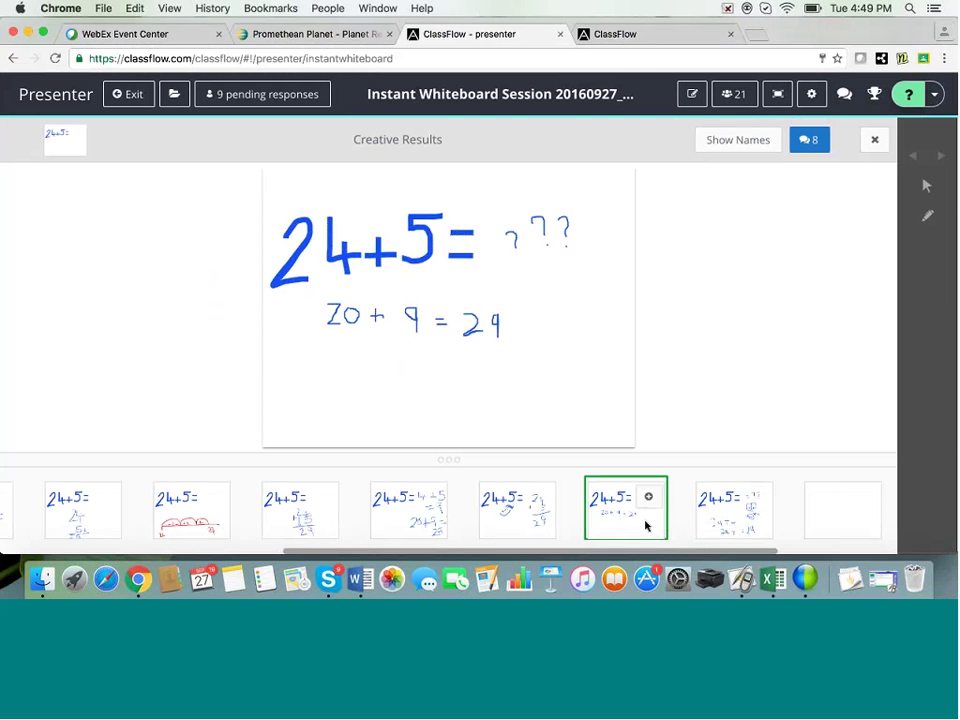
Reveal student names and add the '4+5=9, 20+9=29' split response as a lesson card
left_click(735, 142)
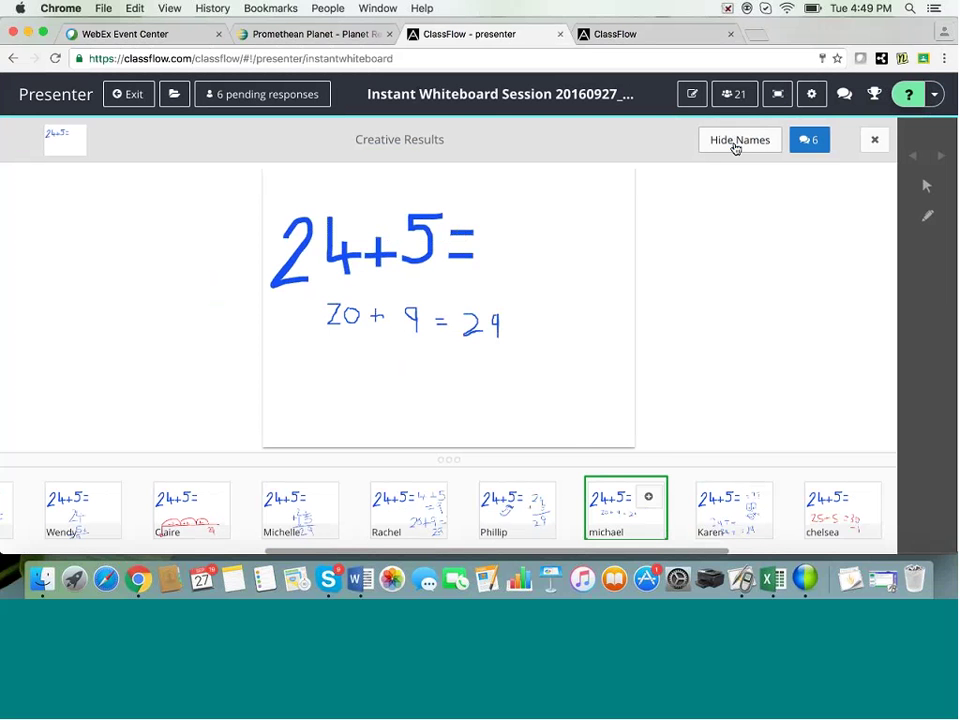
left_click(410, 512)
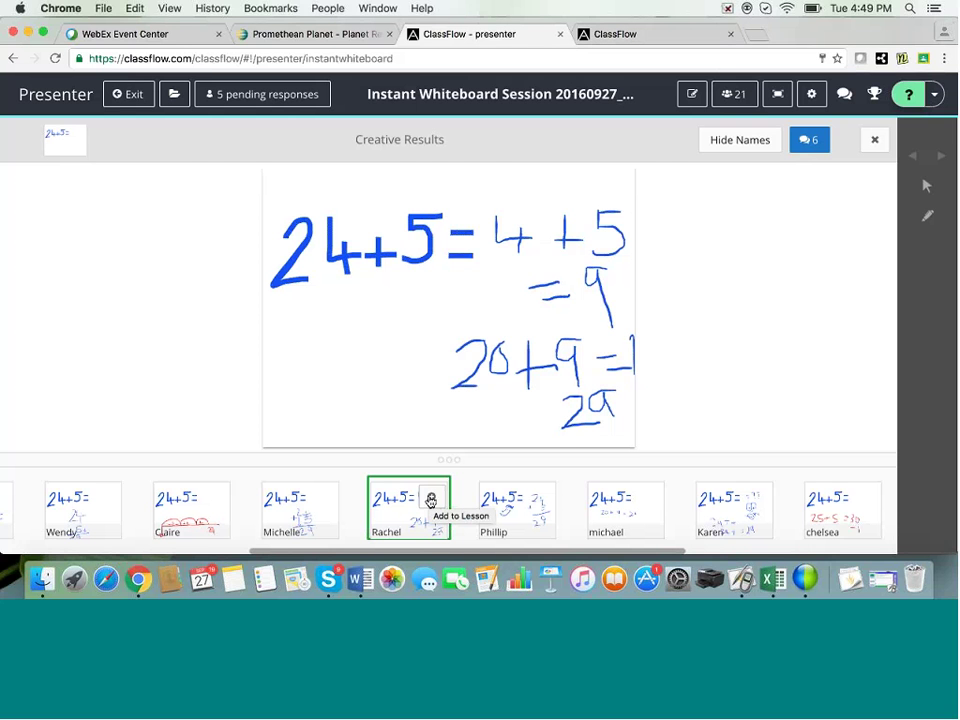
left_click(431, 500)
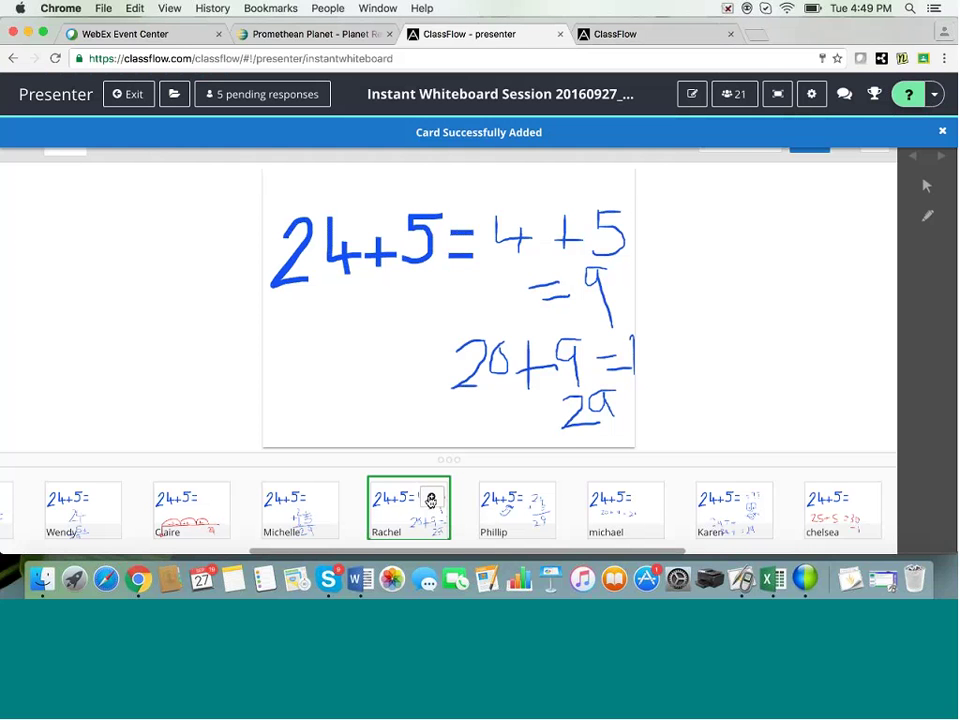
Add the tally-circles and red '24 +' counting-fingers hand responses as lesson cards
scroll(274, 510, "left", 8)
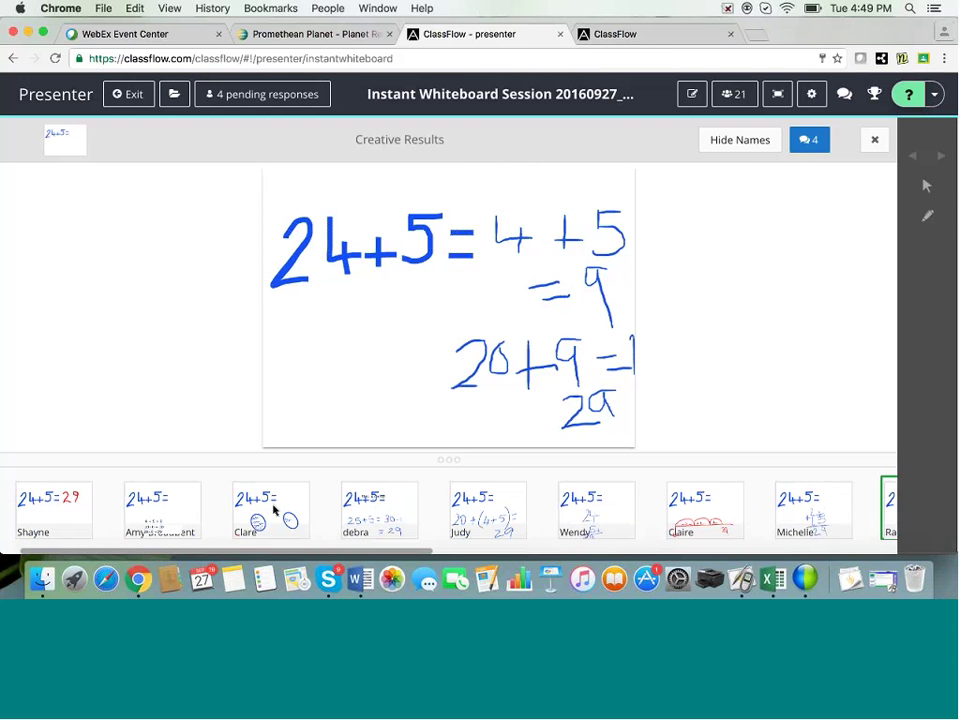
left_click(274, 510)
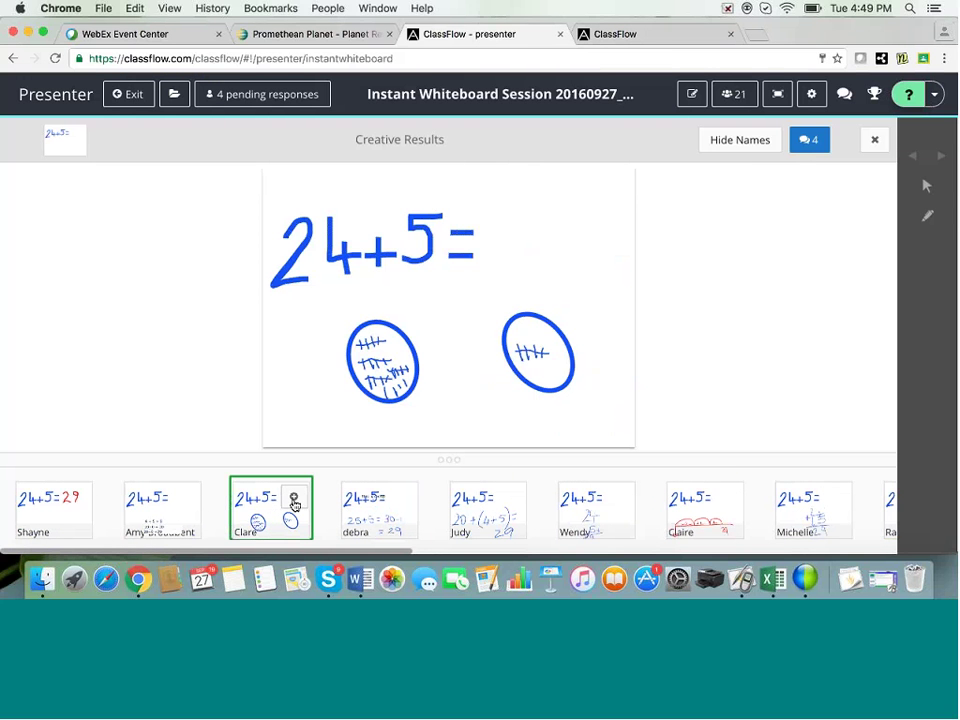
left_click(294, 503)
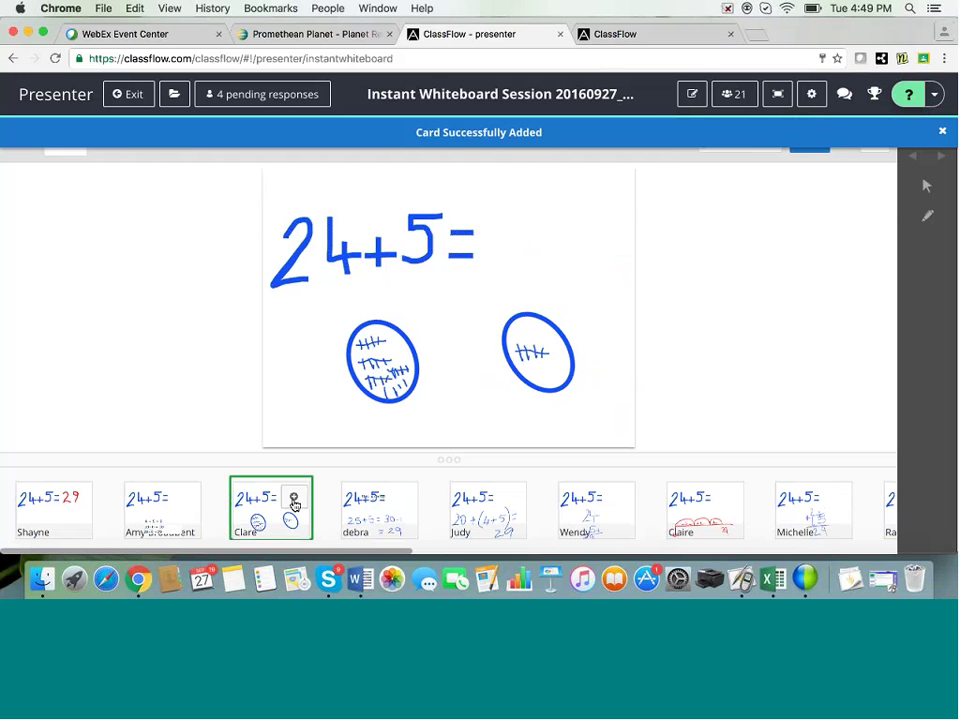
scroll(184, 503, "right", 10)
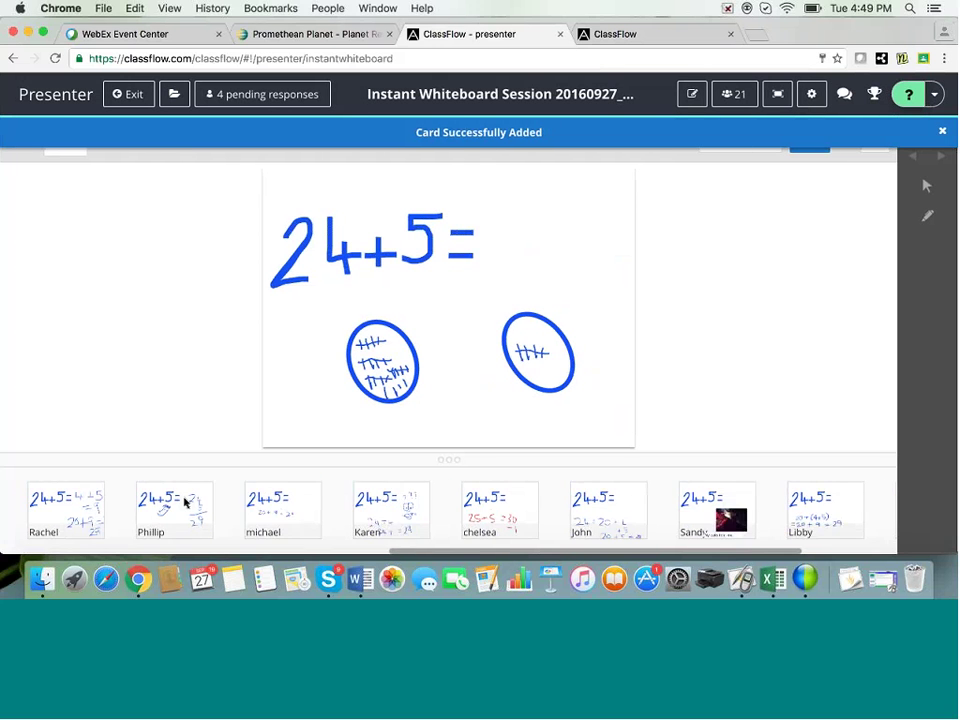
scroll(184, 503, "right", 3)
scroll(184, 503, "right", 3)
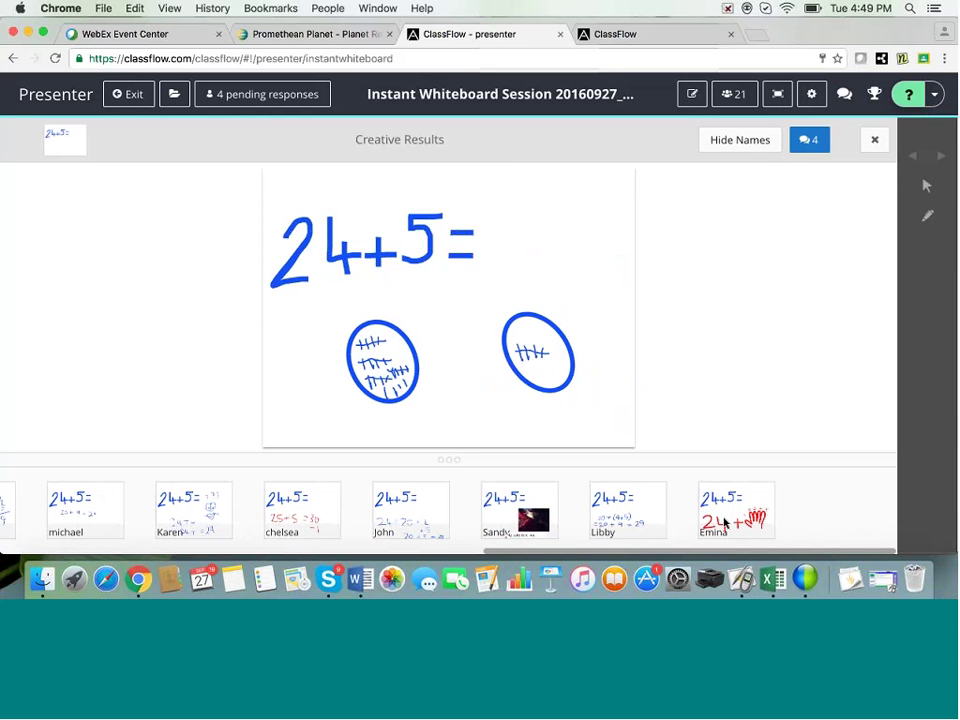
left_click(737, 515)
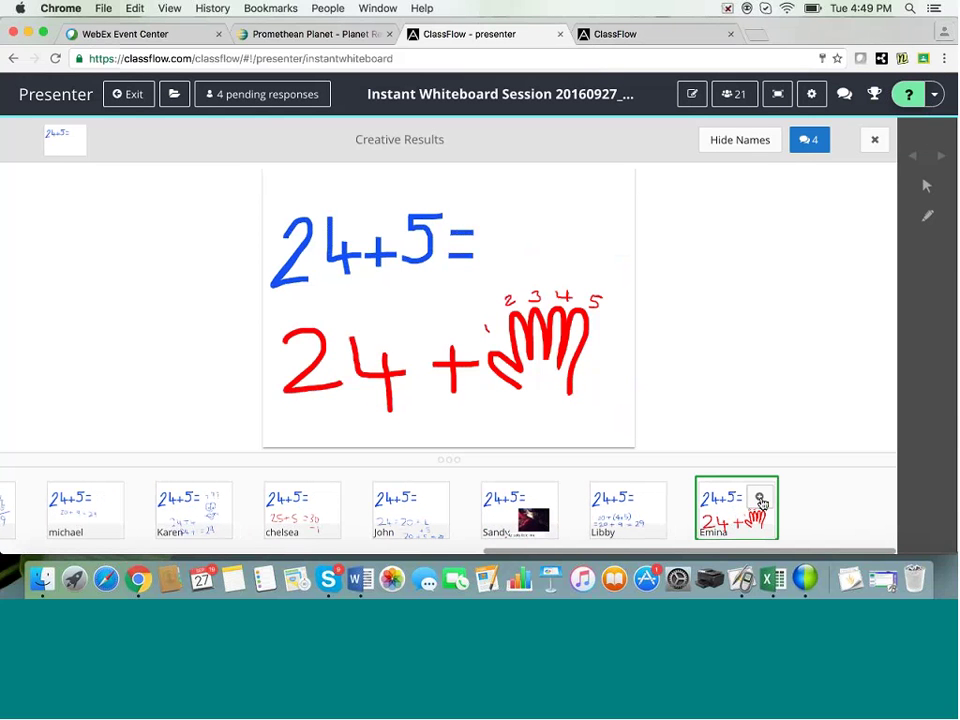
left_click(760, 498)
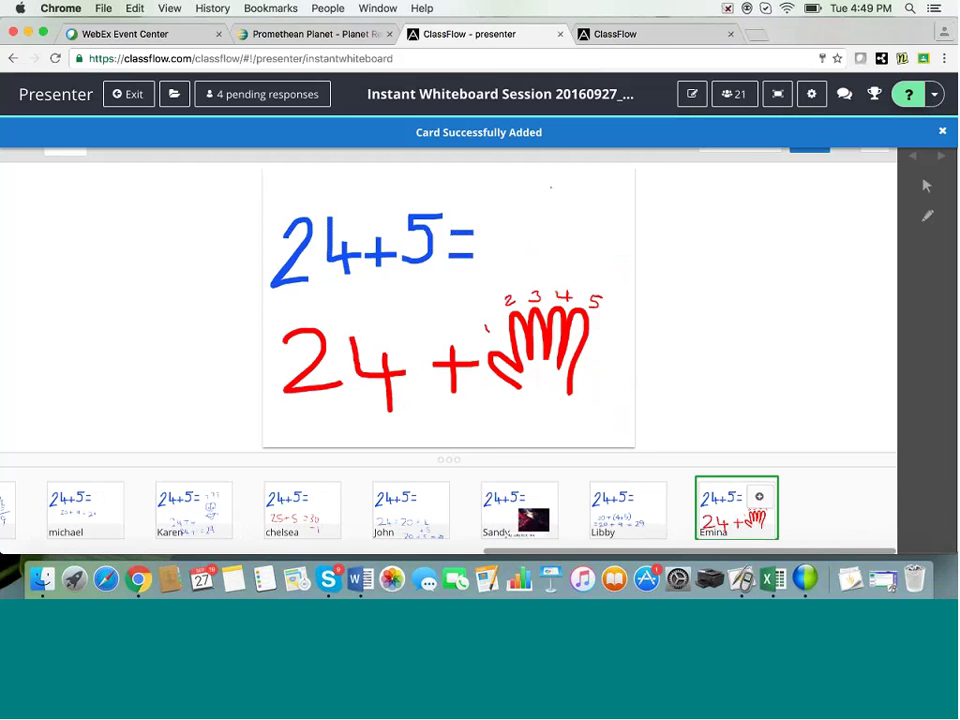
scroll(336, 533, "left", 10)
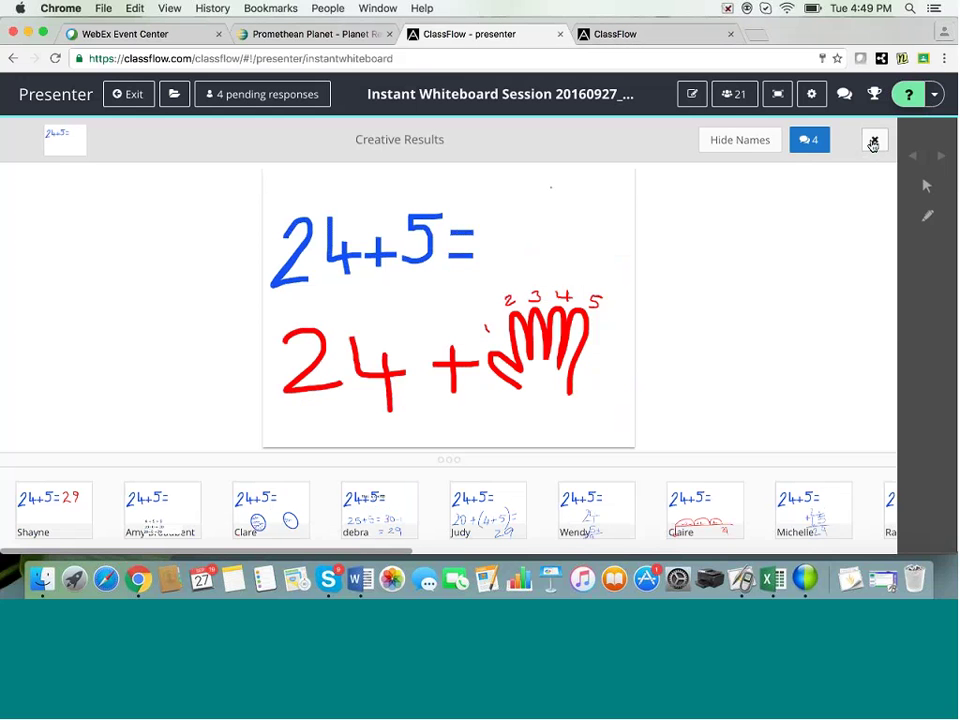
Close Creative Results and bring up card 2, the '24 +' counting-fingers drawing, from the page sidebar
left_click(873, 144)
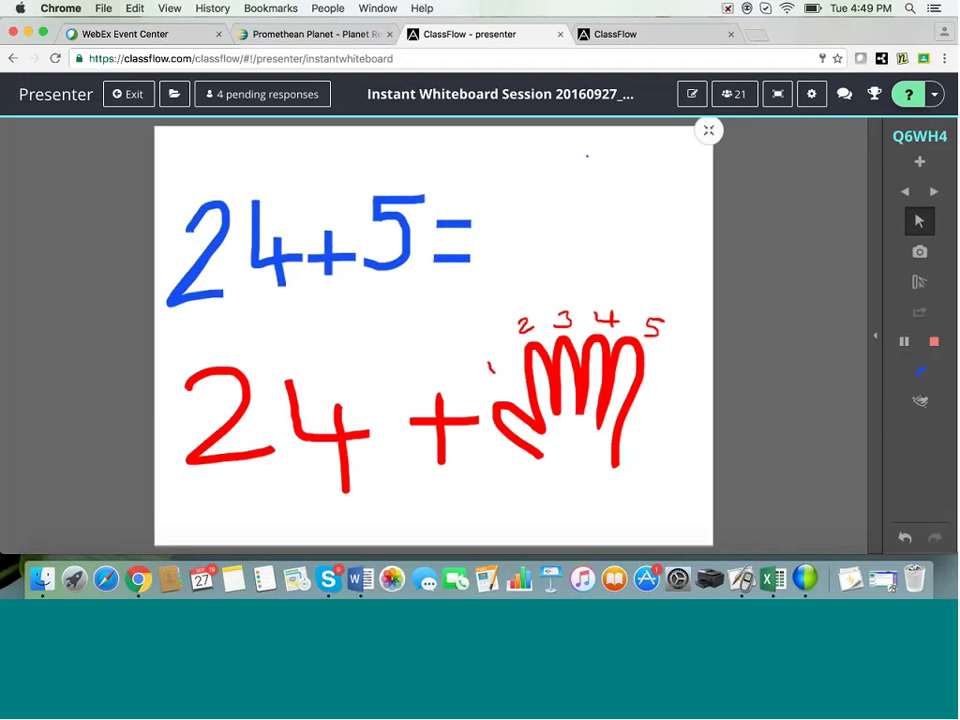
left_click(875, 336)
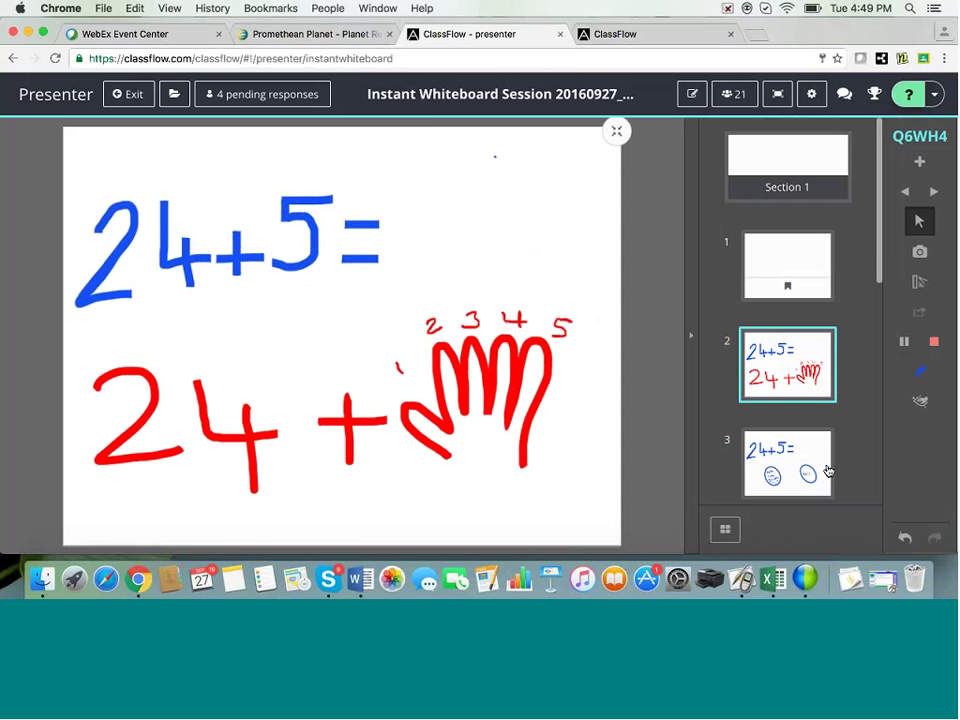
scroll(828, 385, "down", 5)
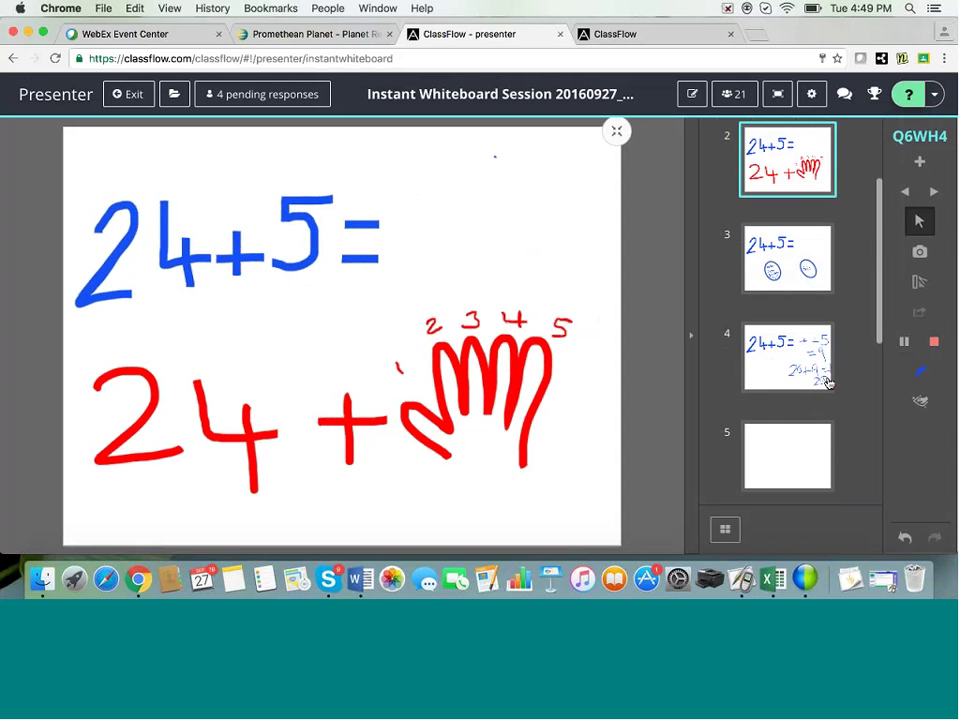
key("Right")
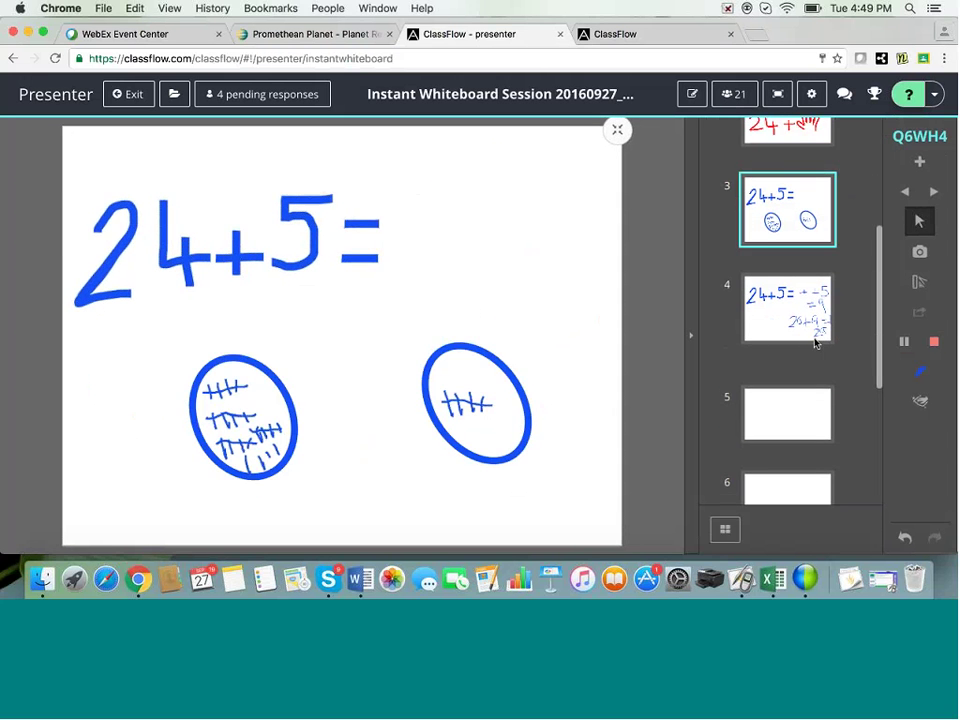
scroll(820, 330, "up", 5)
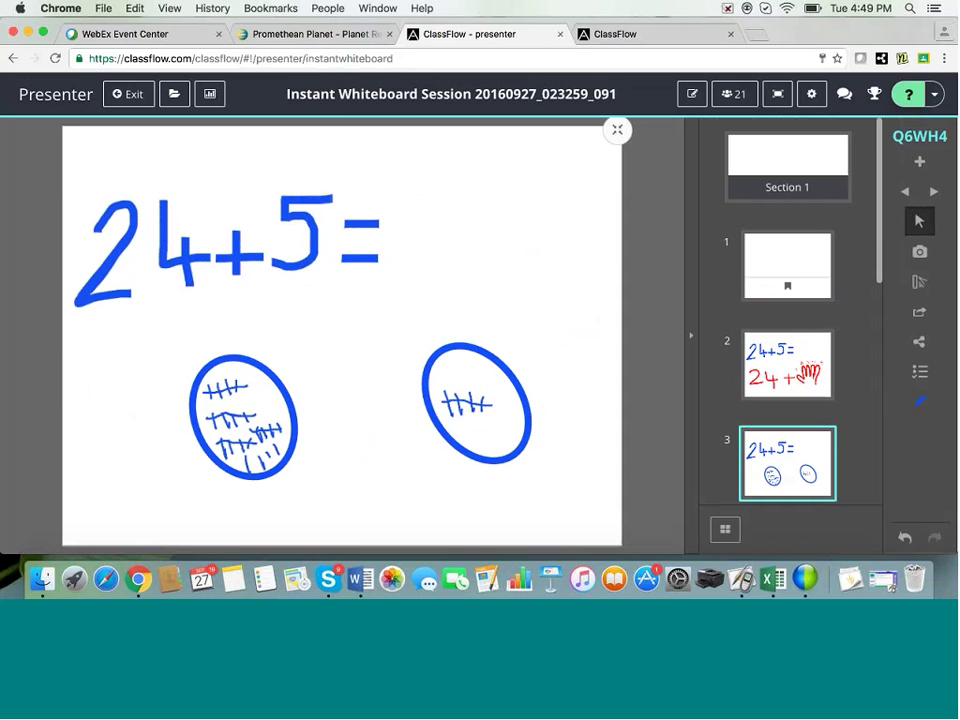
left_click(777, 157)
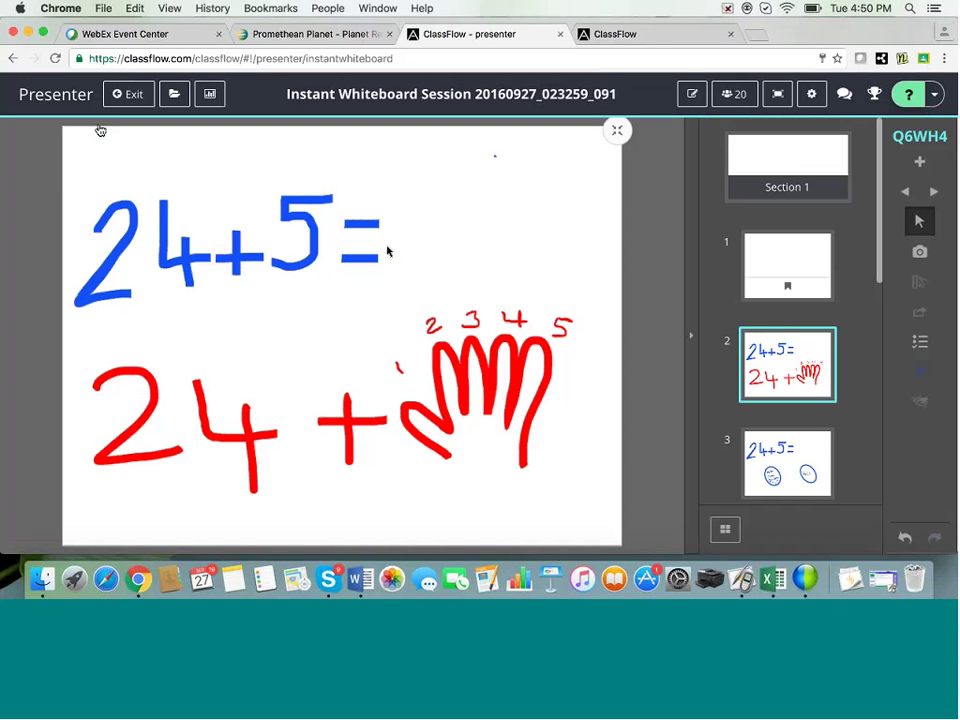
Float the hand page as a card at upper left and place the tally-circle card beside it
left_click(615, 132)
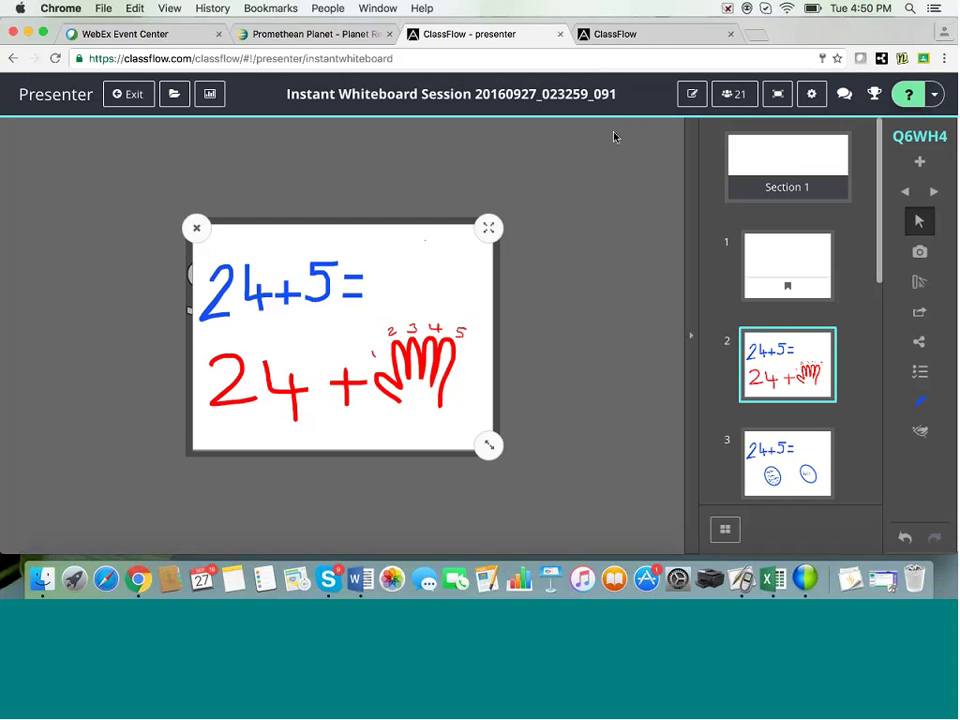
left_click_drag(478, 272, 324, 193)
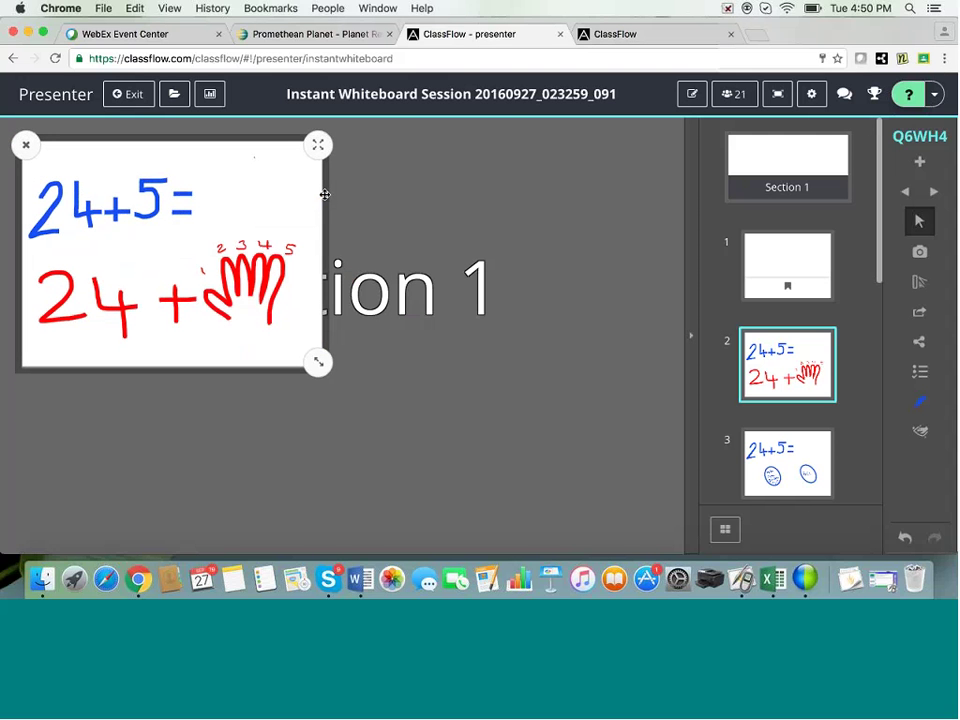
left_click_drag(787, 463, 481, 221)
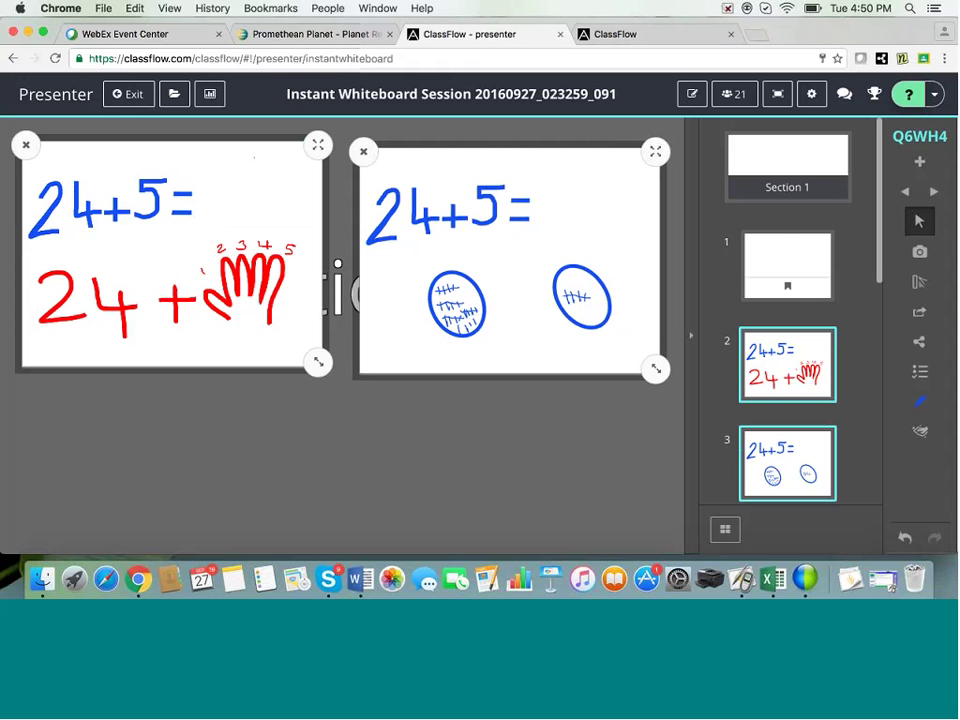
Enlarge the hand card, return to side by side, close both cards, then reopen the hand card
scroll(787, 380, "down", 2)
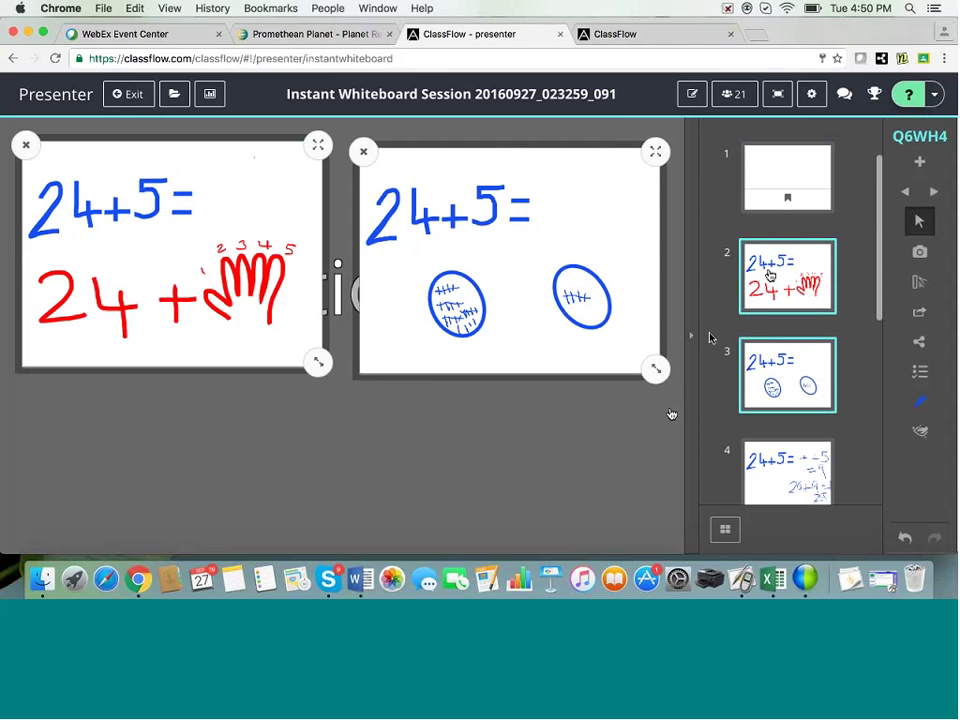
left_click(318, 146)
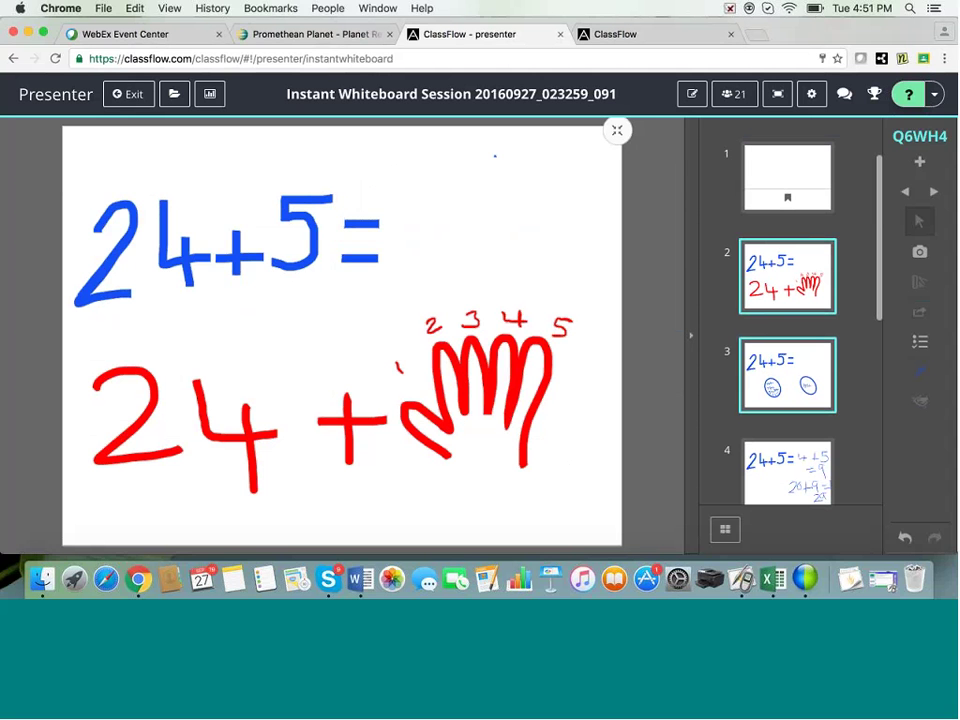
left_click(617, 130)
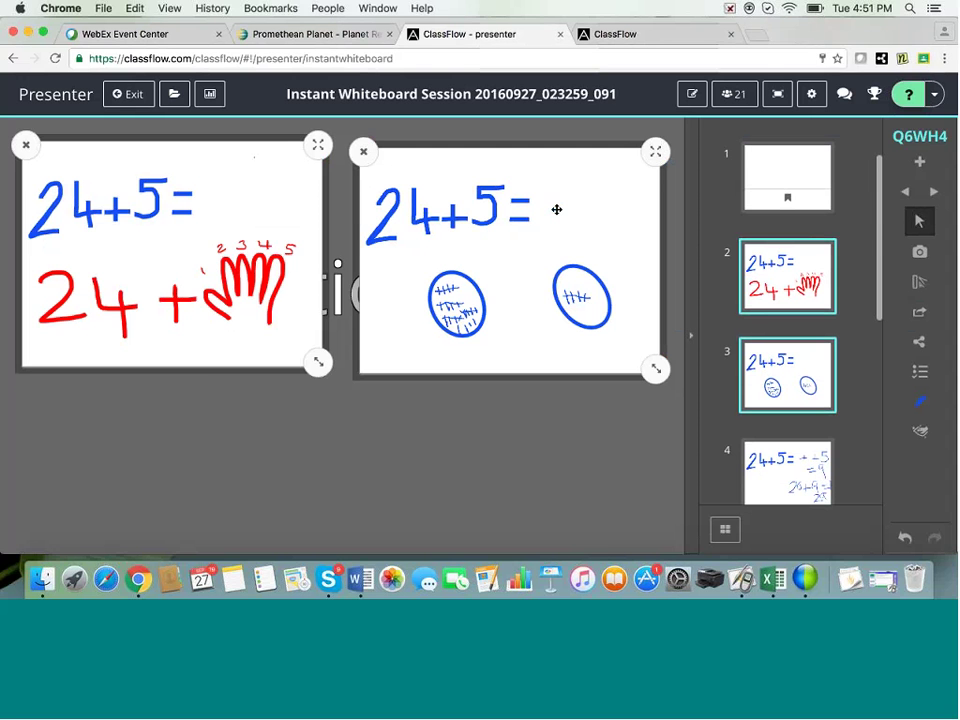
left_click(27, 145)
left_click(363, 152)
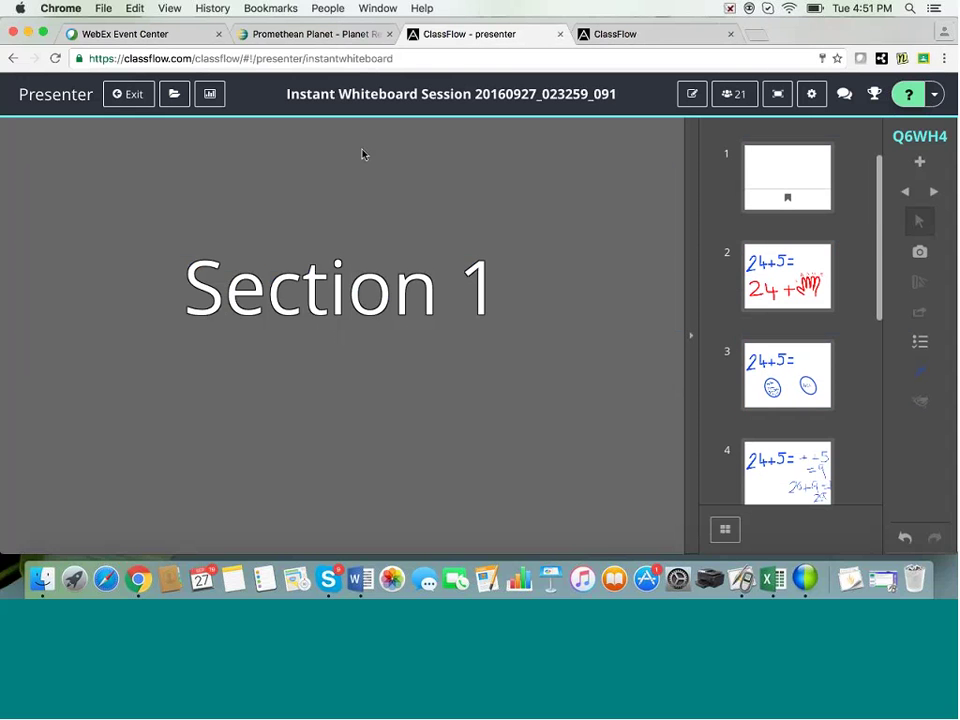
left_click(797, 280)
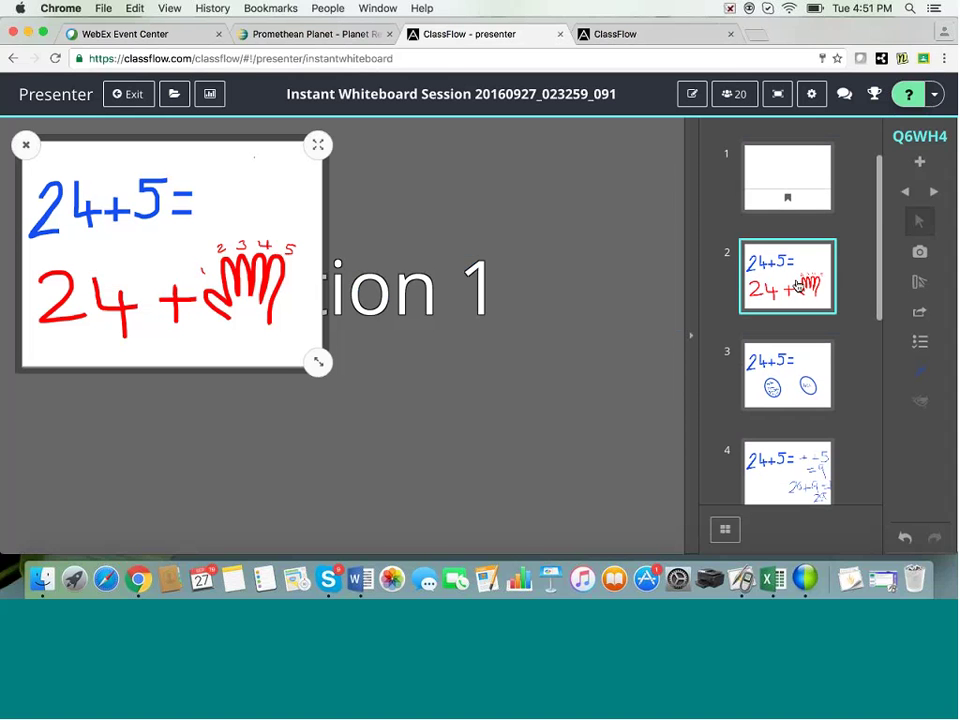
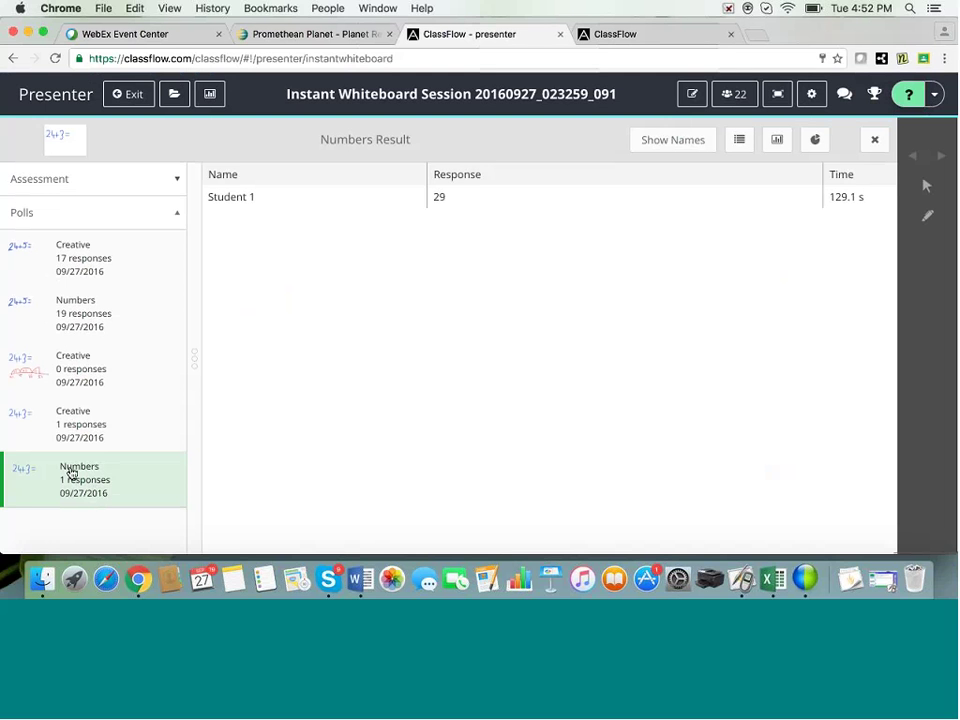
Review the 19-response Numbers and 17-response Creative poll results, then exit Presenter
left_click(86, 306)
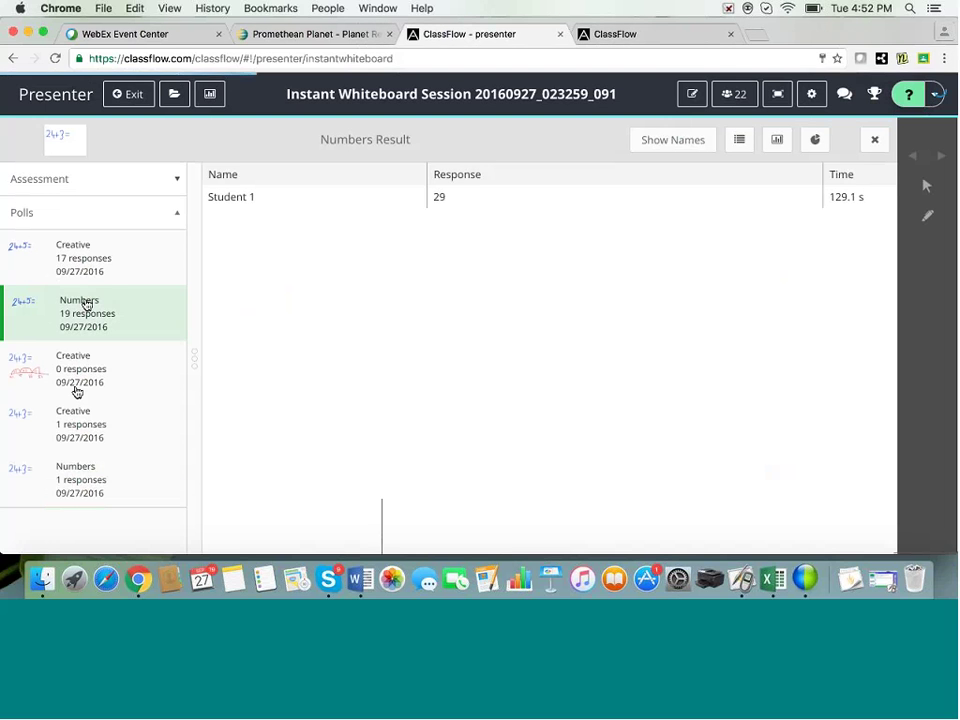
scroll(325, 370, "down", 2)
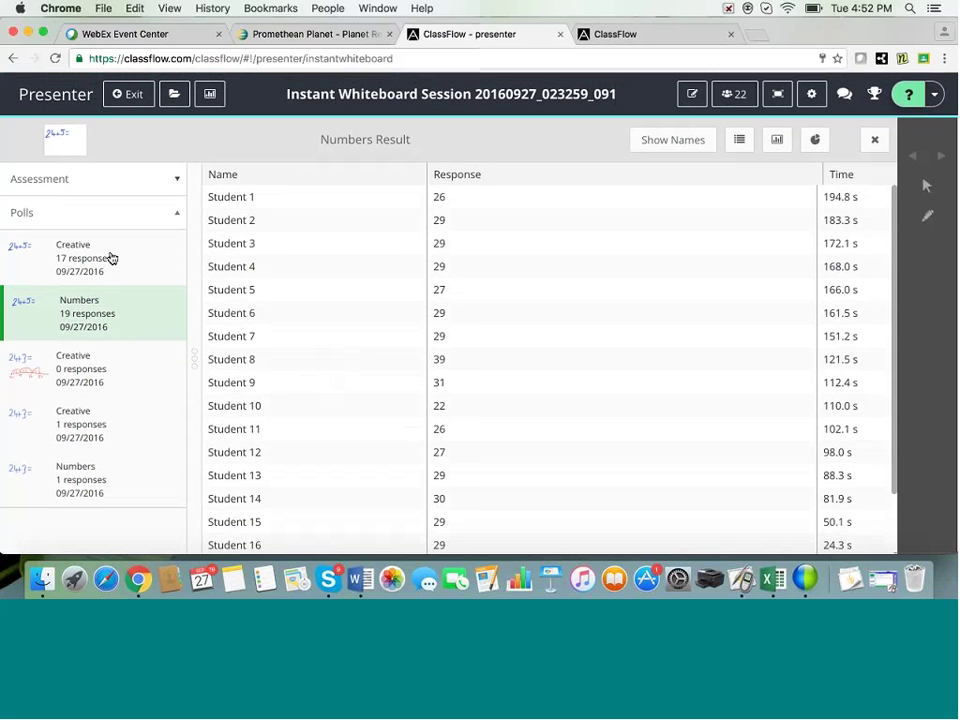
left_click(112, 259)
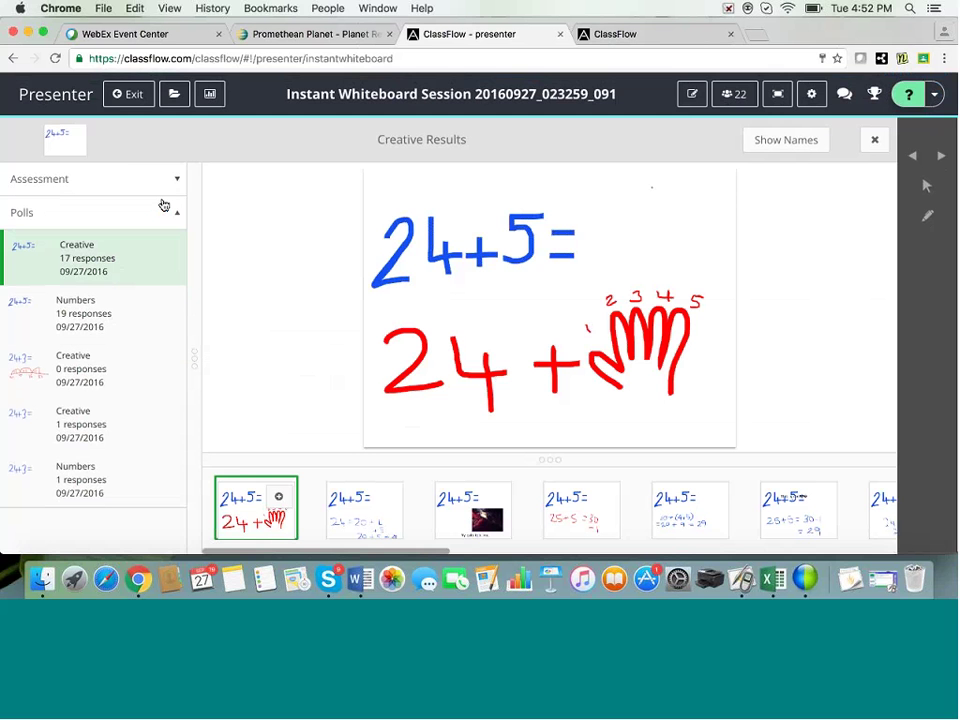
left_click(136, 95)
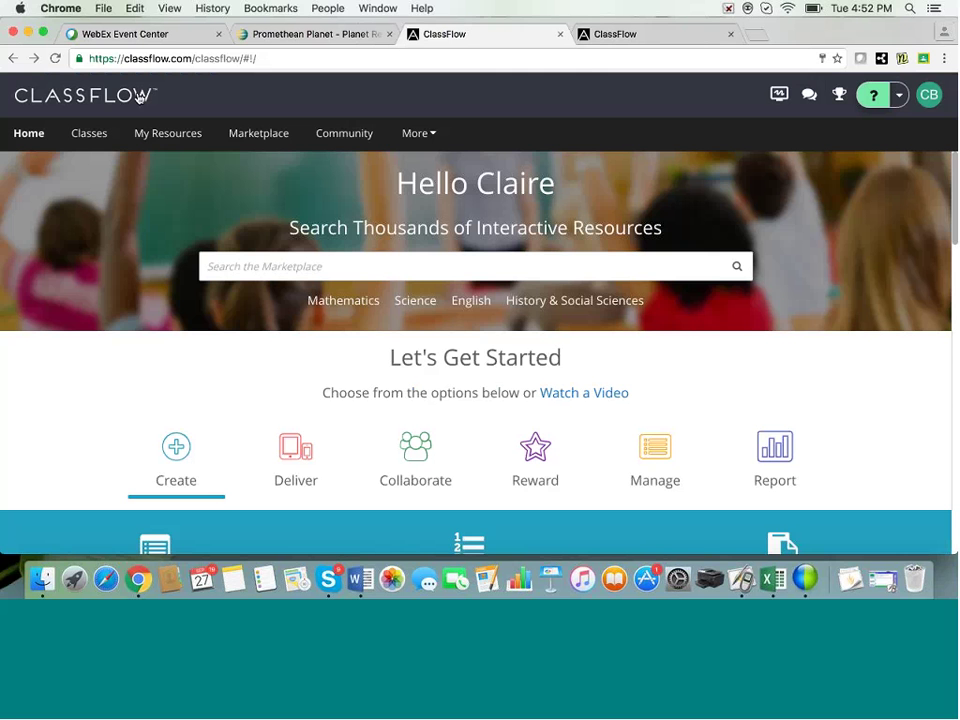
Create a new Lesson from My Resources via the New menu
left_click(164, 136)
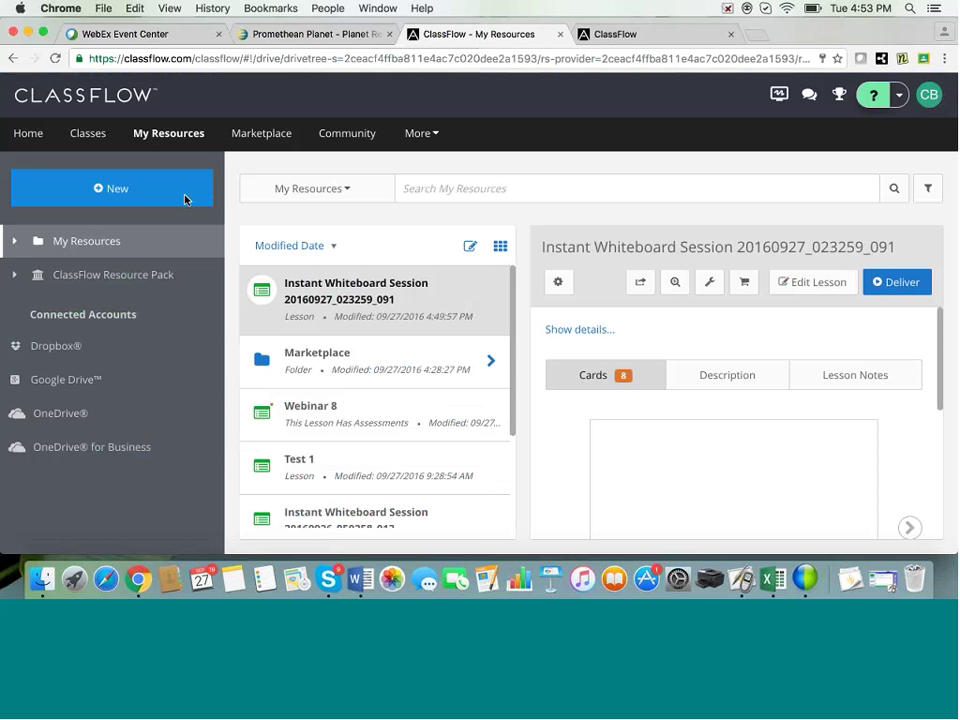
left_click(115, 196)
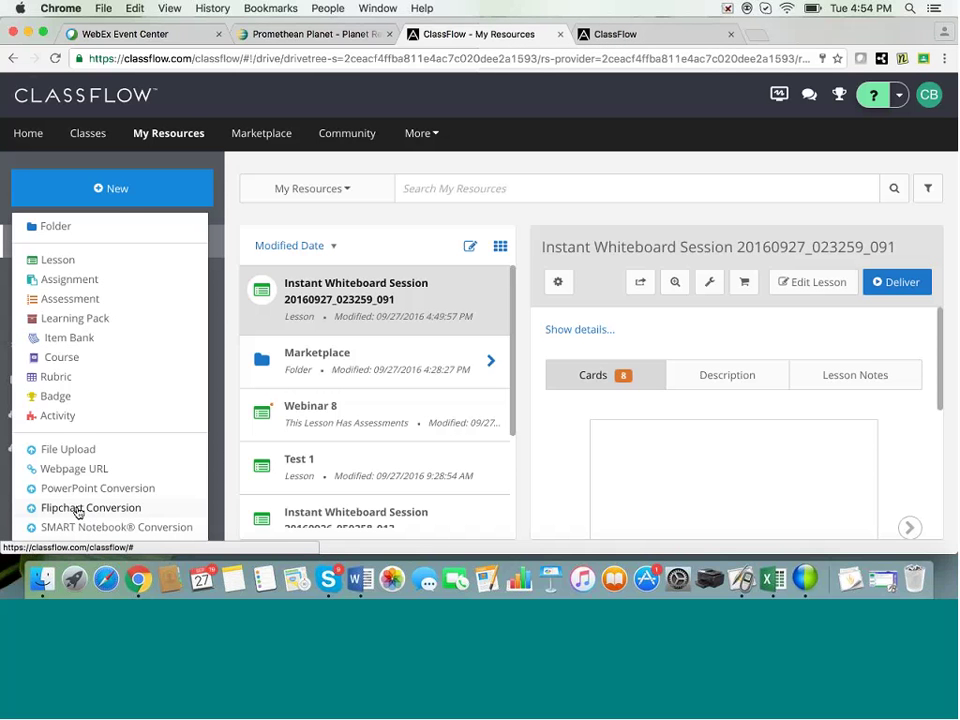
left_click(78, 513)
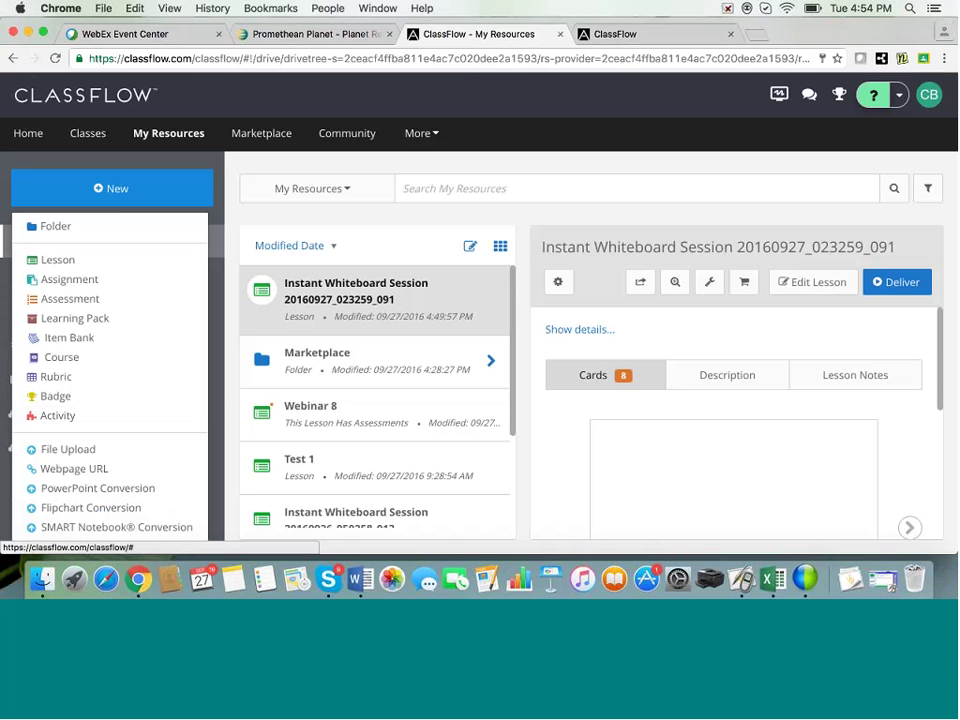
left_click(62, 263)
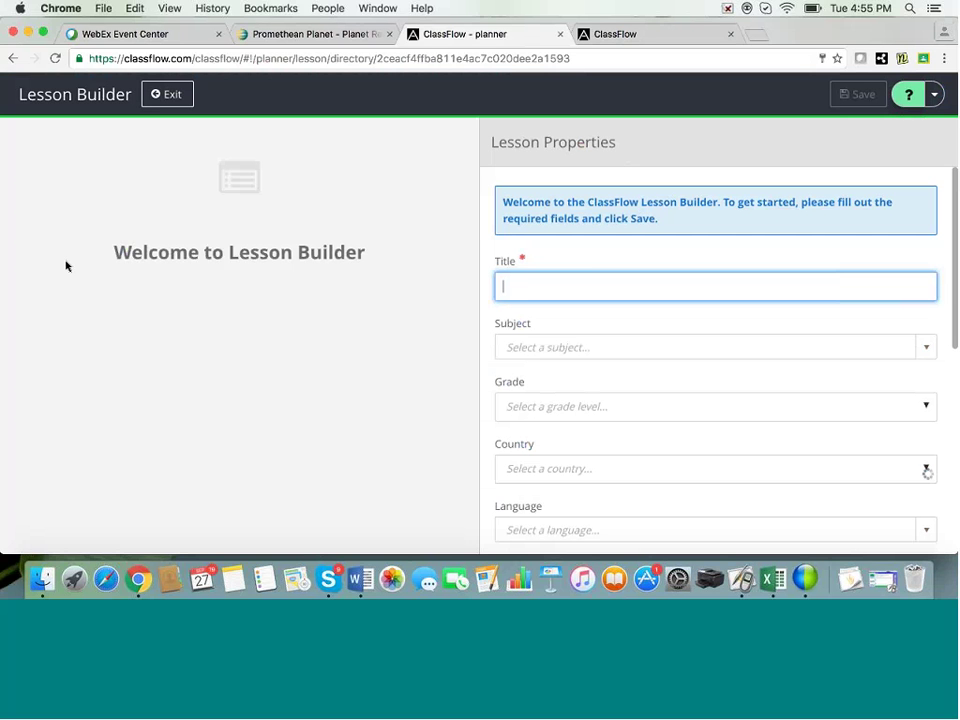
Title the new lesson 'Webinar 8' and save it
type("Webinar ")
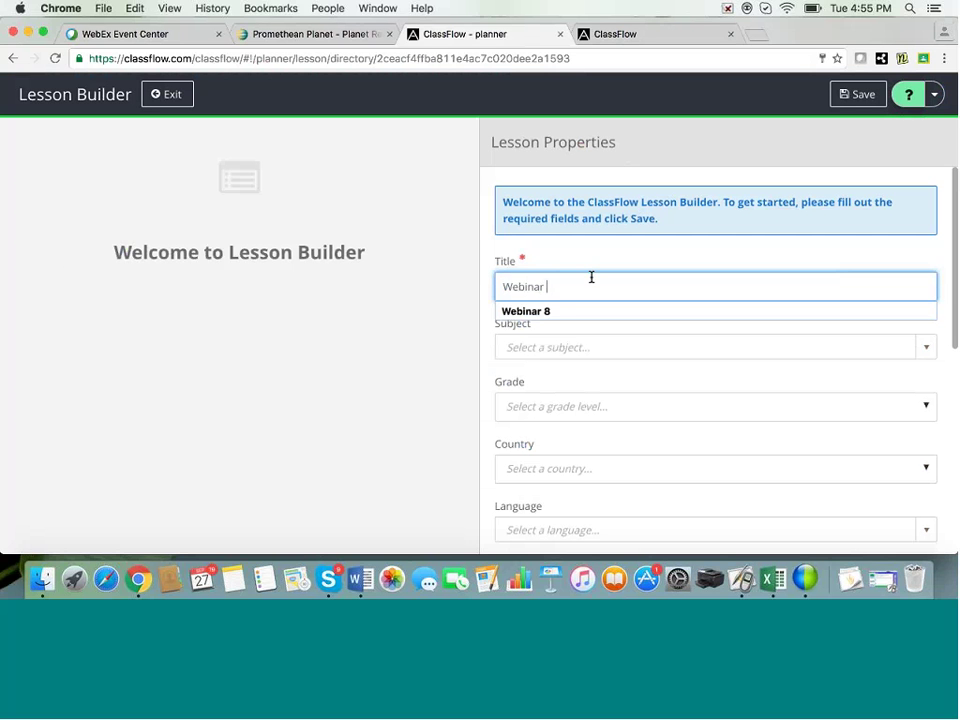
type("8")
scroll(540, 493, "down", 4)
scroll(540, 492, "down", 5)
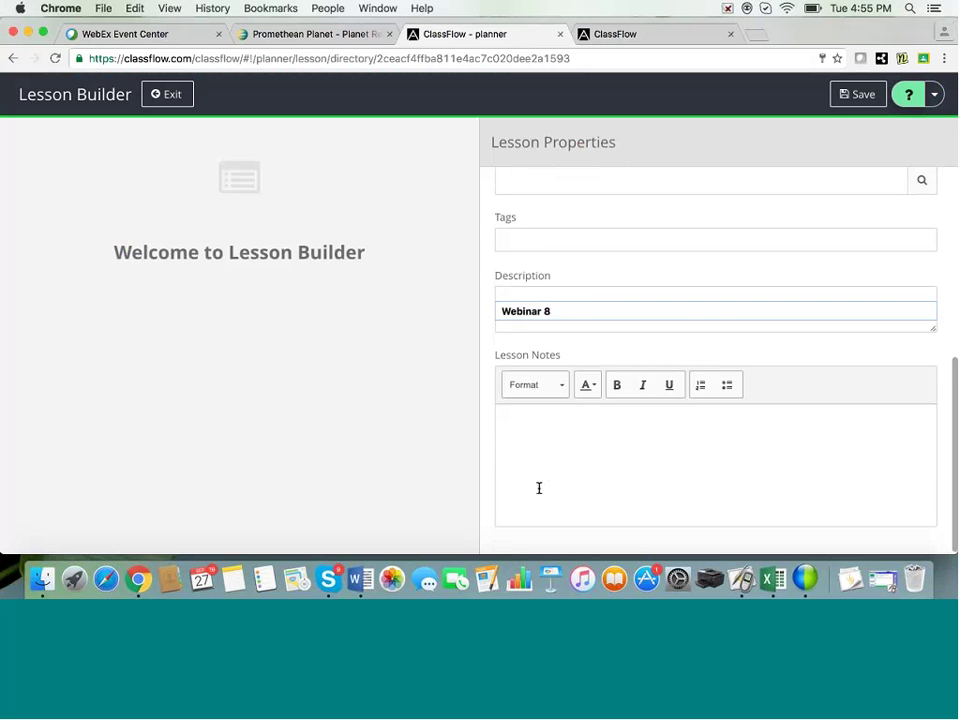
scroll(539, 490, "up", 6)
scroll(539, 490, "up", 4)
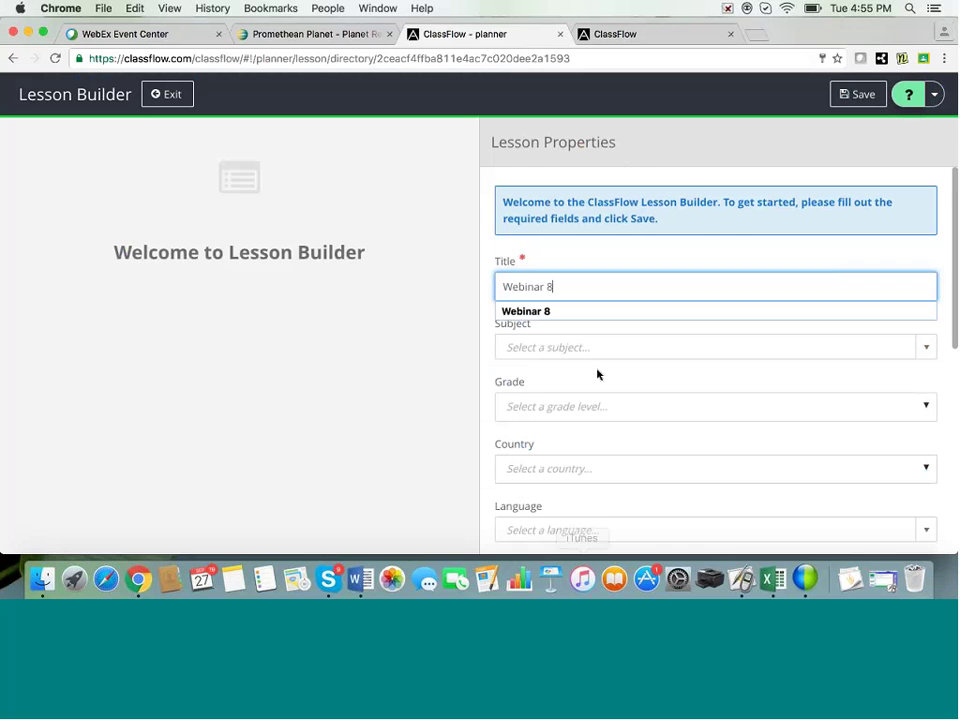
left_click(842, 100)
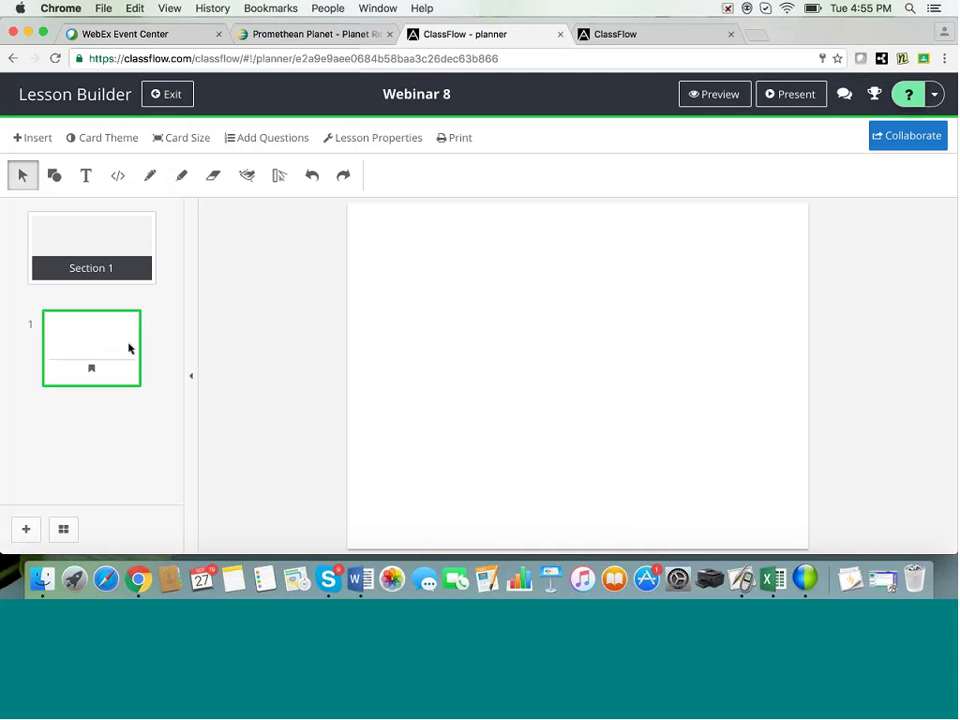
Add a second card and give Section 1 the drop water background image
mouse_move(28, 527)
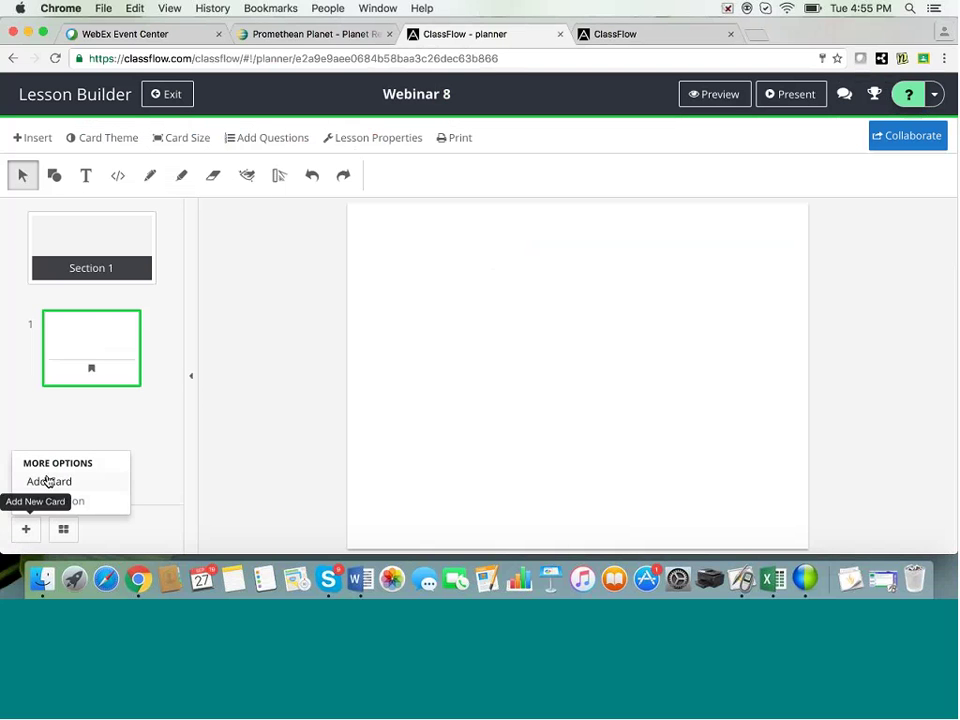
left_click(47, 482)
mouse_move(28, 532)
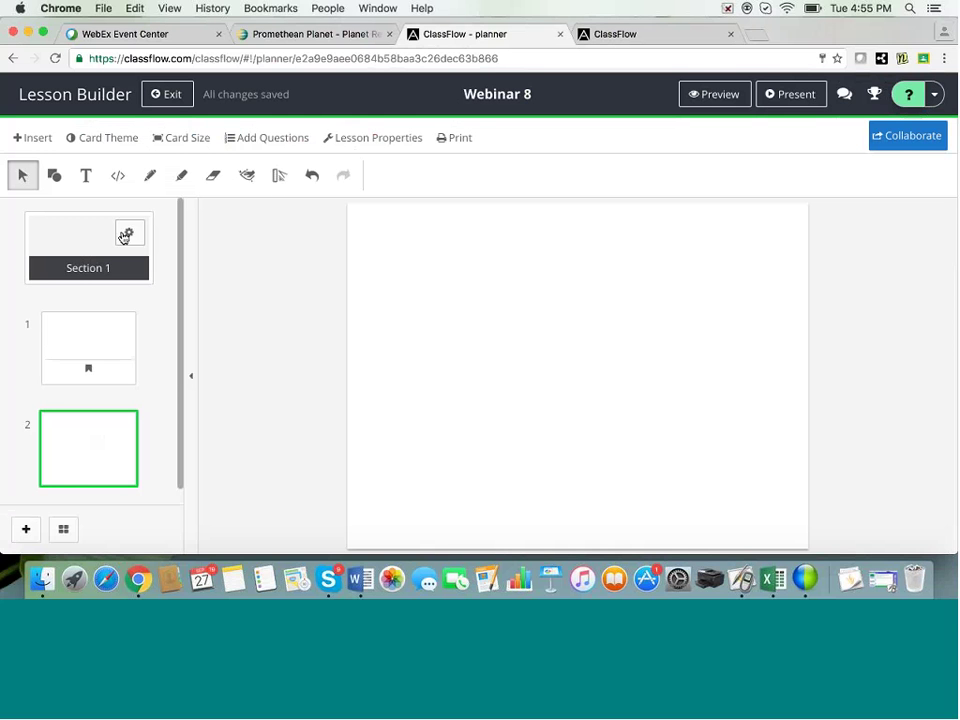
left_click(125, 235)
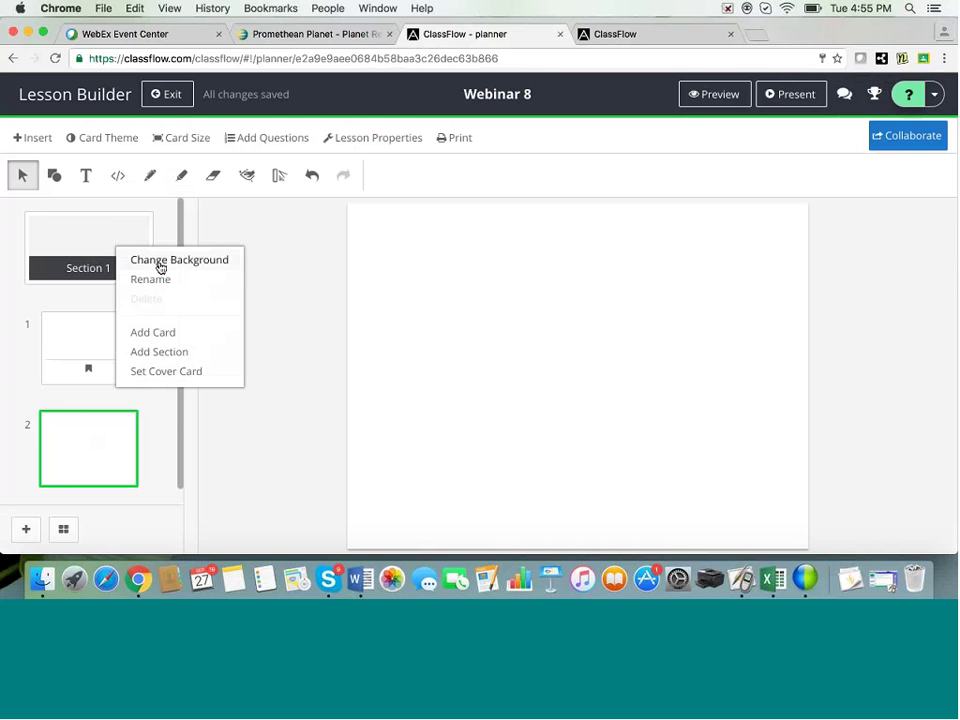
left_click(159, 262)
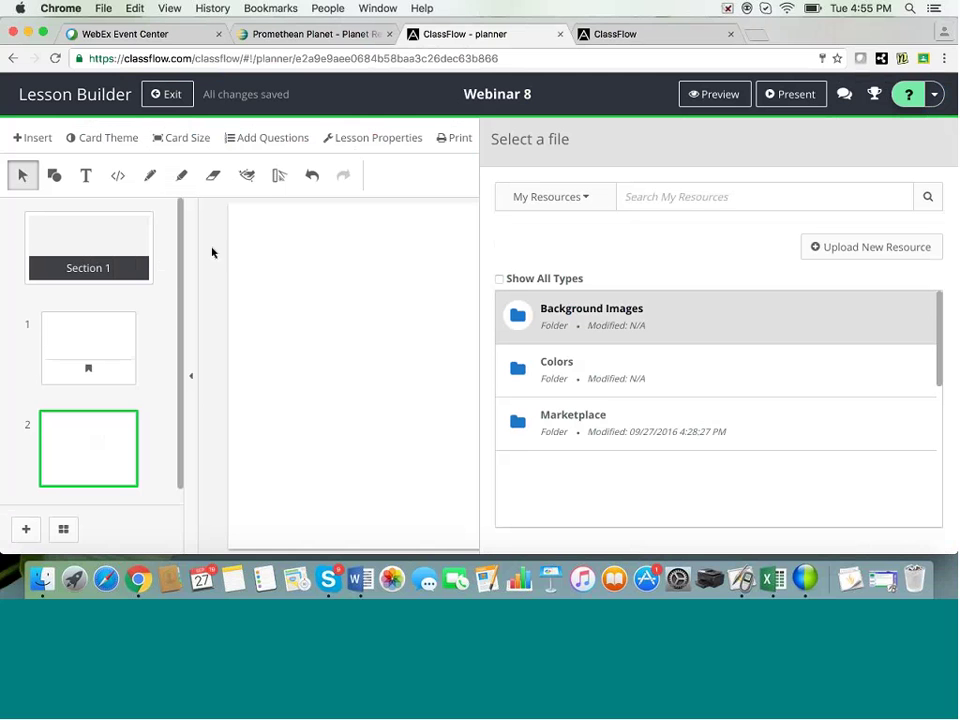
left_click(636, 325)
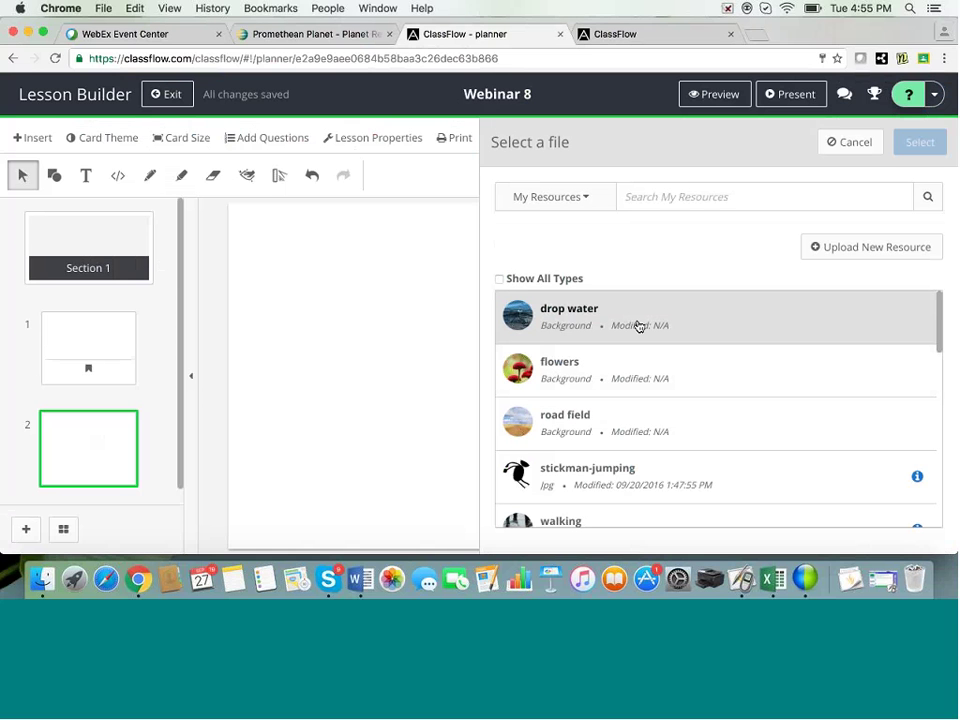
left_click(638, 326)
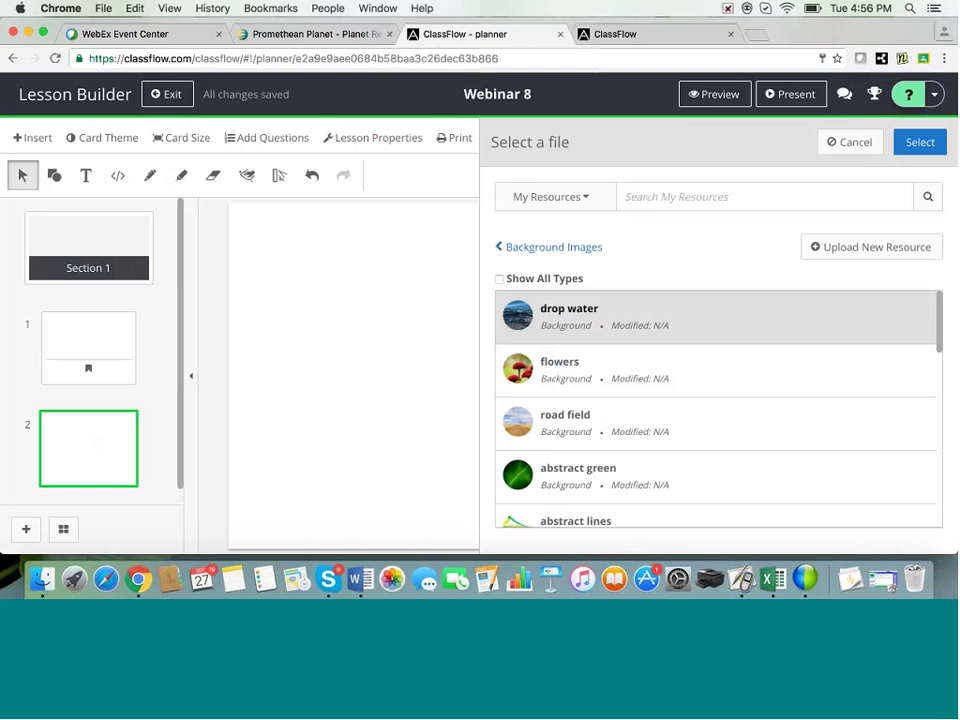
left_click(920, 142)
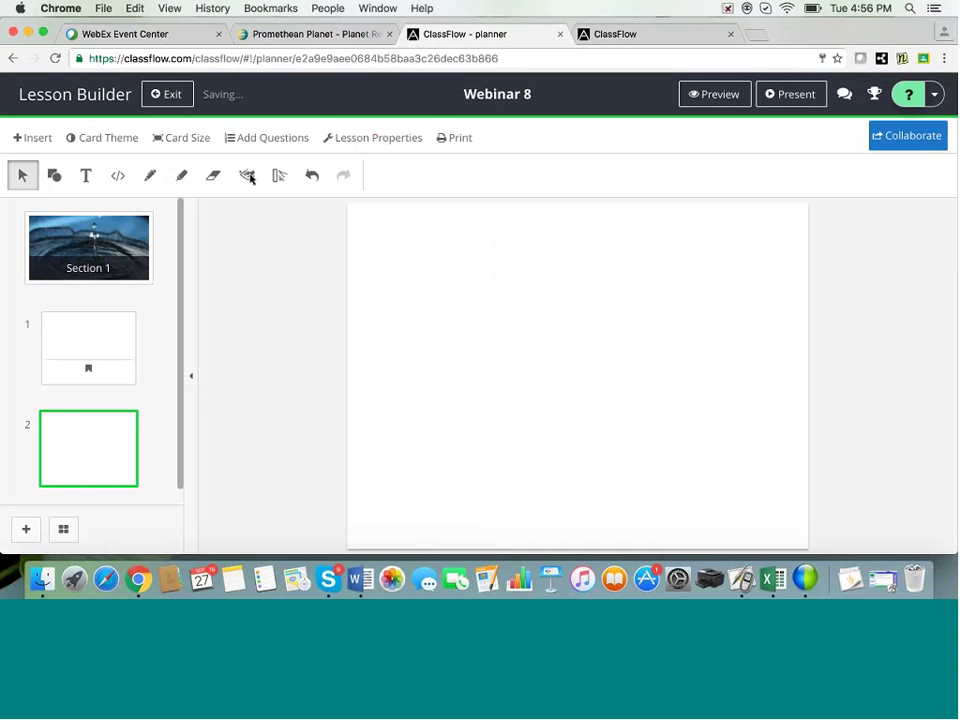
Rename Section 1 to 'Grammar T4 wk 2'
left_click(128, 232)
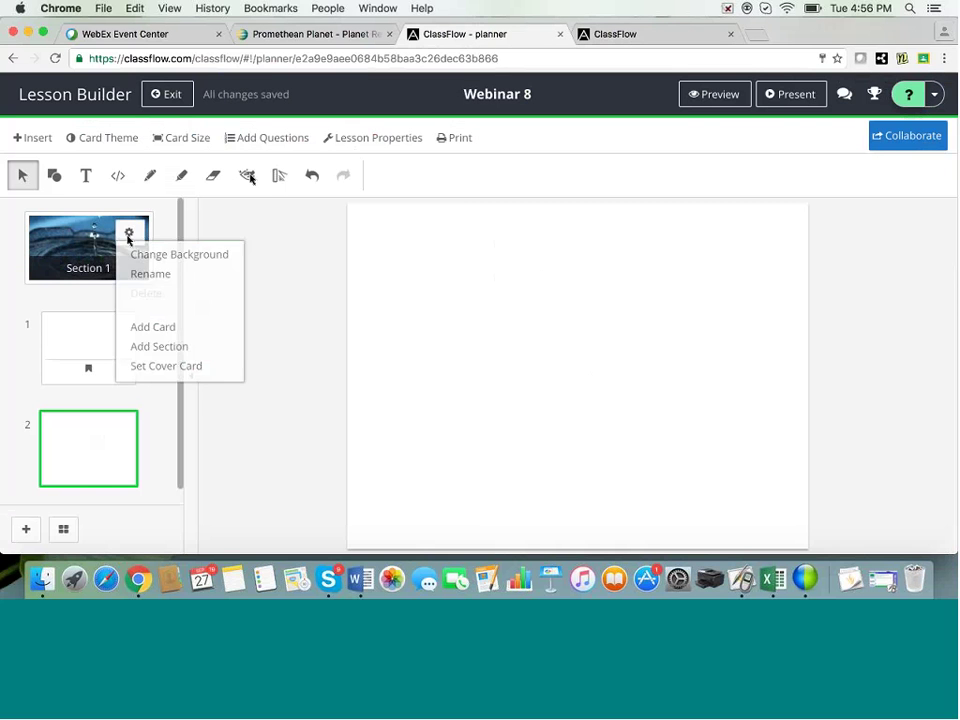
left_click(144, 279)
key("BackSpace")
key("BackSpace")
key("BackSpace")
key("BackSpace")
key("BackSpace")
key("BackSpace")
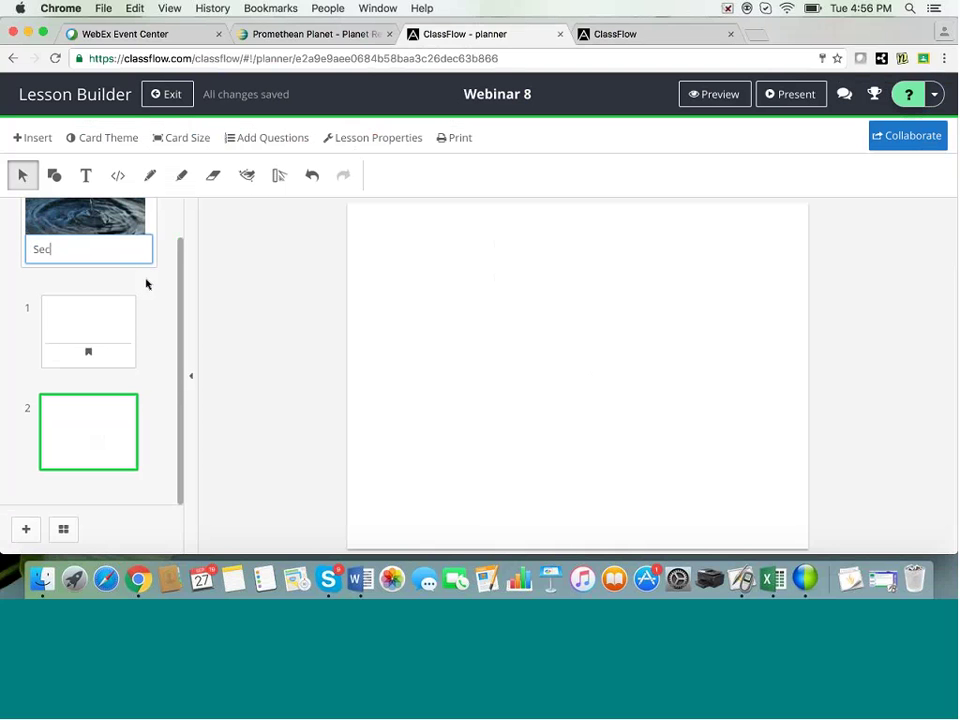
key("BackSpace")
key("BackSpace")
key("BackSpace")
type("Grammar T4 wk 2")
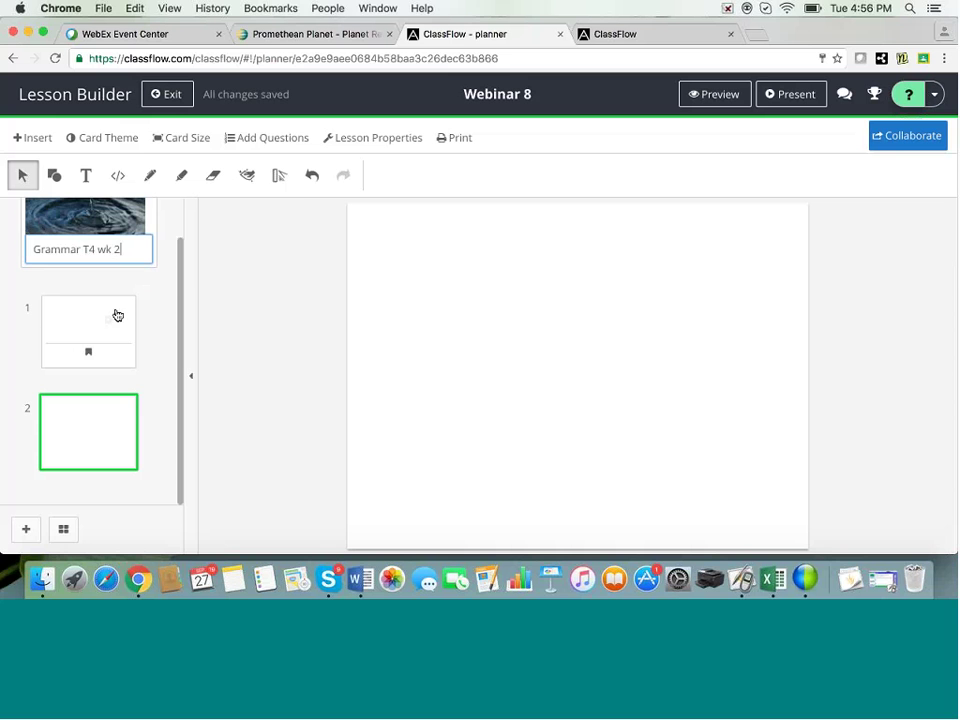
Commit the 'Grammar T4 wk 2' section name and close the card options menu
left_click(111, 320)
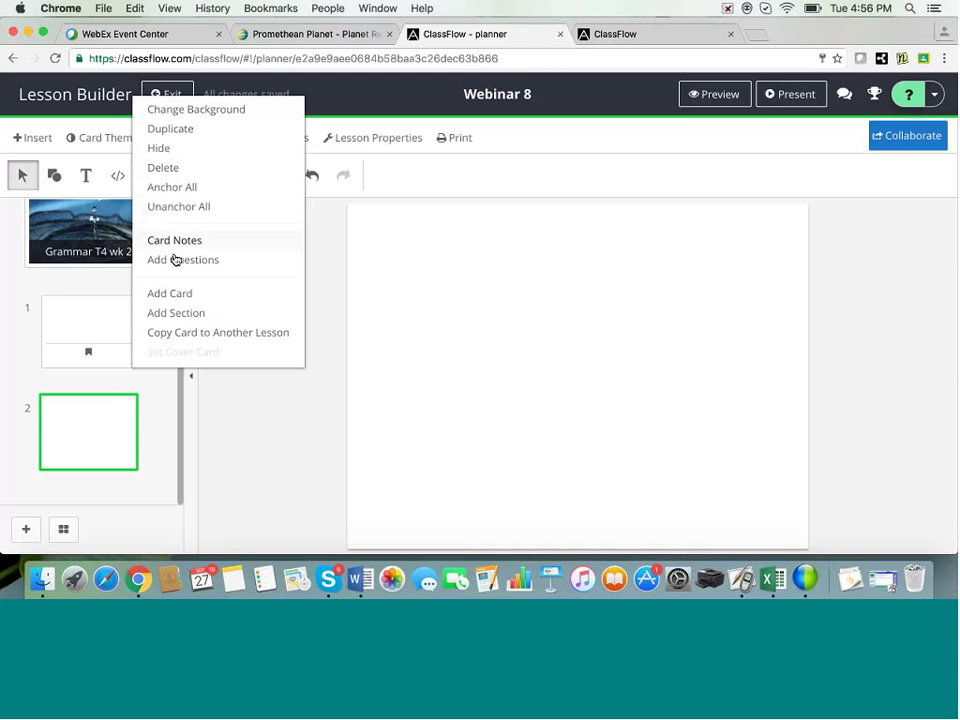
left_click(243, 419)
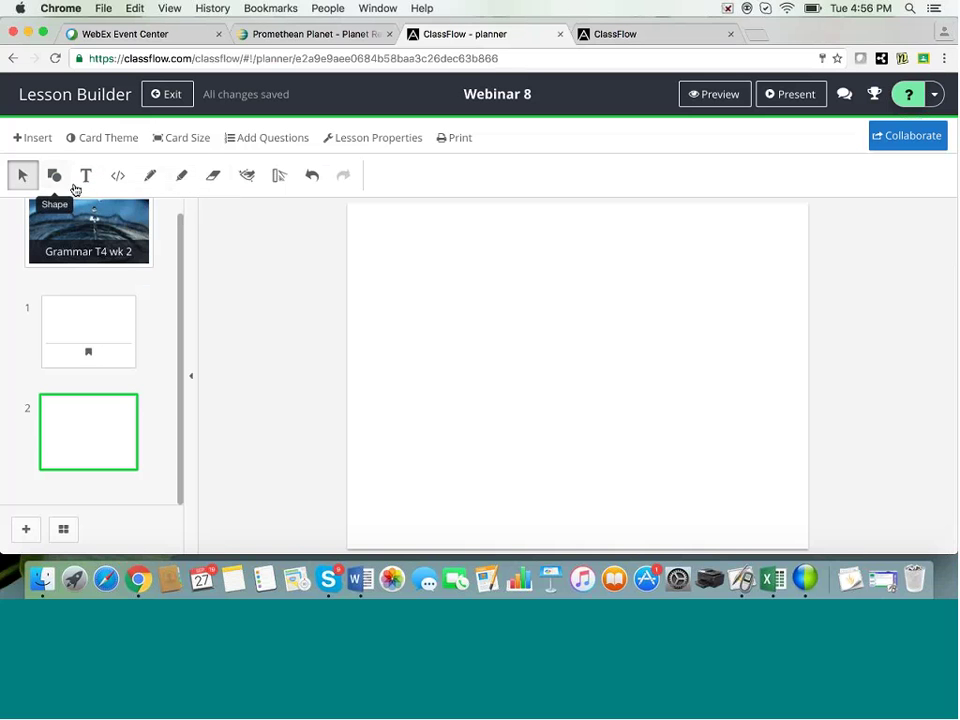
Place a text box on card 2 using Century Gothic at size 40
left_click(85, 180)
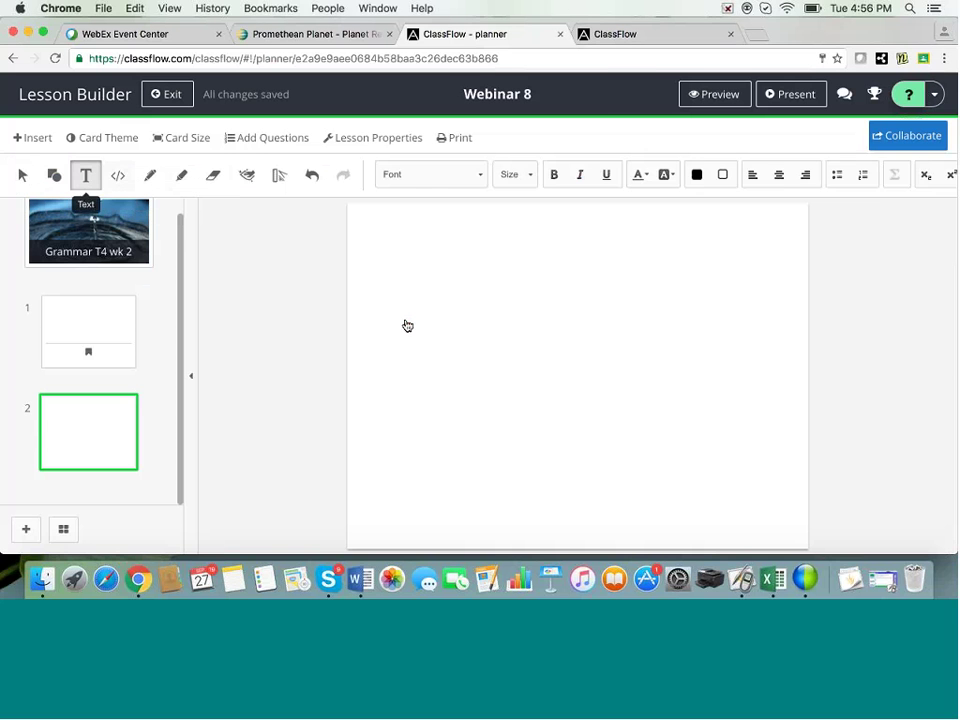
key("Escape")
left_click(412, 326)
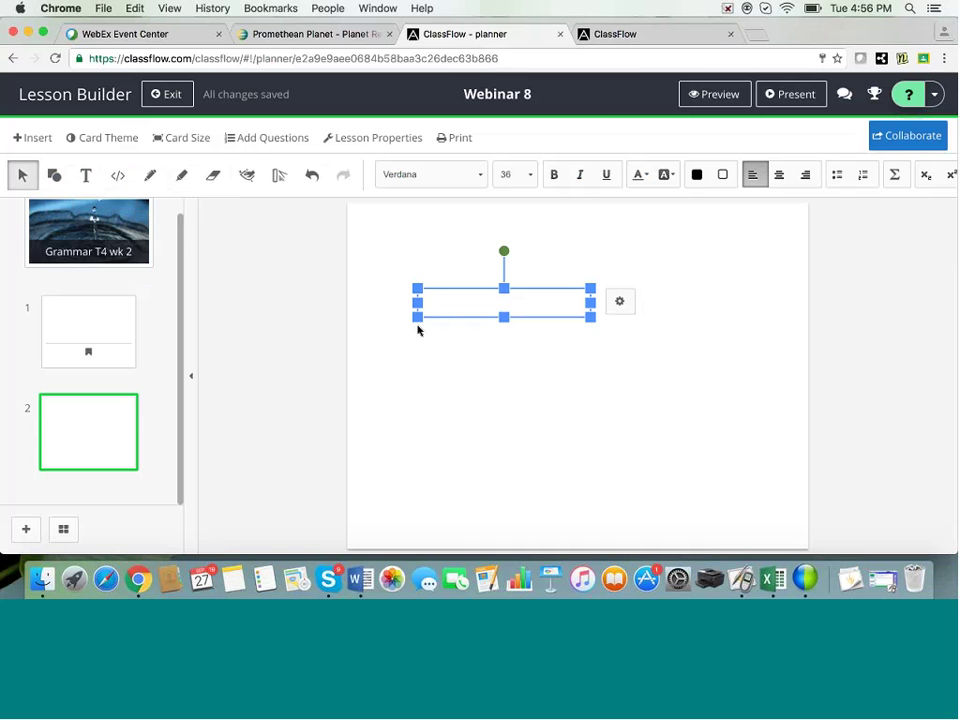
left_click(480, 175)
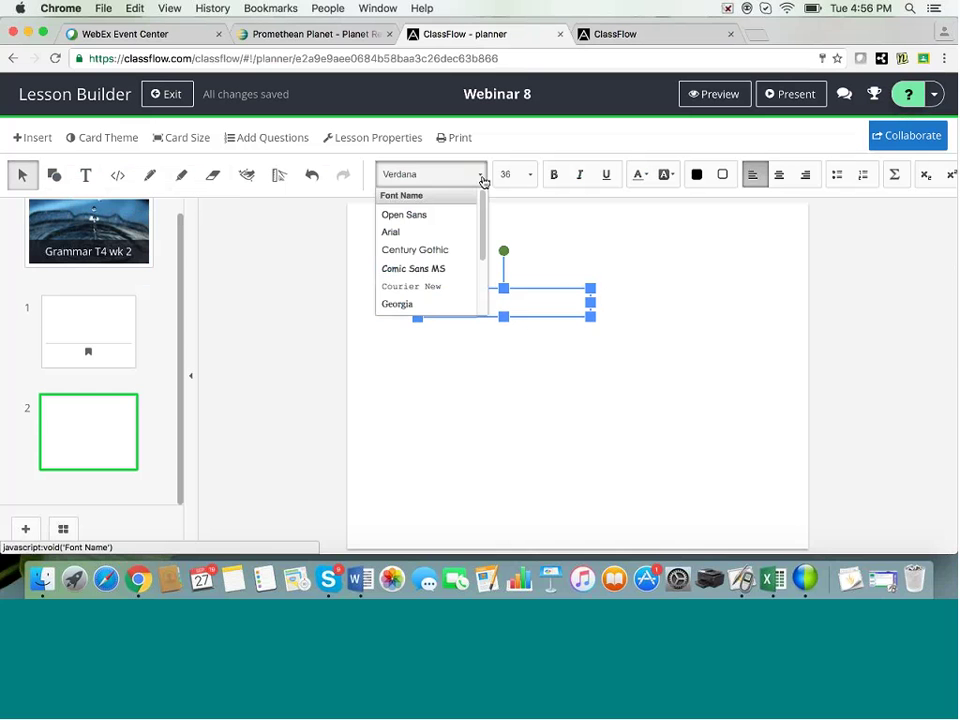
scroll(446, 266, "down", 1)
scroll(446, 266, "down", 2)
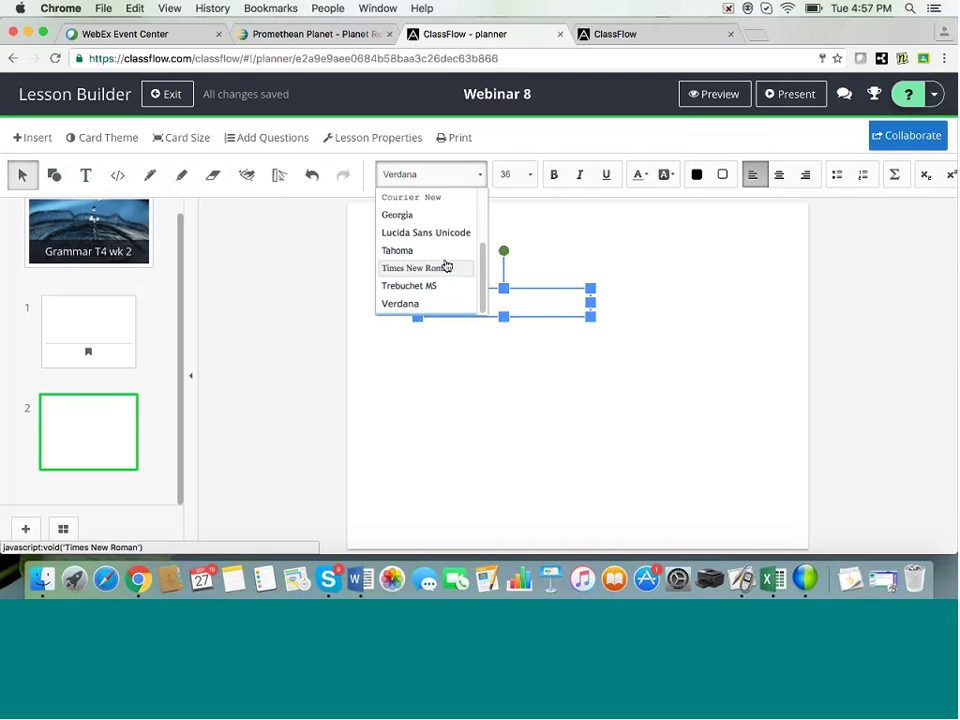
scroll(446, 266, "up", 2)
left_click(446, 218)
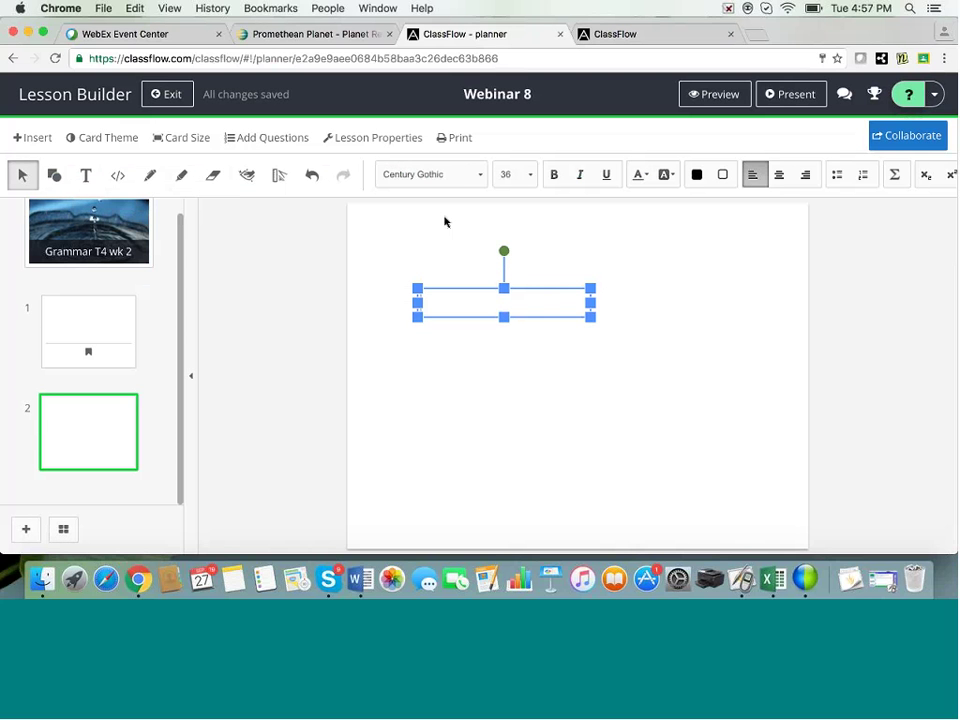
left_click(523, 183)
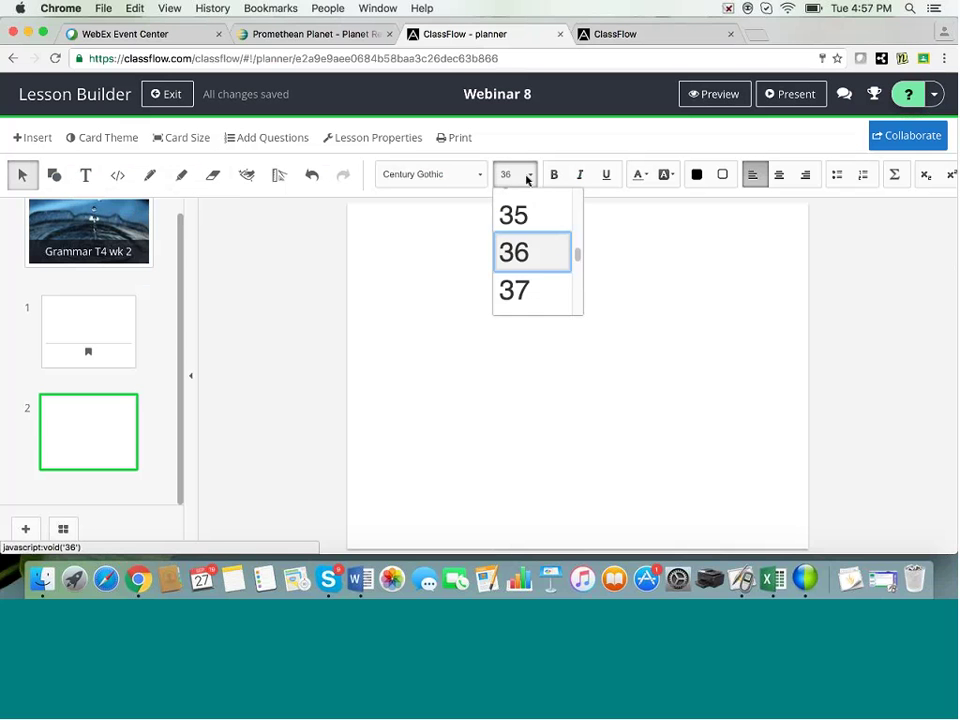
scroll(520, 289, "down", 3)
left_click(528, 257)
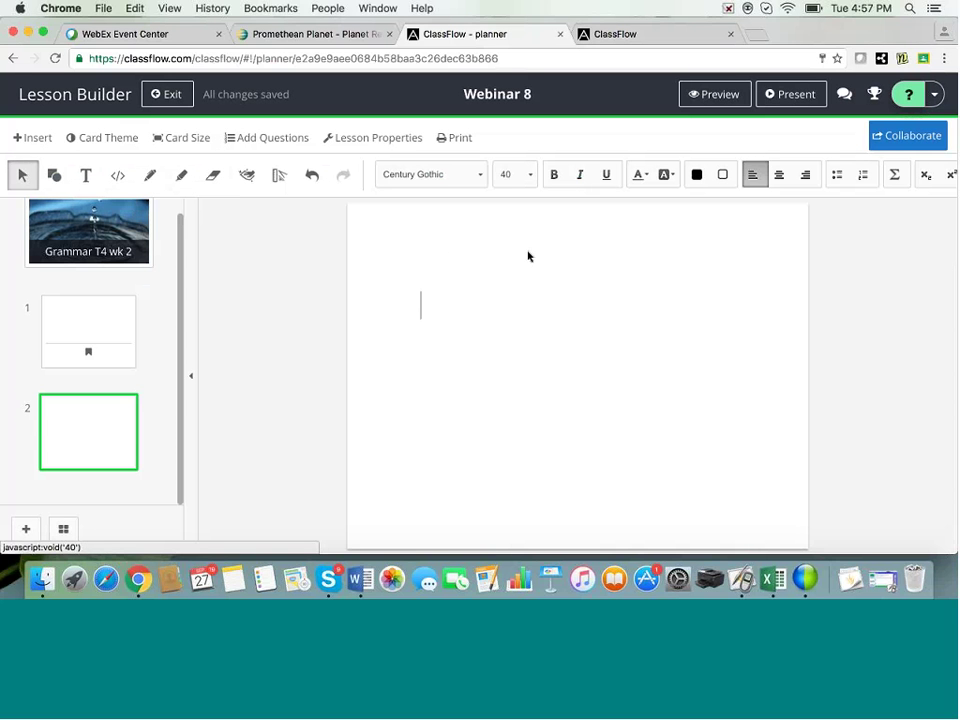
Widen the text box and enter 'If the verb is running, what might the adverb be?'
left_click(418, 303)
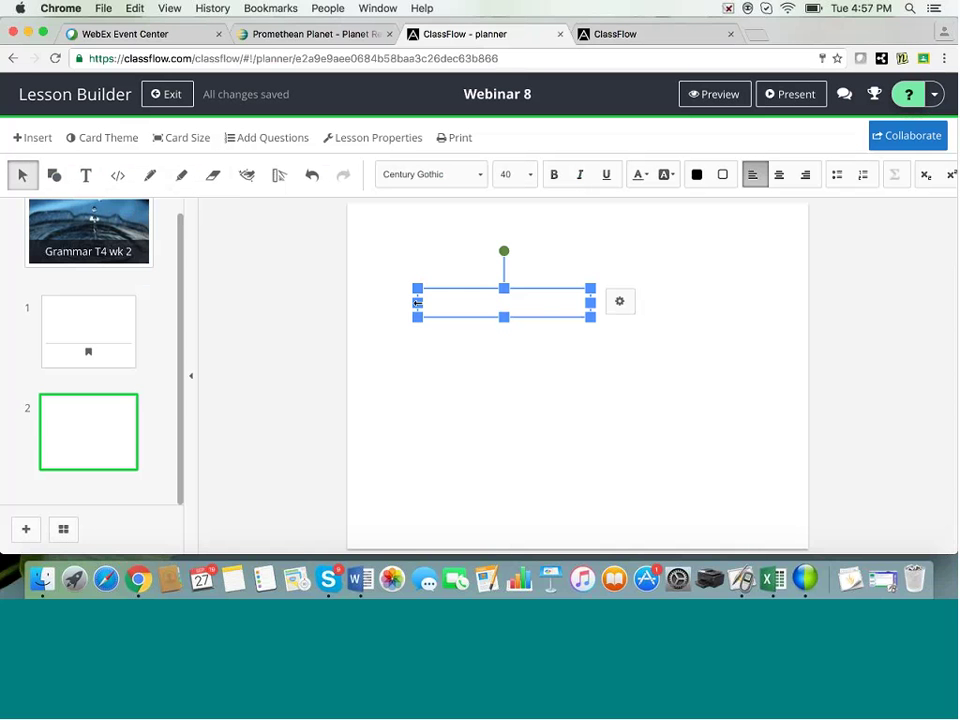
left_click_drag(591, 302, 743, 301)
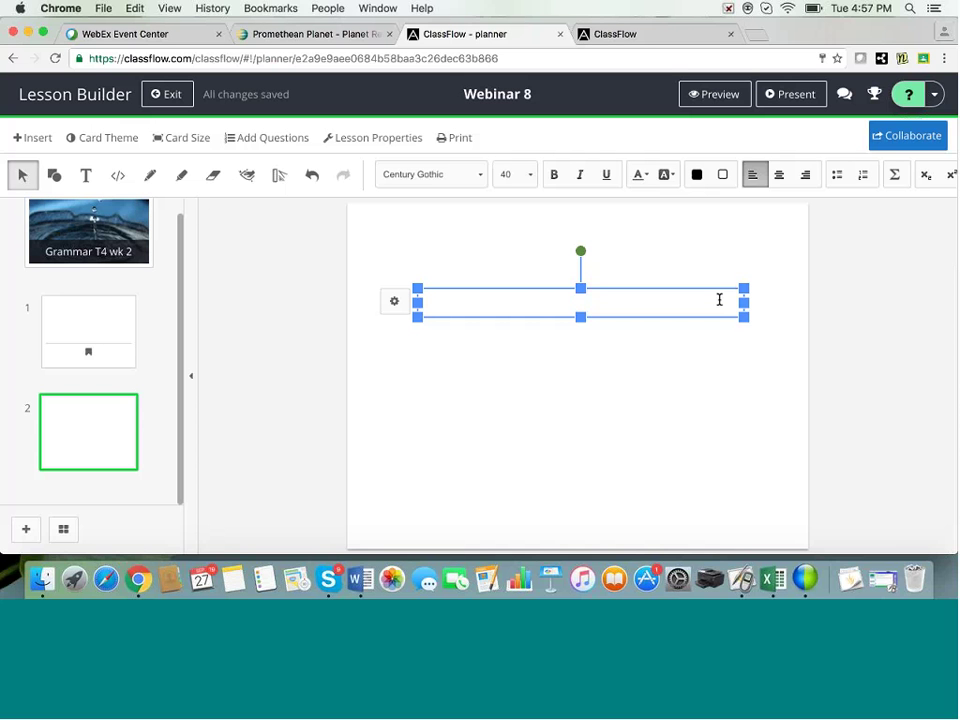
type("If the verb i")
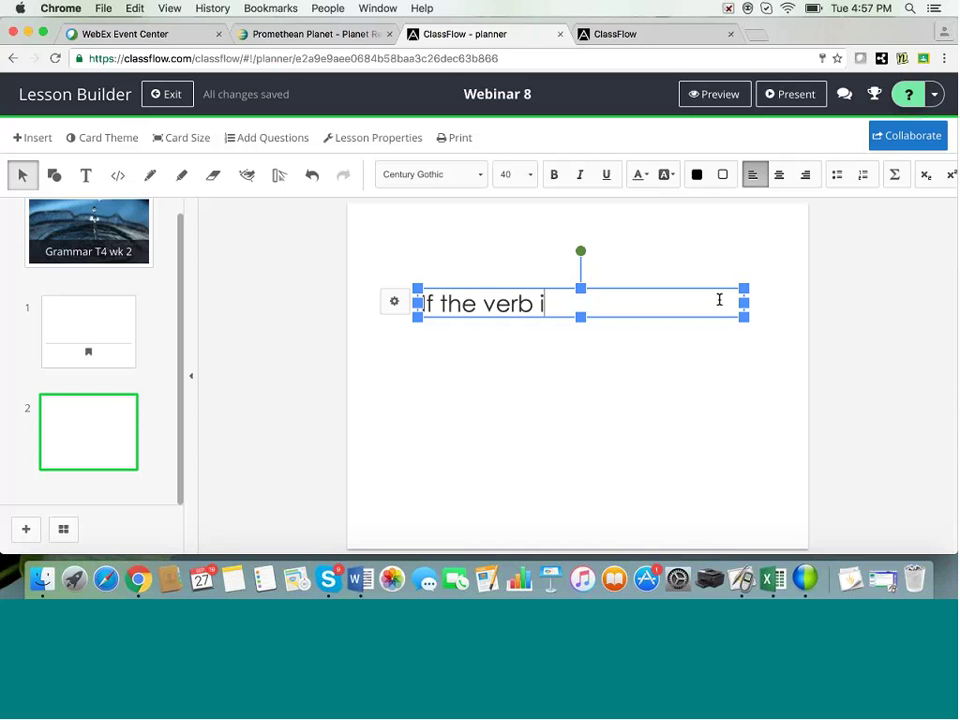
type("s running")
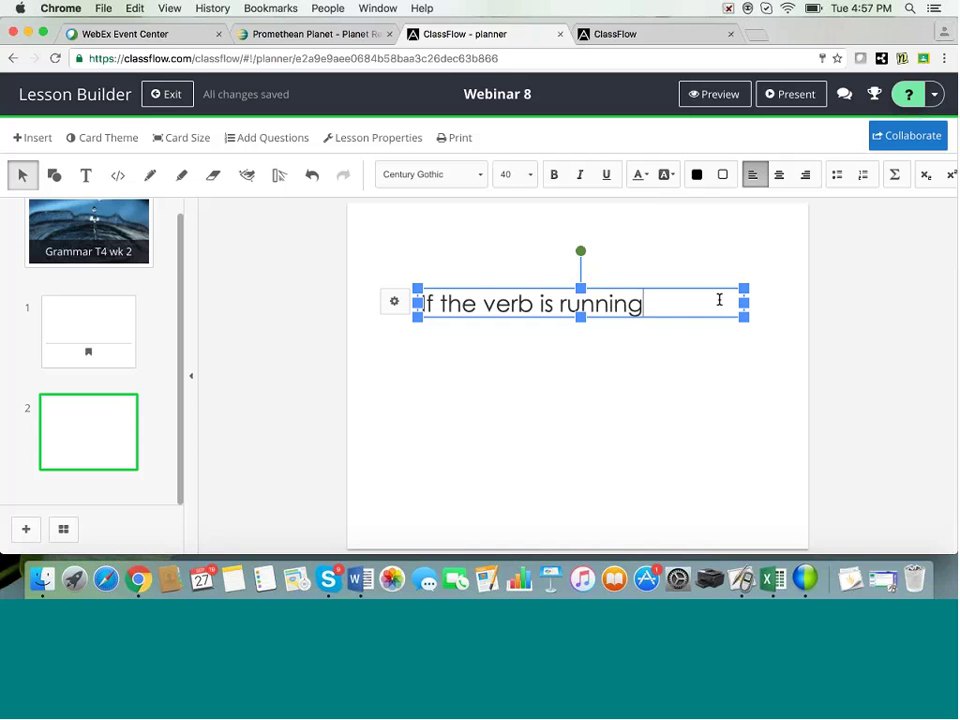
type(", what might")
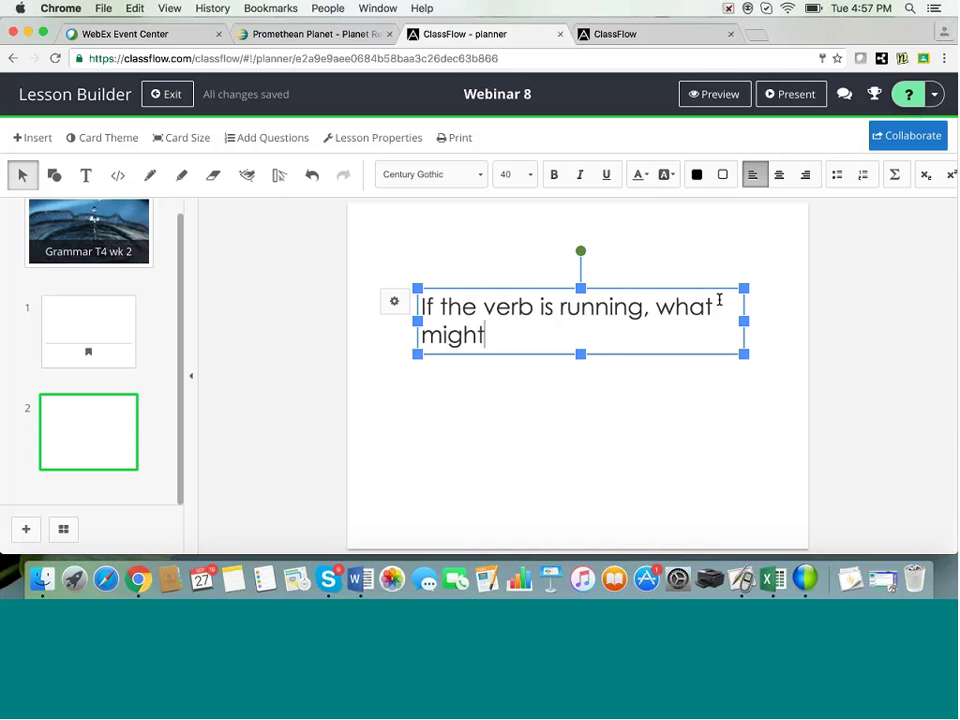
type(" the adve")
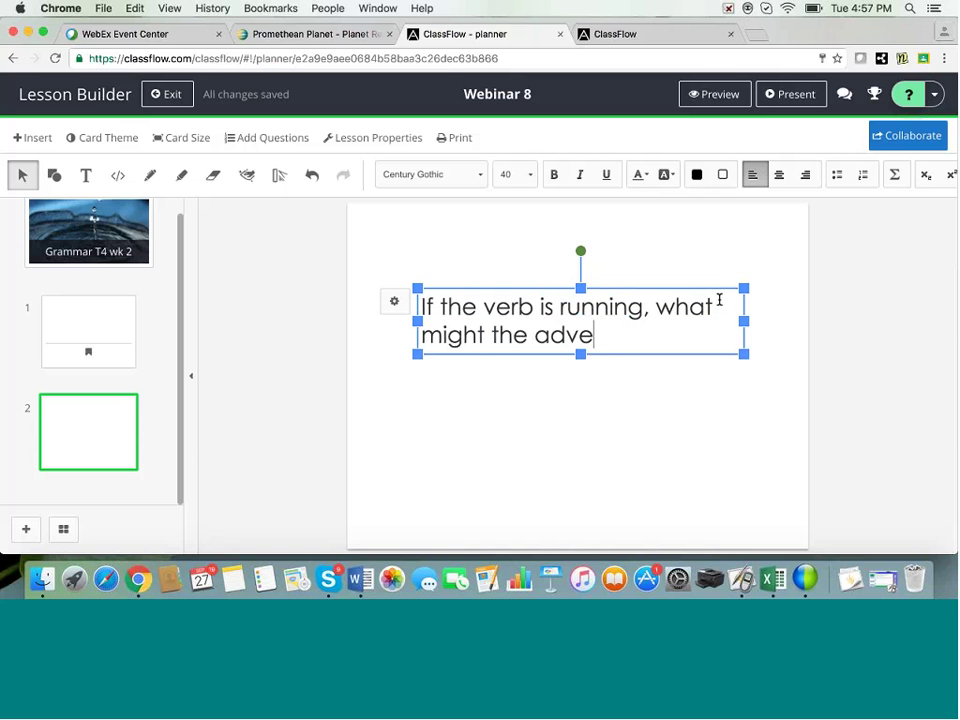
type("rb be")
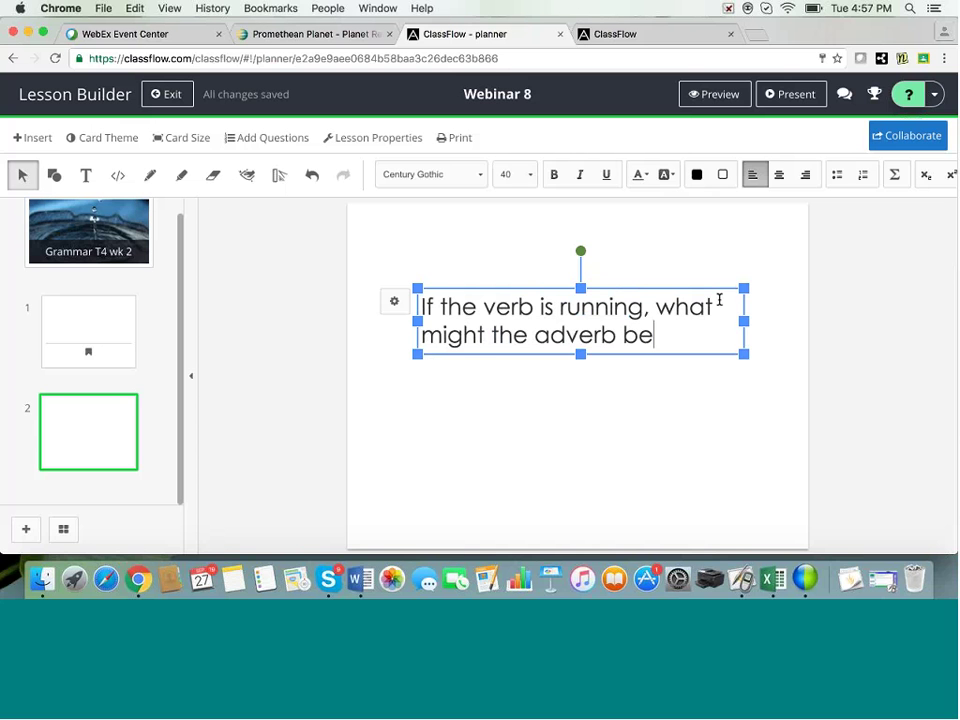
type("?")
left_click(697, 452)
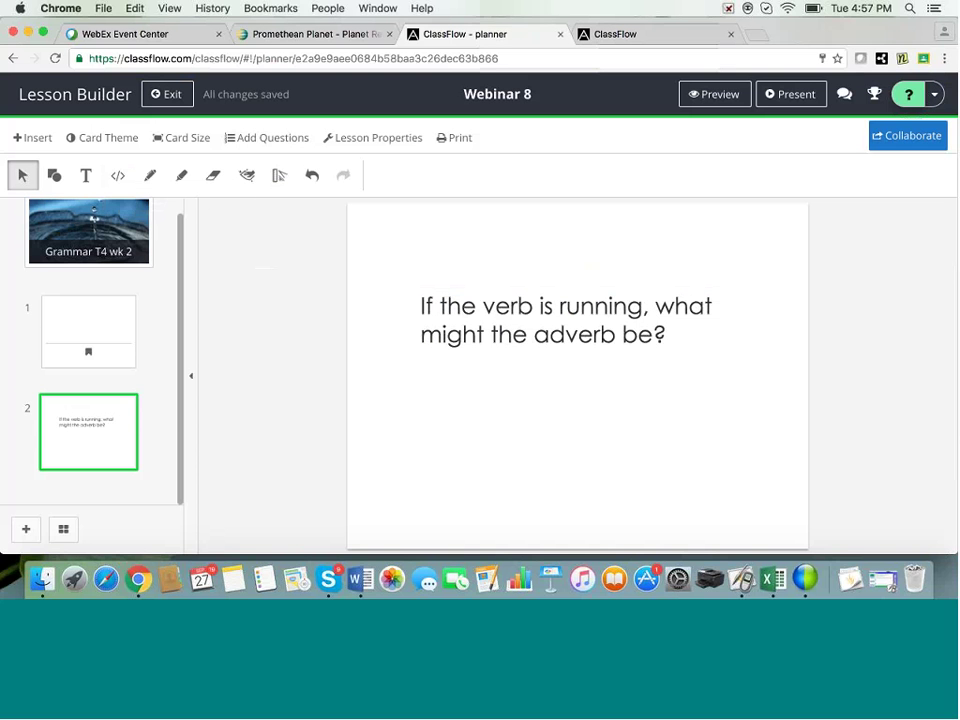
Switch to blank card 1 and select the Shape tool
left_click(110, 424)
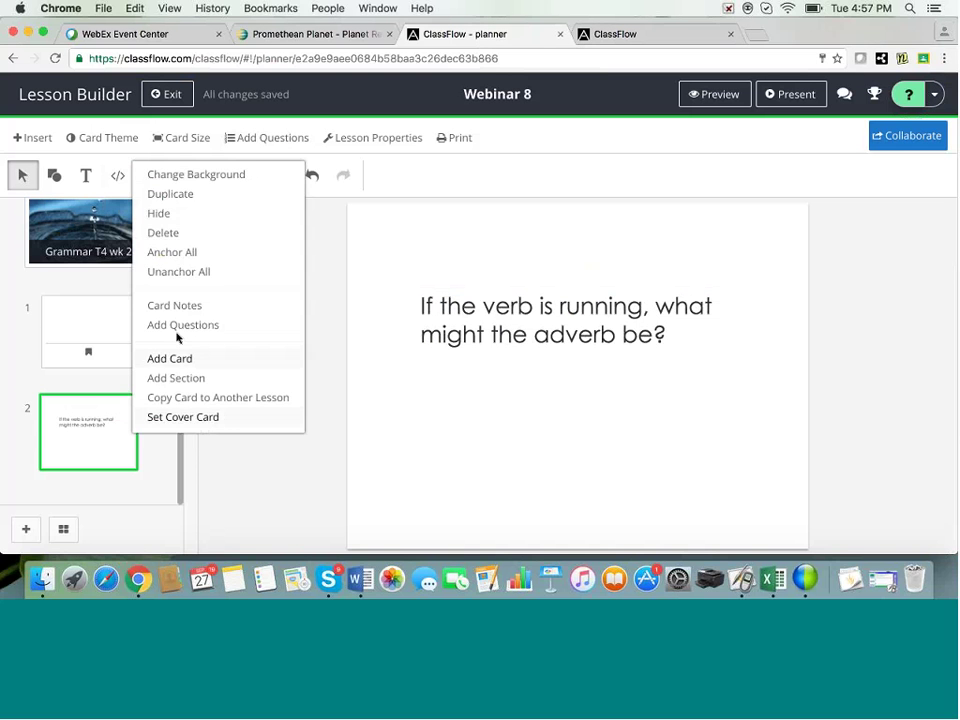
left_click(56, 324)
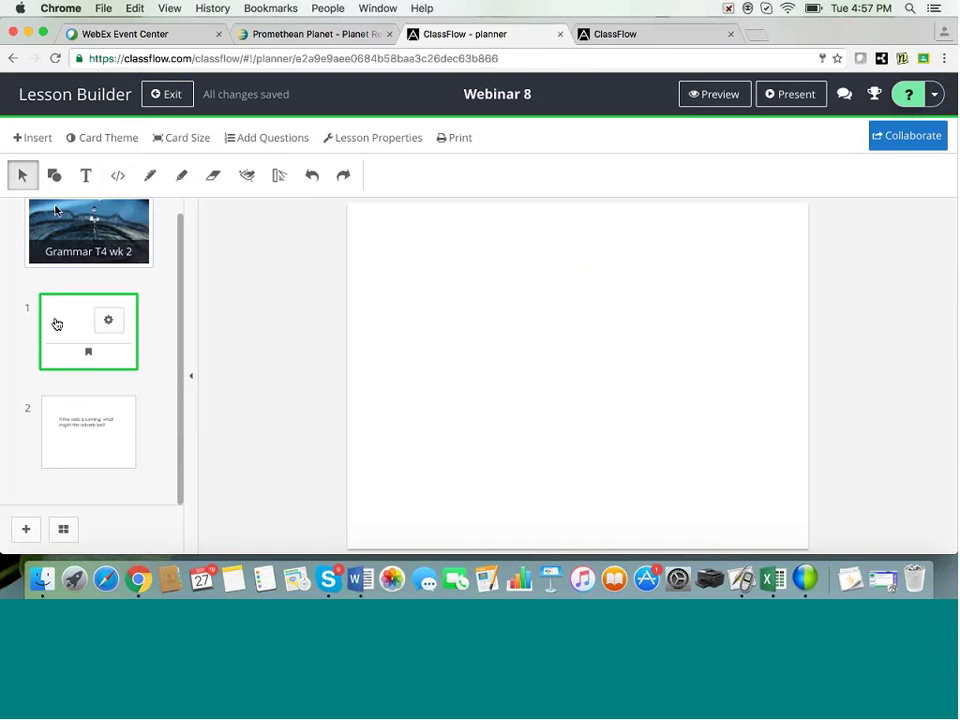
left_click(57, 180)
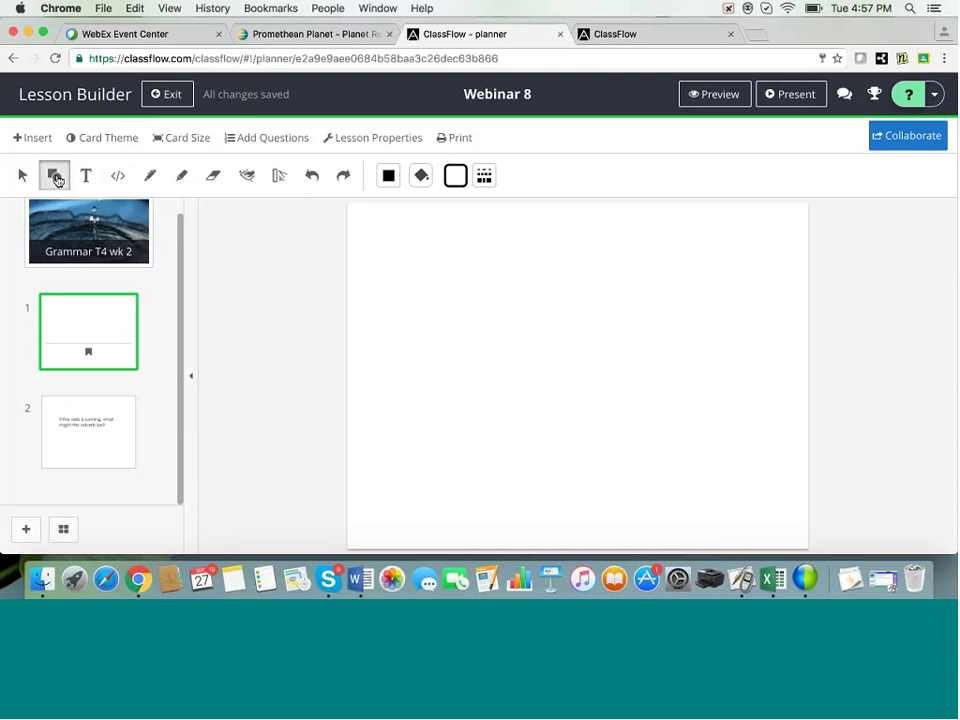
Browse the shape palette, outline colour options and classroom toolbox, closing each
left_click(388, 176)
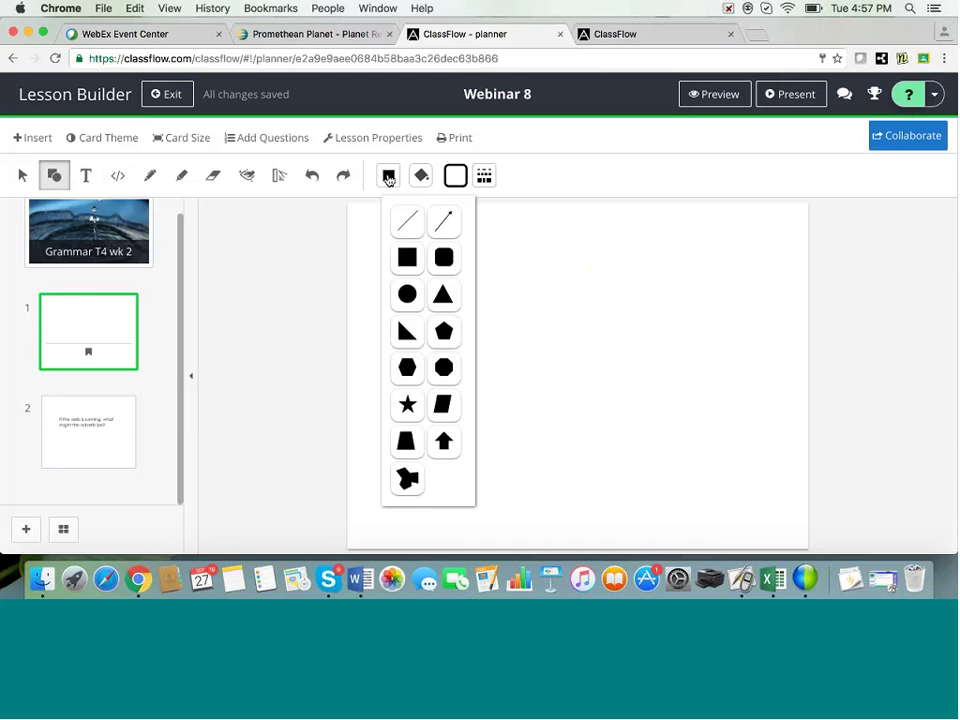
left_click(421, 178)
left_click(455, 177)
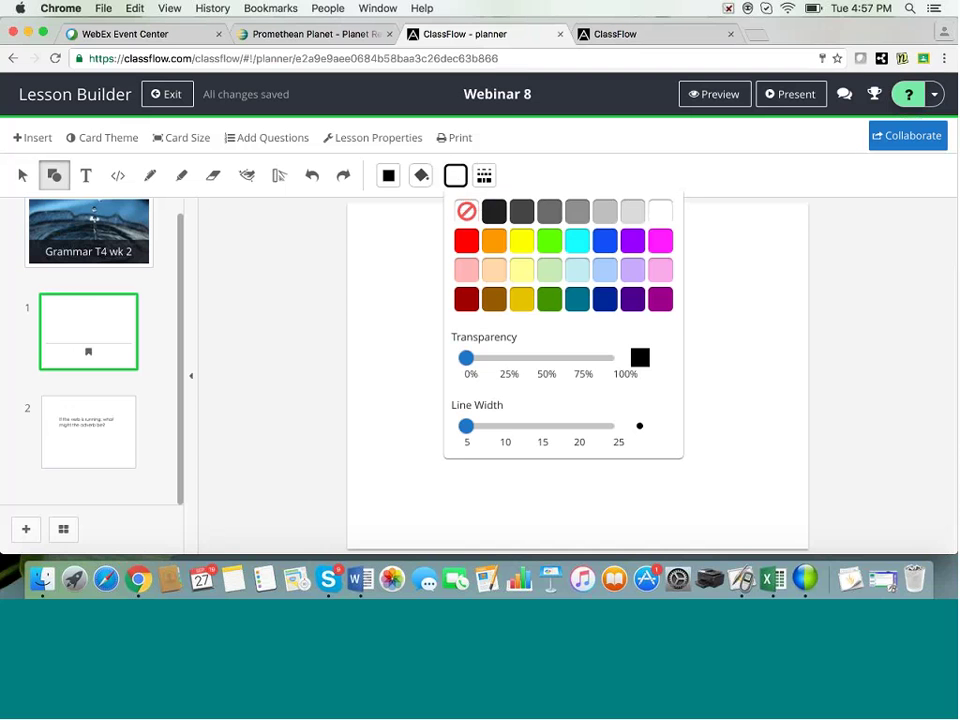
left_click(330, 266)
left_click(280, 177)
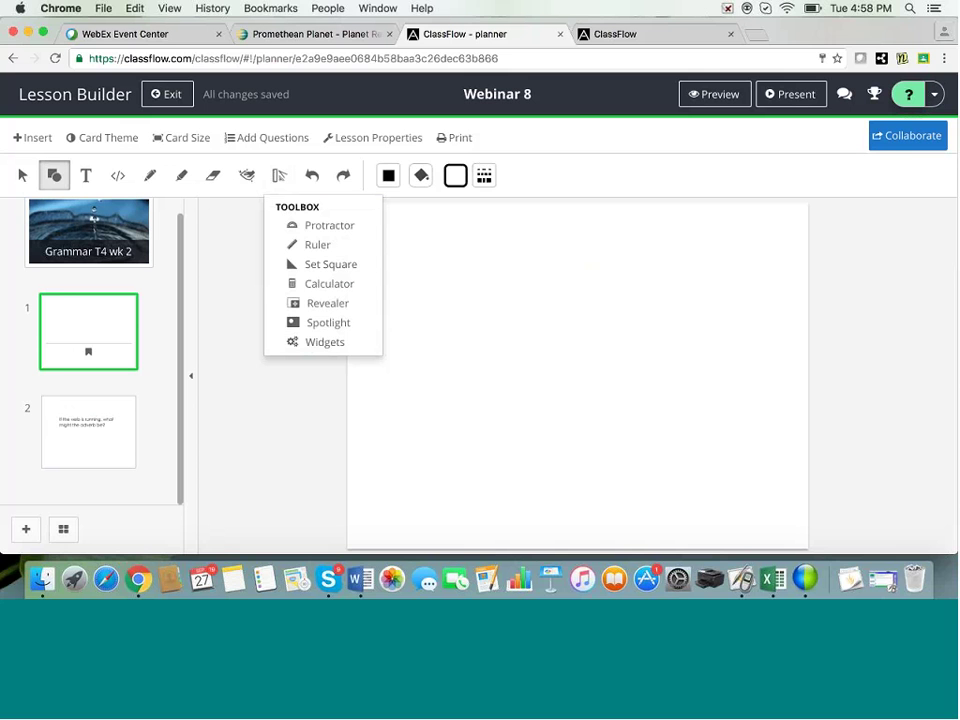
left_click(282, 175)
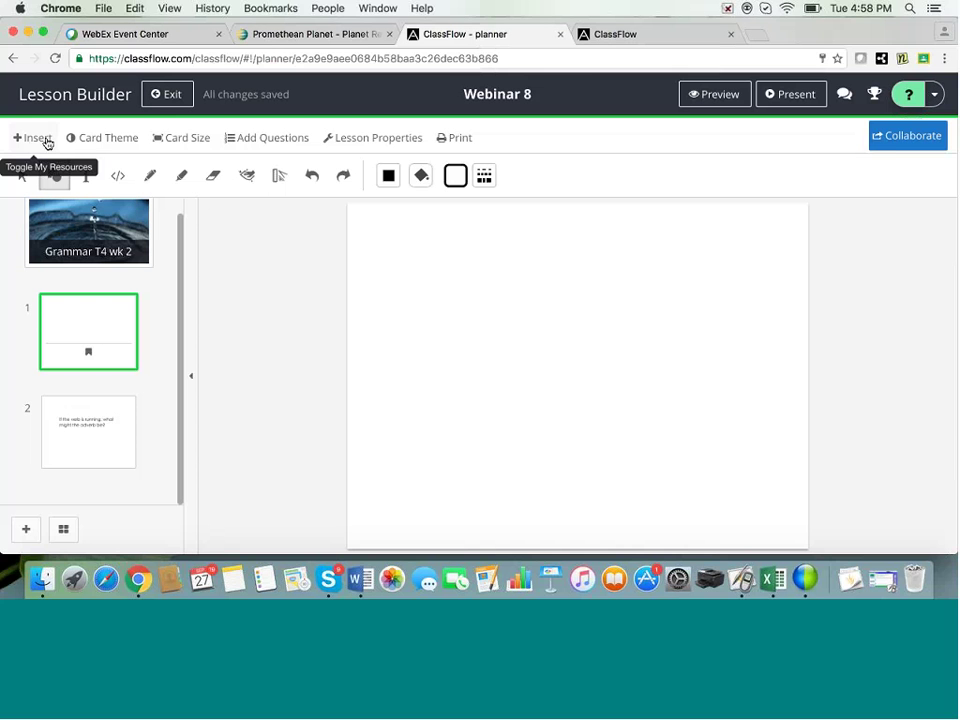
left_click(45, 143)
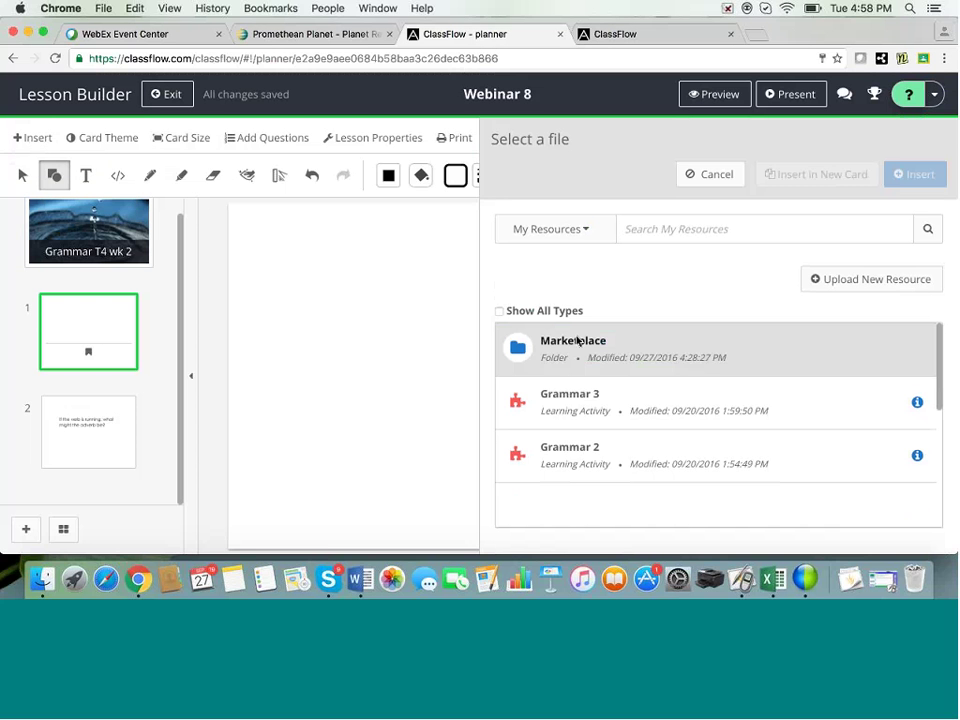
scroll(553, 424, "down", 5)
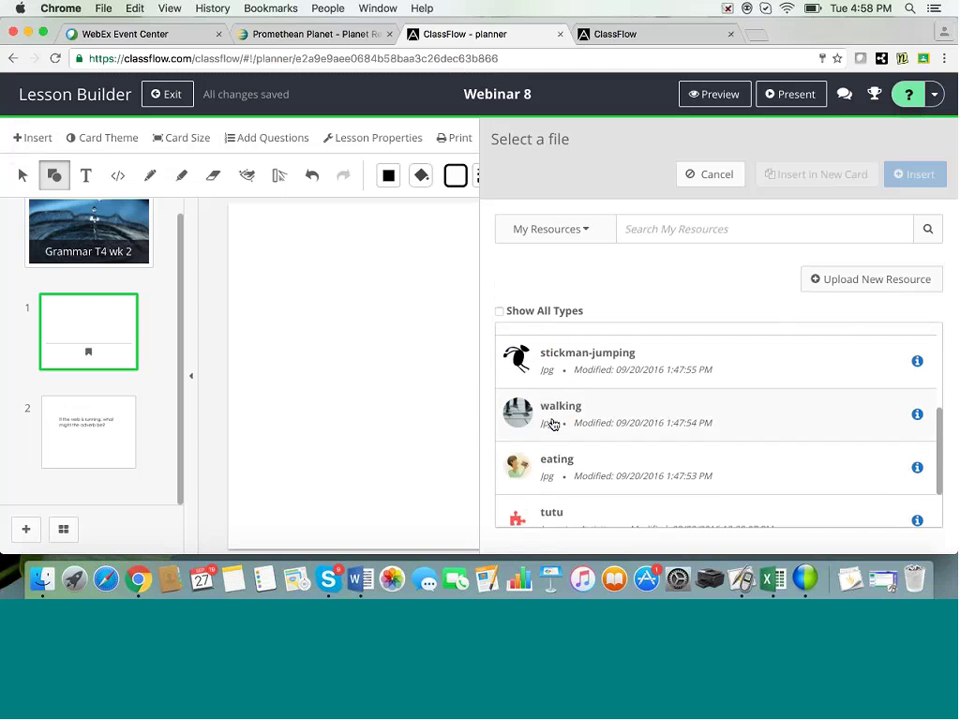
left_click(589, 352)
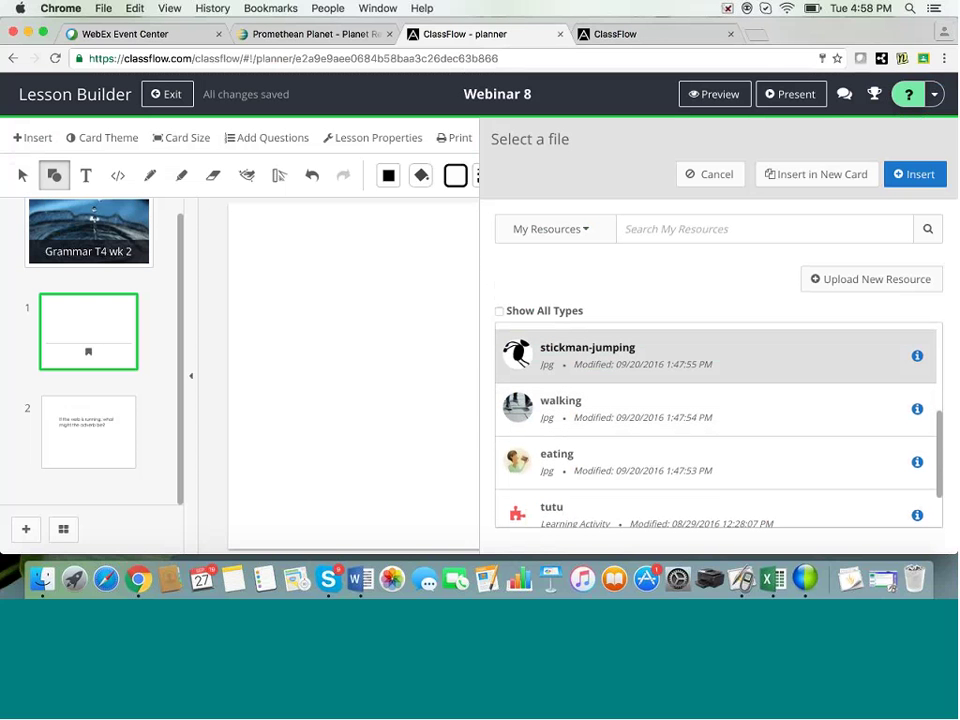
left_click(921, 179)
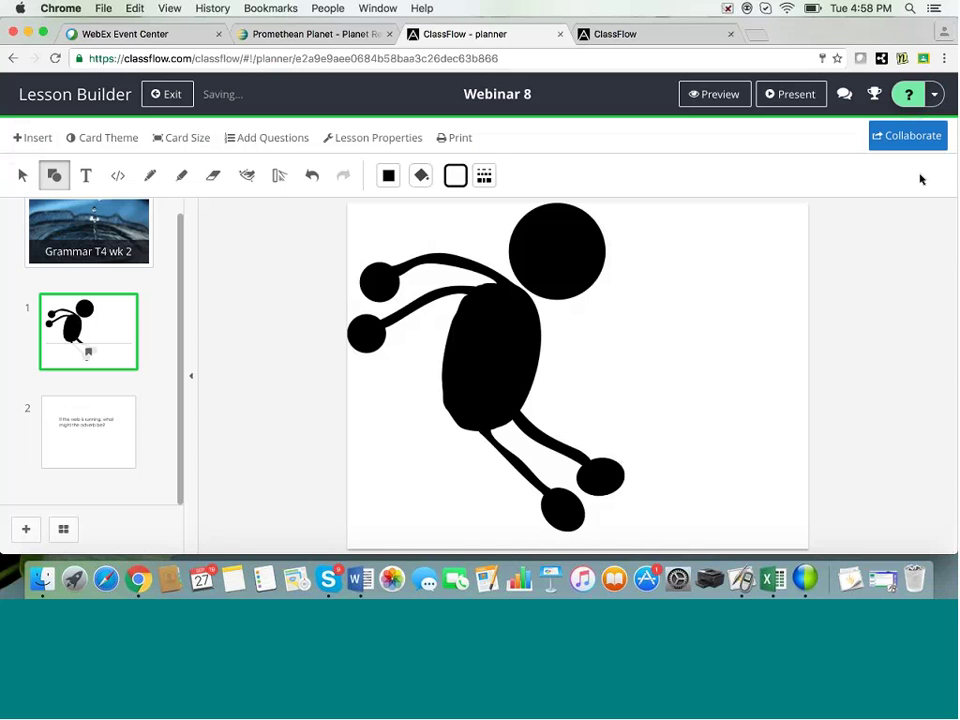
left_click(514, 367)
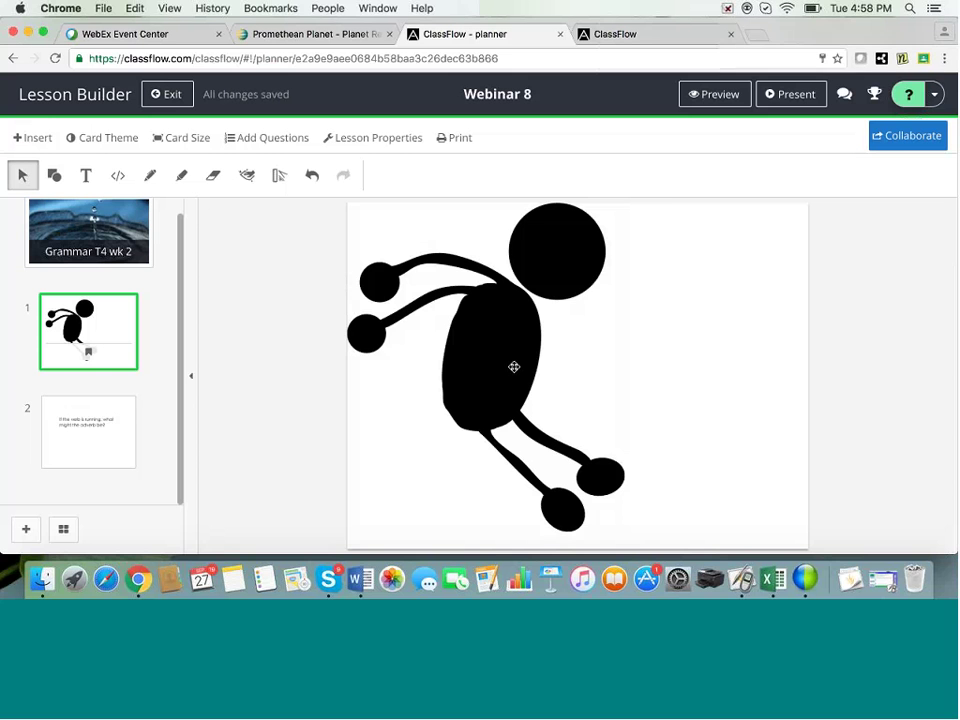
left_click(516, 362)
left_click(613, 274)
left_click(577, 256)
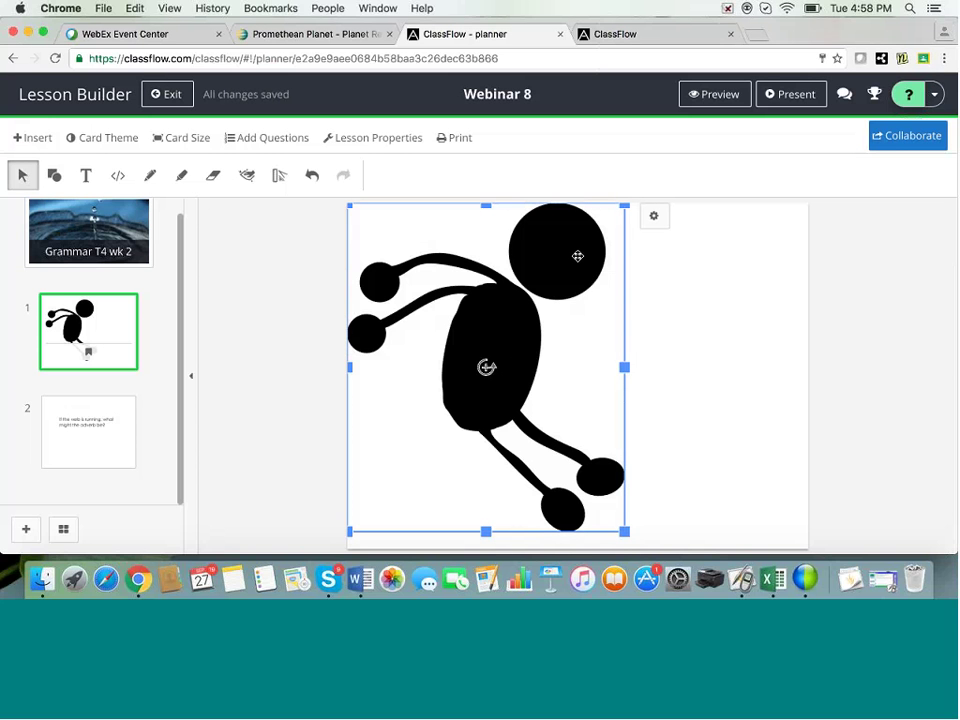
left_click(655, 216)
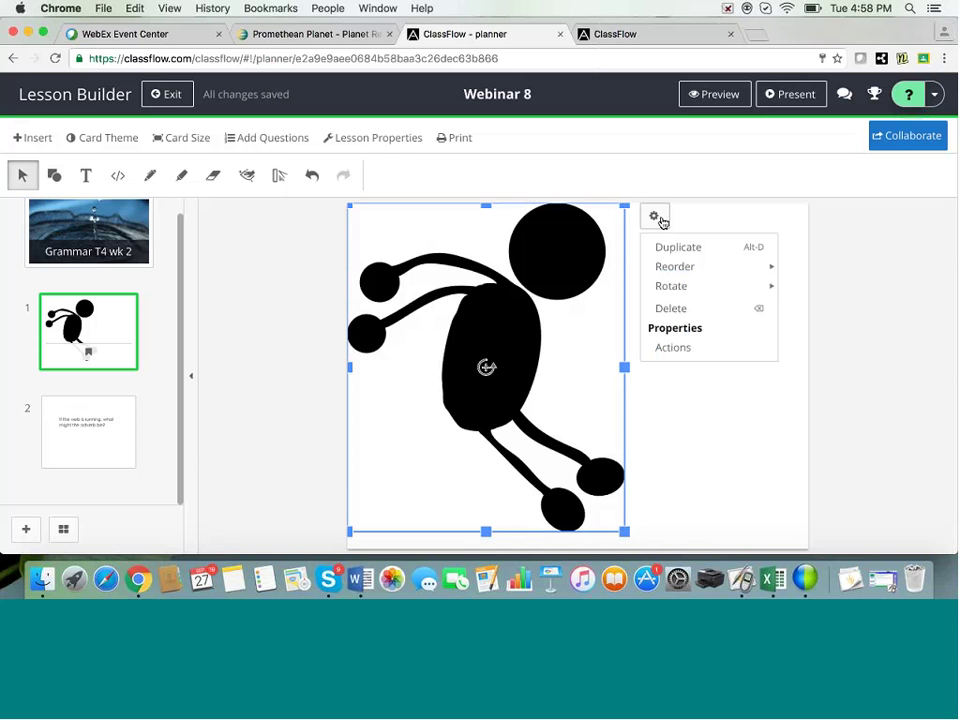
left_click(670, 309)
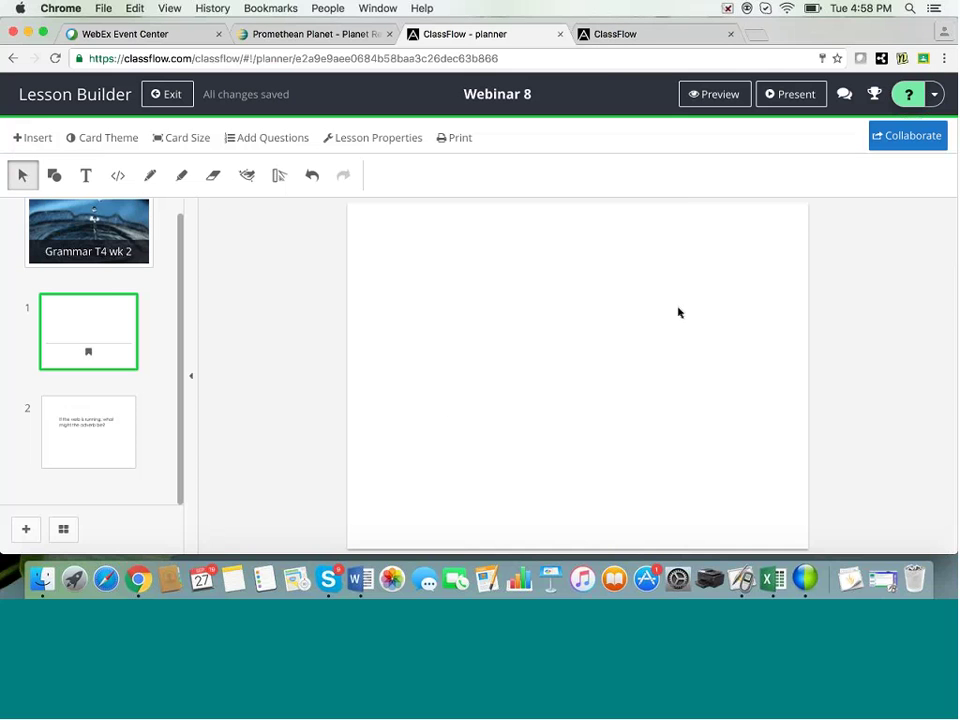
Insert a cartoon 'sports day' picture from Bing Images onto card 1
left_click(27, 140)
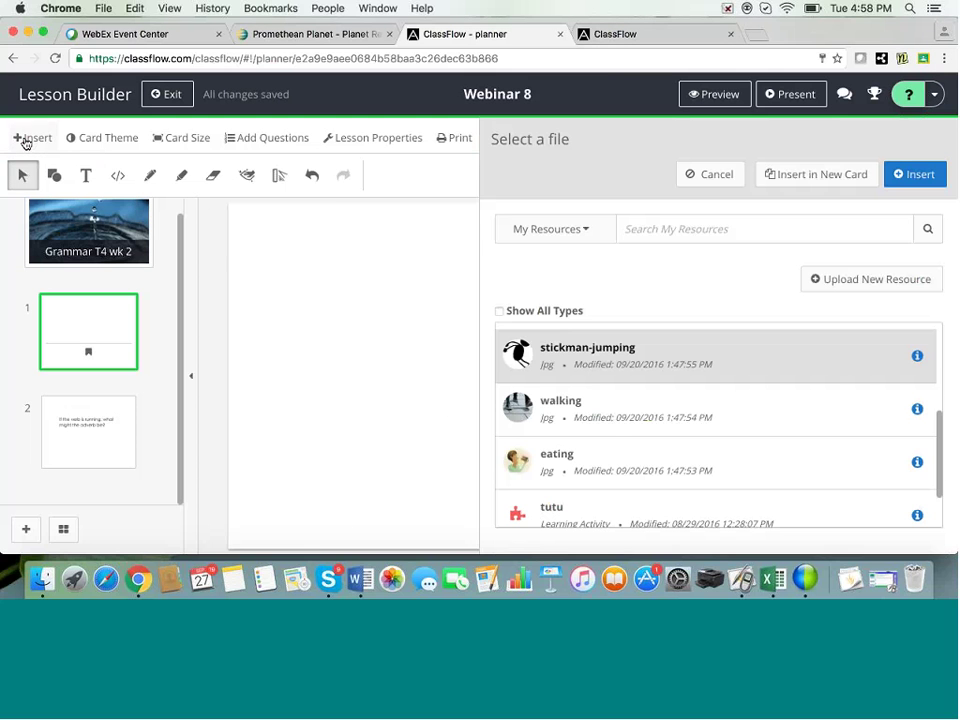
left_click(590, 233)
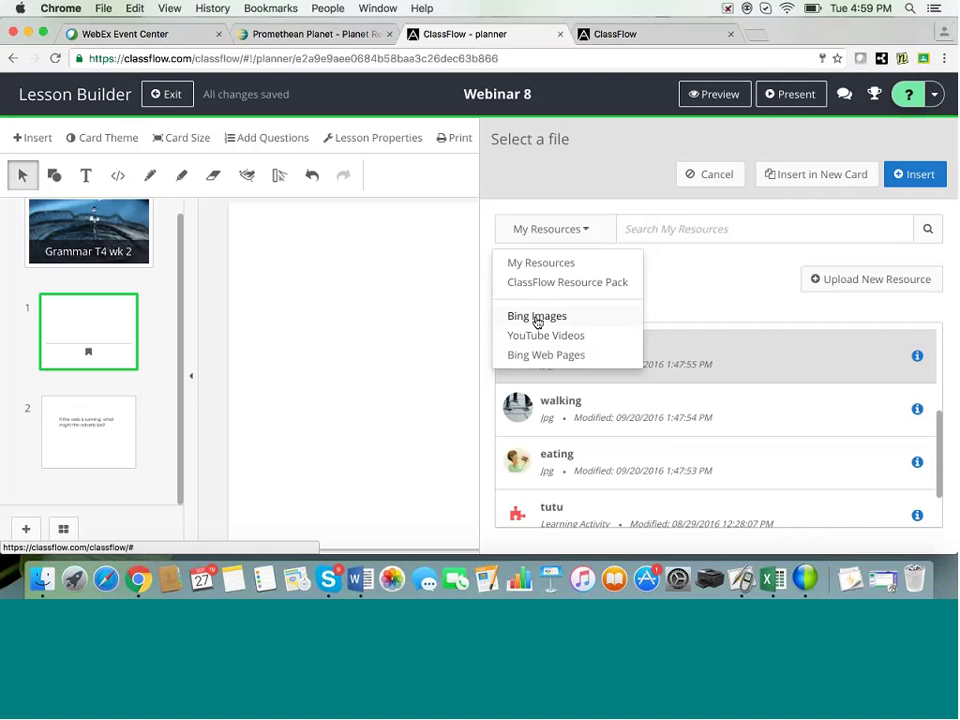
left_click(537, 316)
left_click(664, 228)
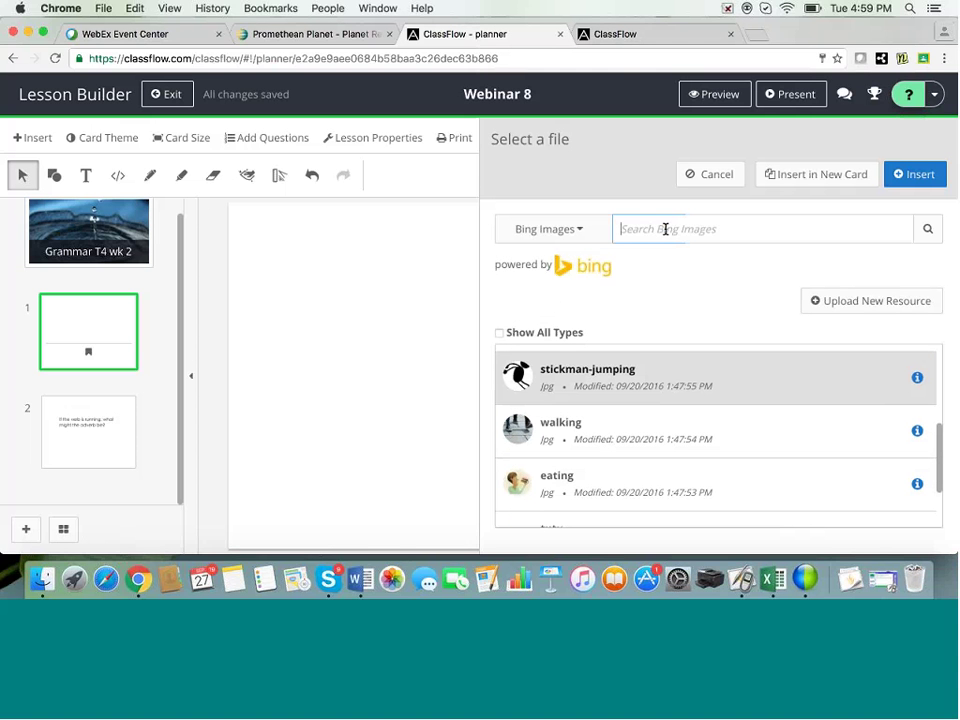
type("sports d")
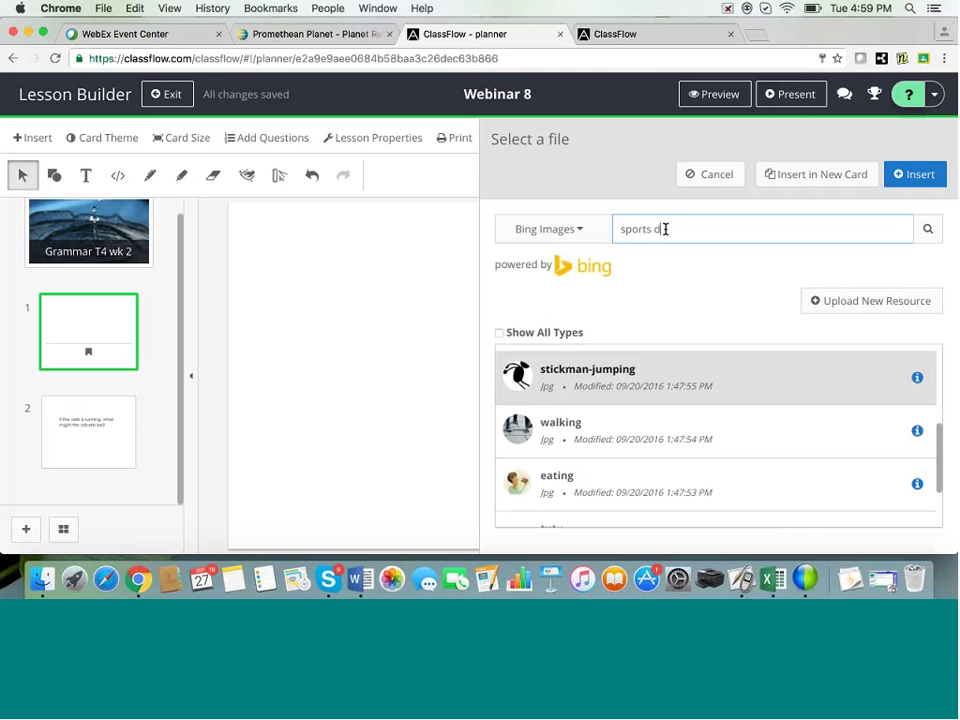
type("ay")
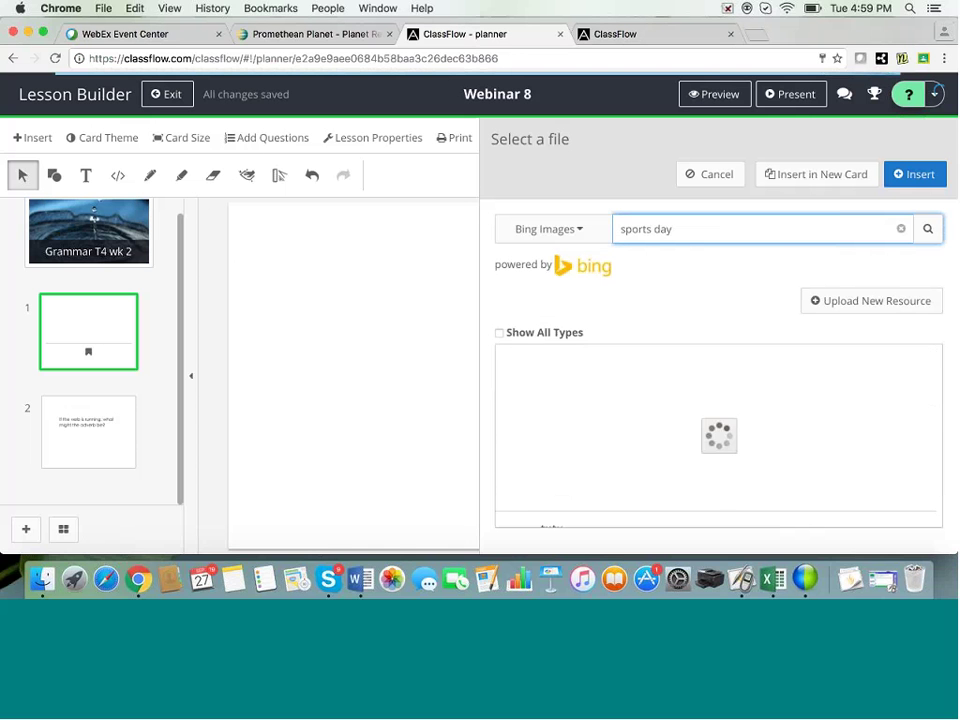
scroll(617, 433, "down", 2)
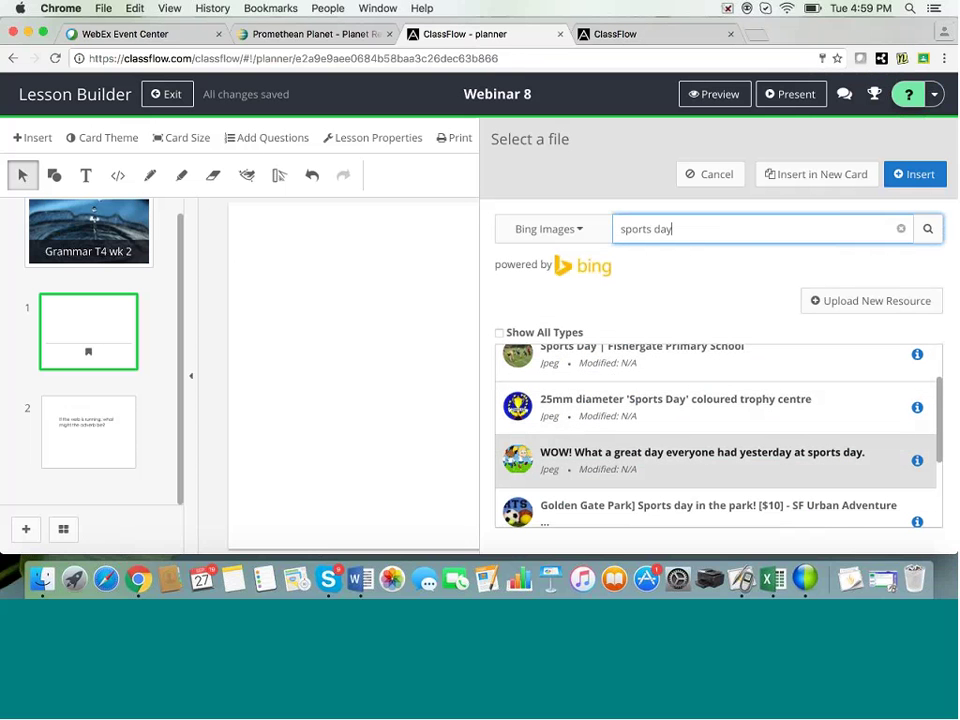
left_click(914, 174)
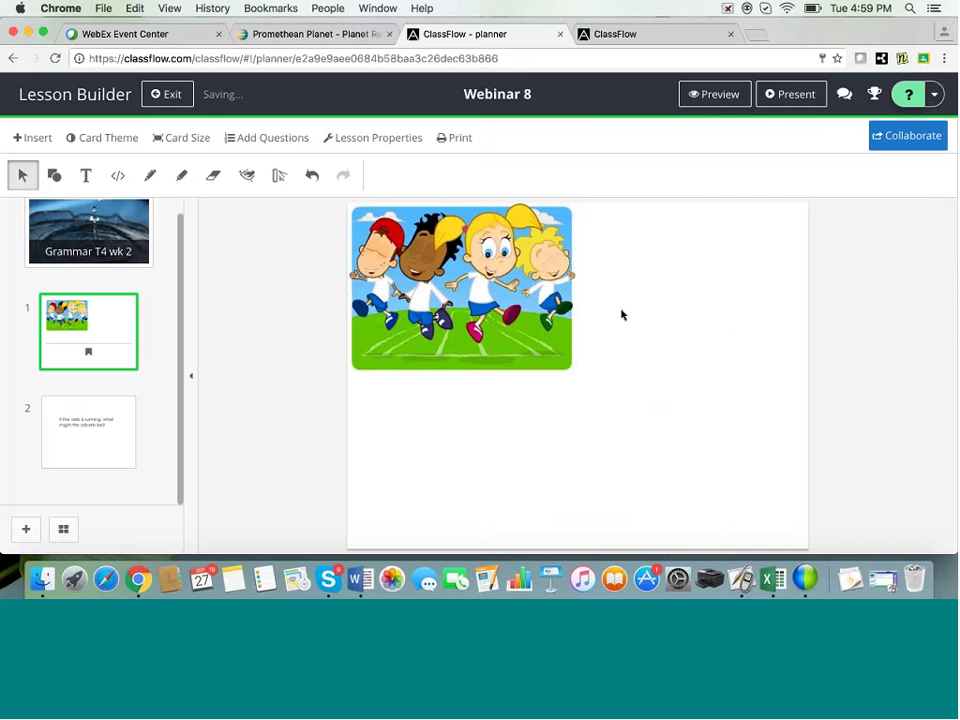
Move the sports-day picture toward the centre of the card
left_click_drag(518, 325, 604, 412)
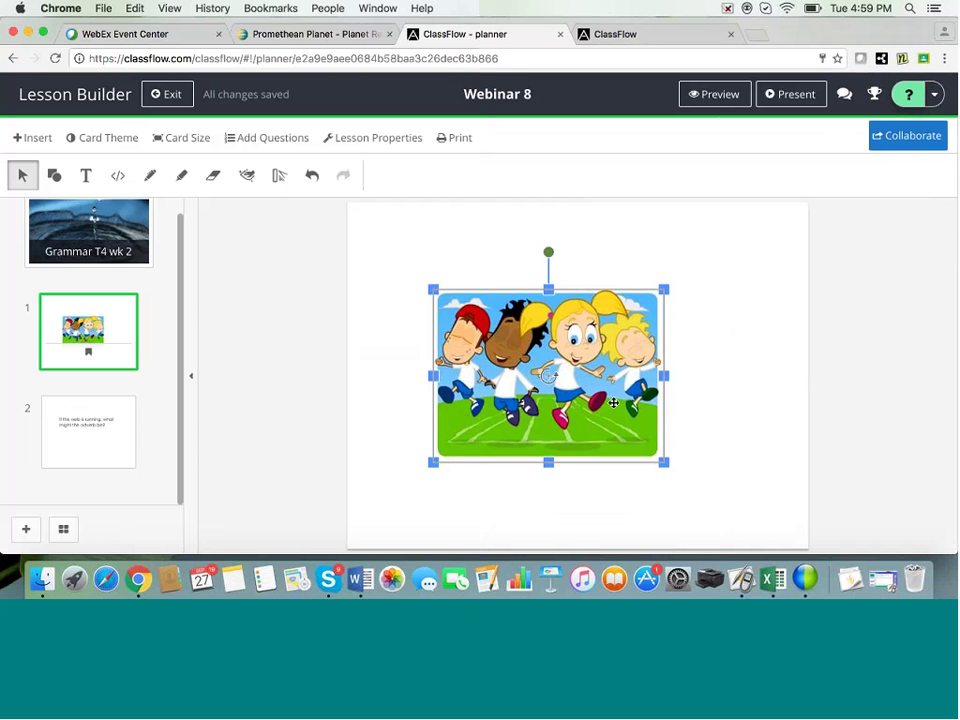
left_click(636, 379)
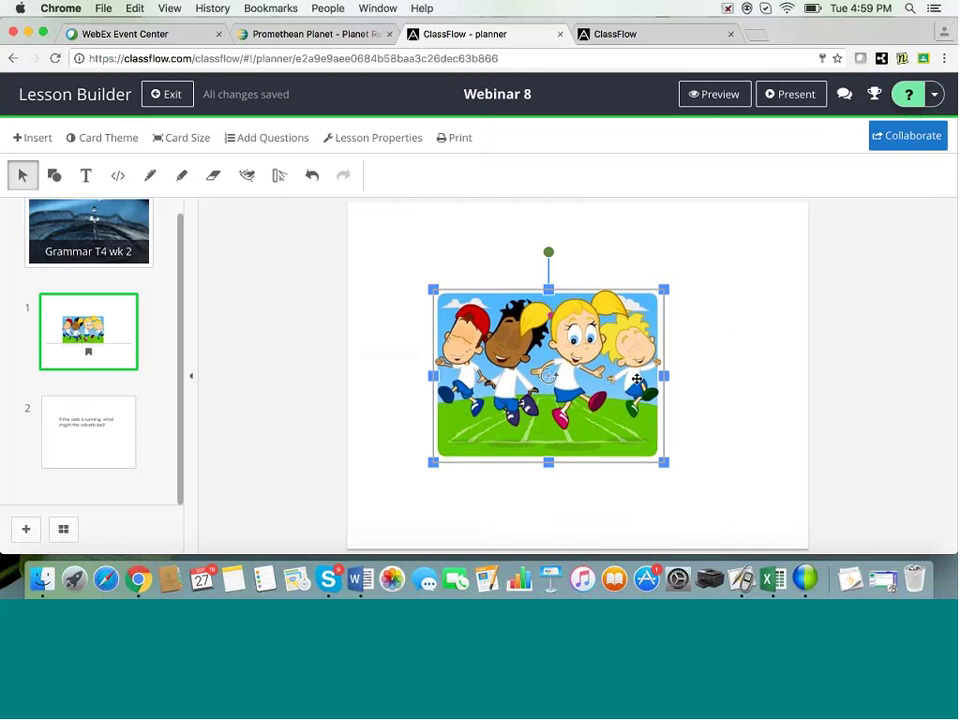
left_click_drag(636, 379, 644, 434)
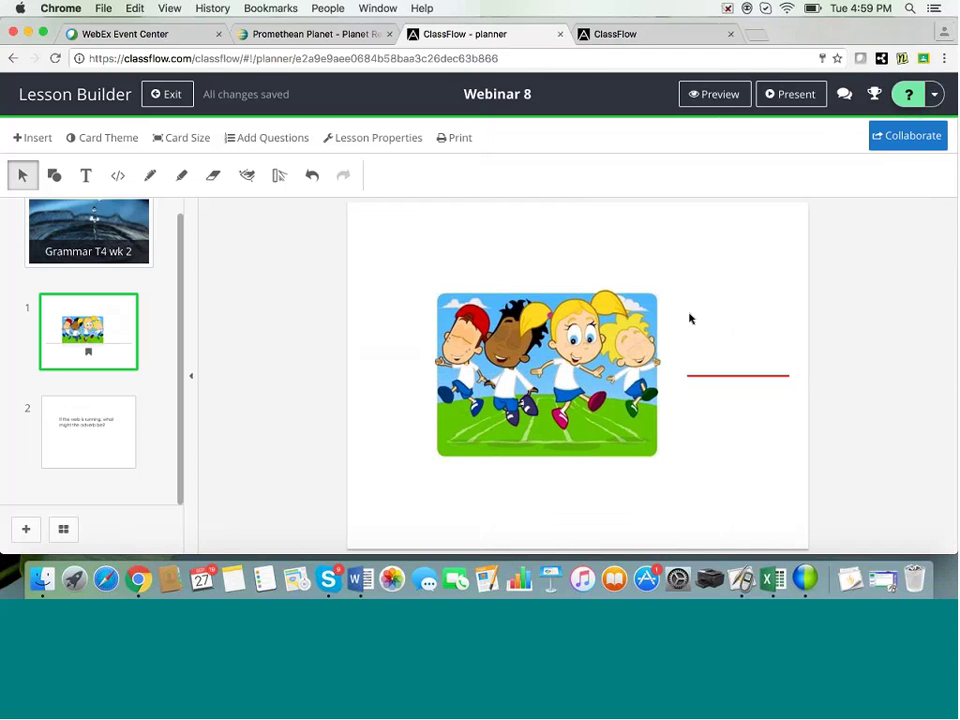
Open Add Questions for Webinar 8 and start a new question
left_click(274, 136)
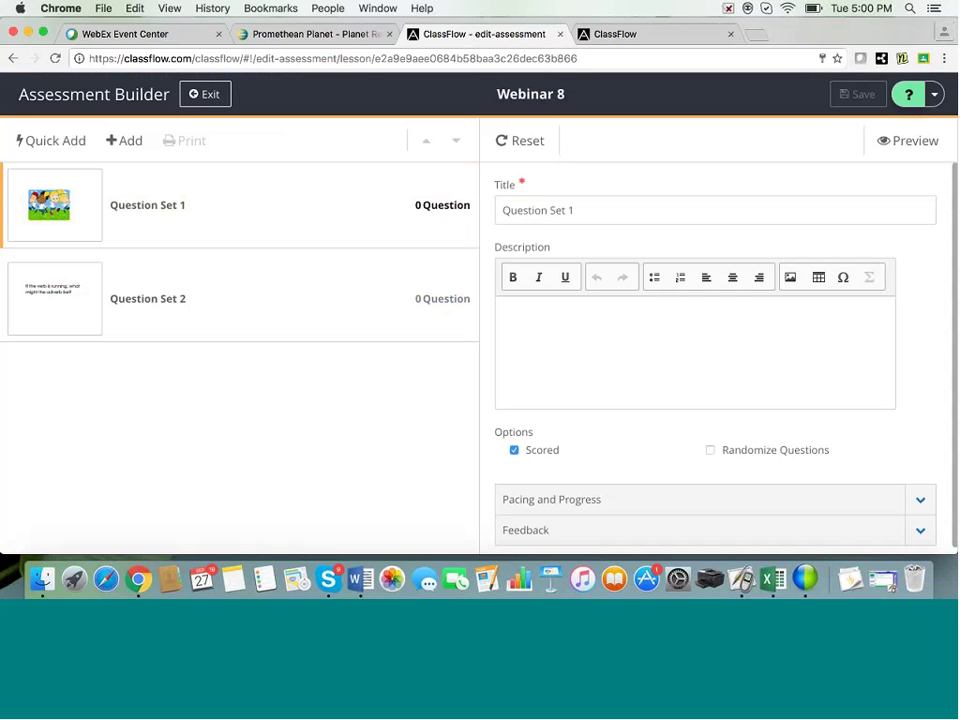
scroll(715, 350, "down", 1)
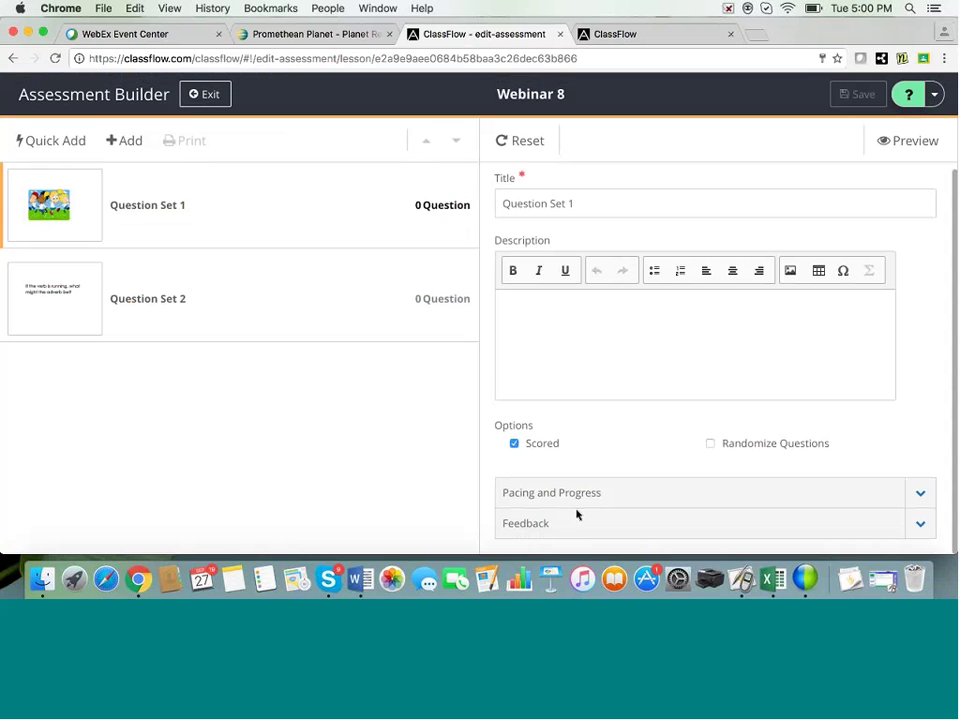
left_click(113, 146)
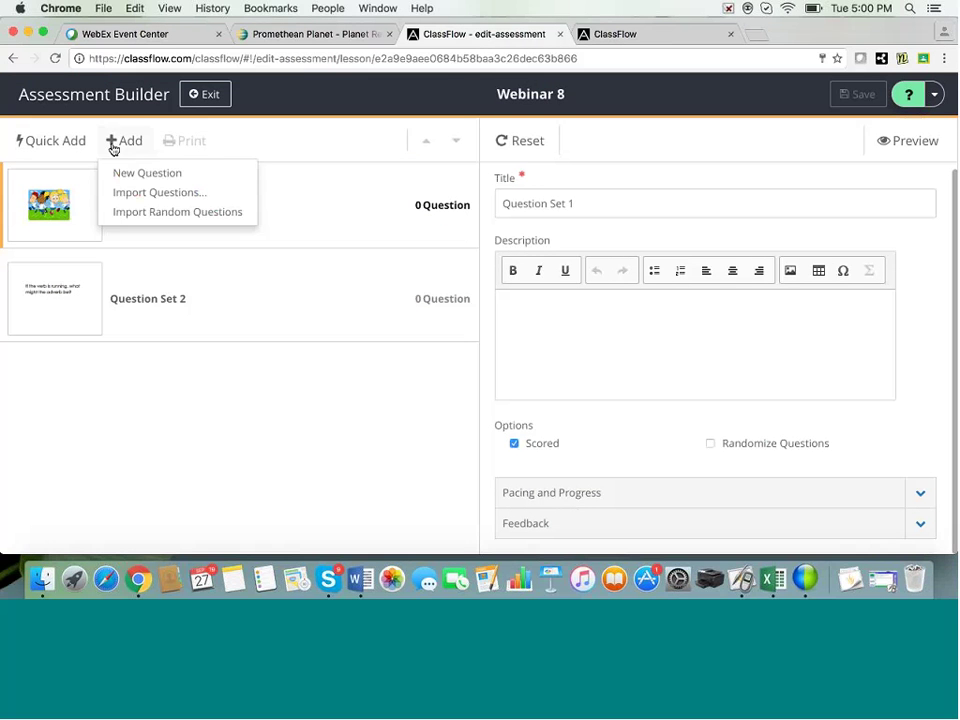
left_click(128, 180)
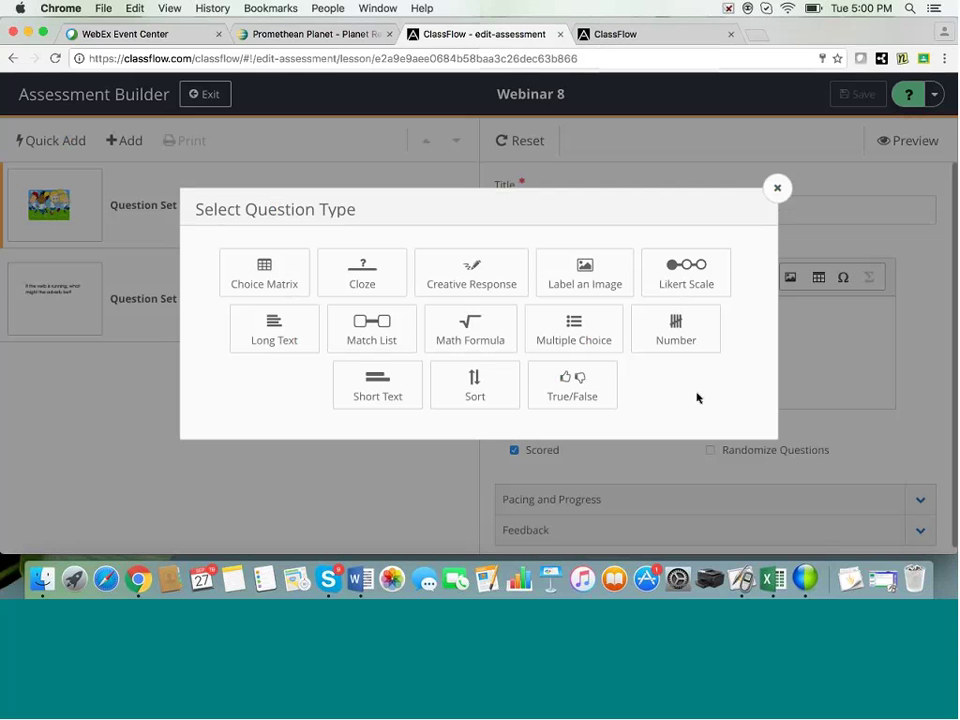
Save a Creative Response question asking students to add every verb they see in the picture
left_click(484, 285)
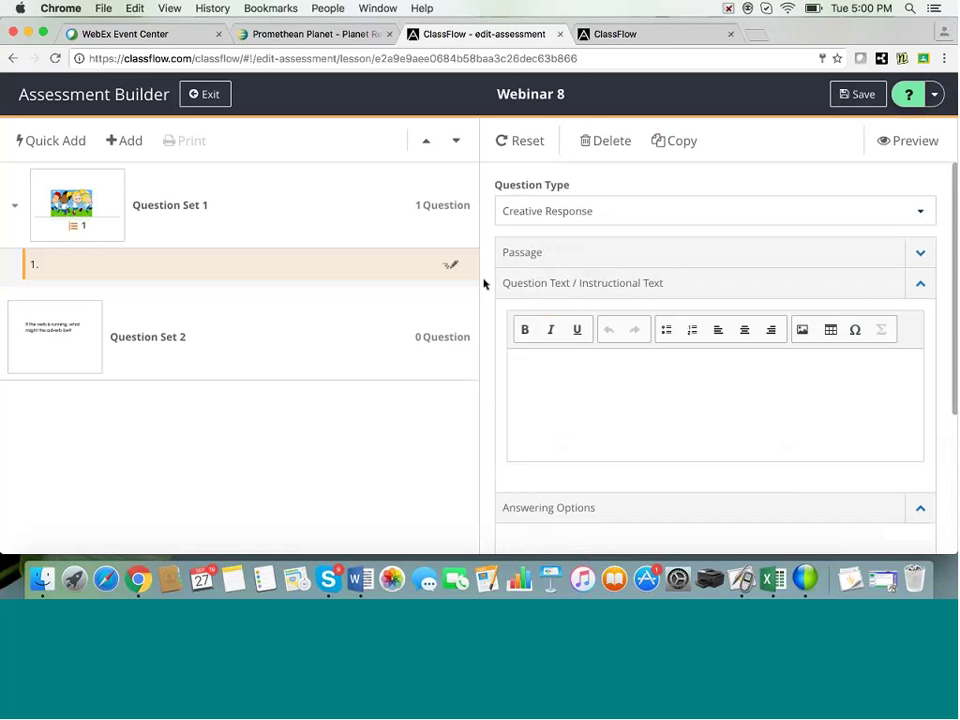
left_click(589, 382)
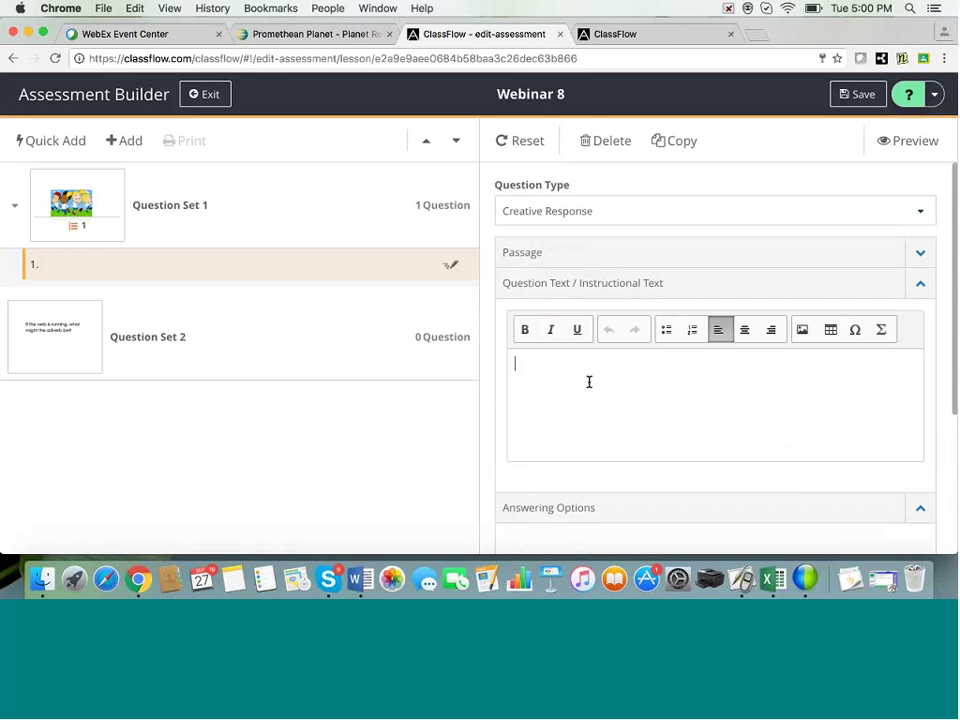
type("Use your pen or text ")
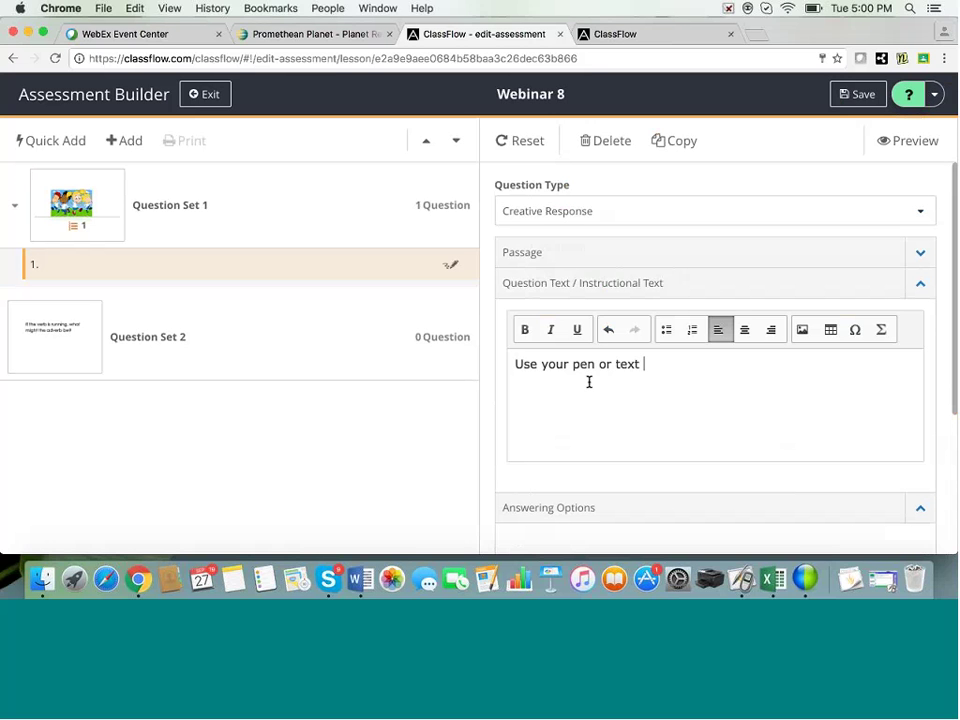
type("tool to add as many verbs ")
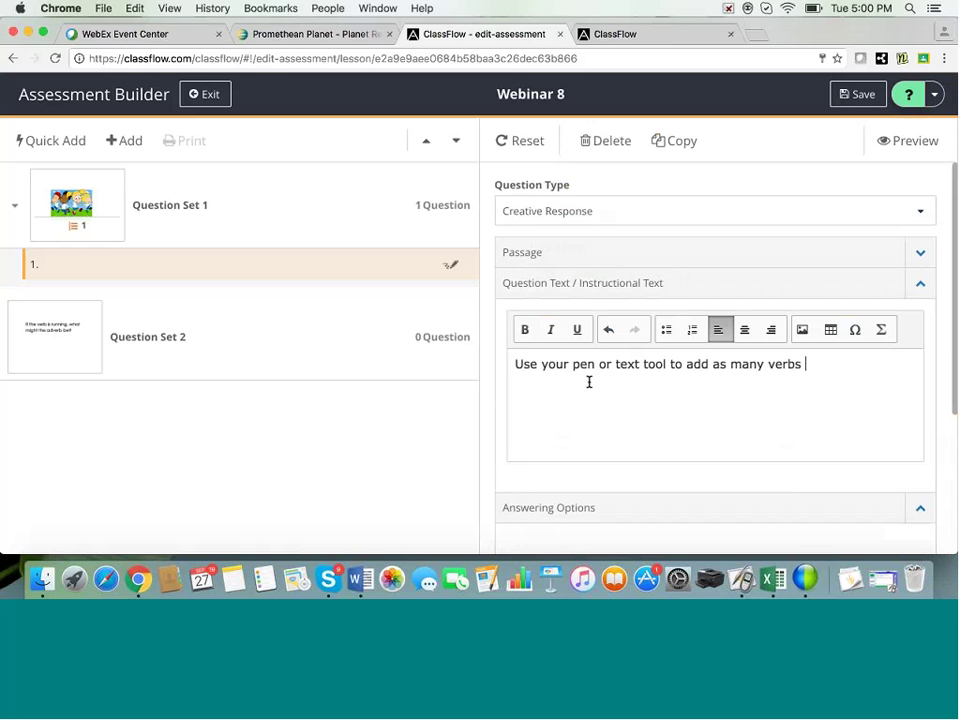
type("to the card as you can s")
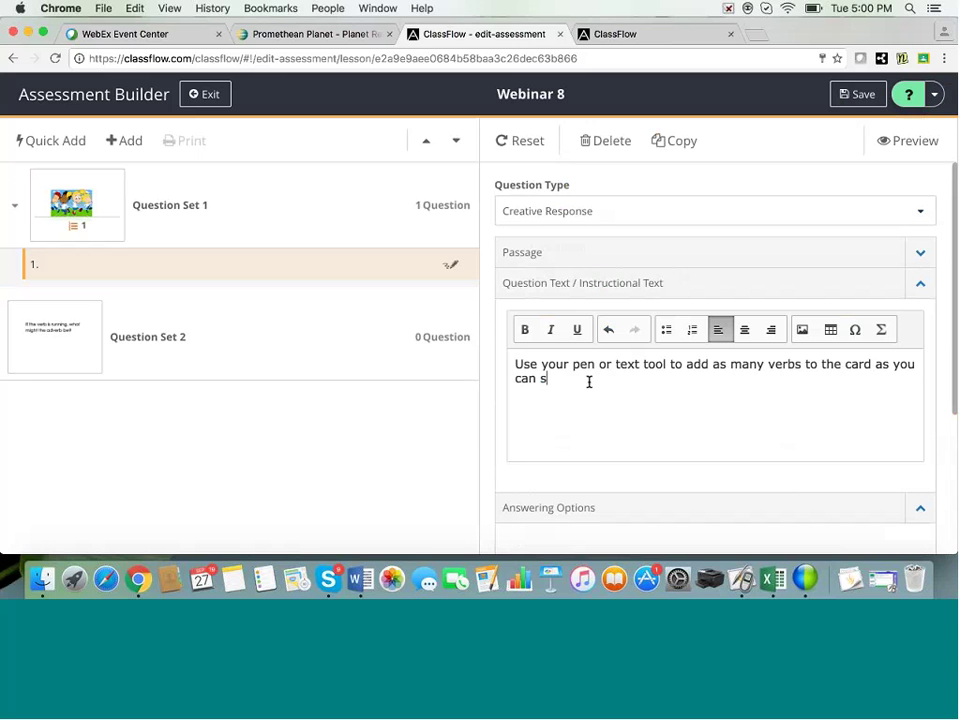
type("ee happening in the p")
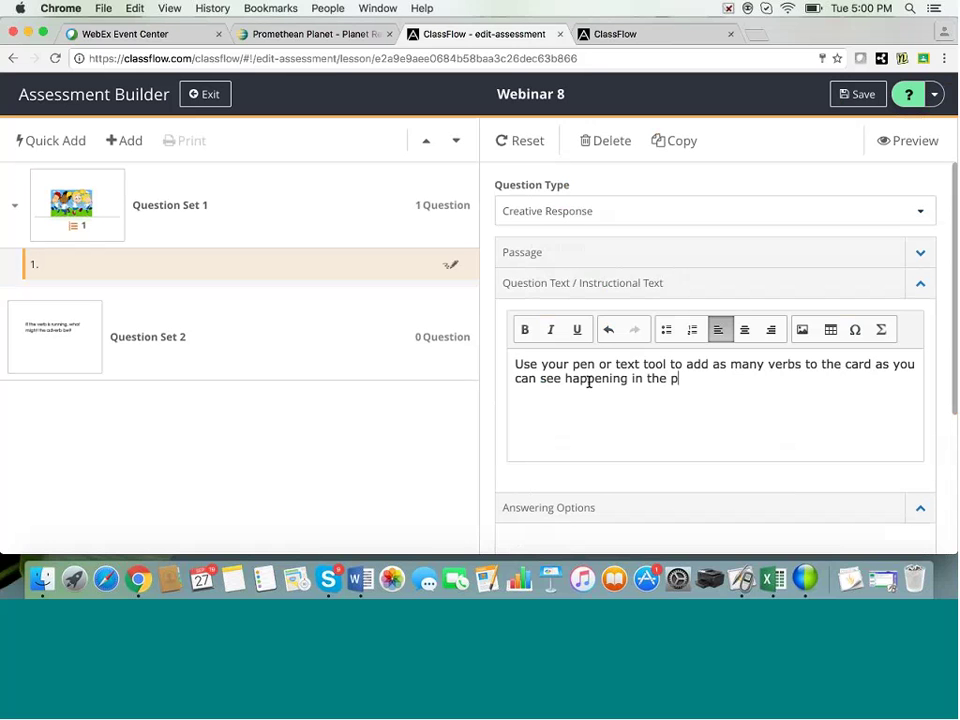
type("icture")
scroll(591, 428, "down", 1)
type(".")
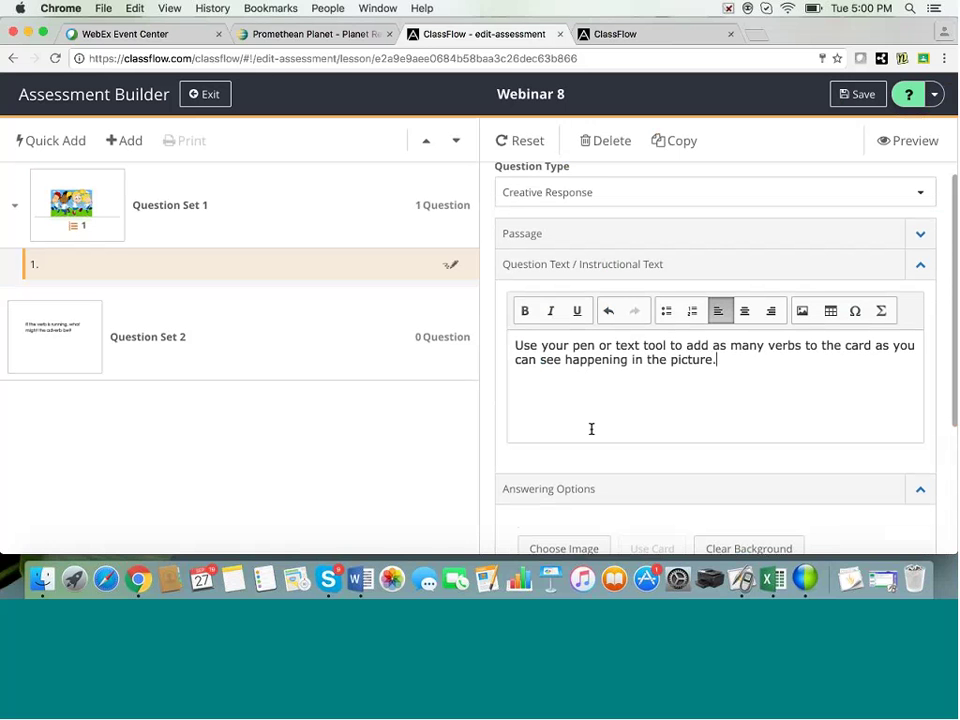
scroll(591, 428, "down", 10)
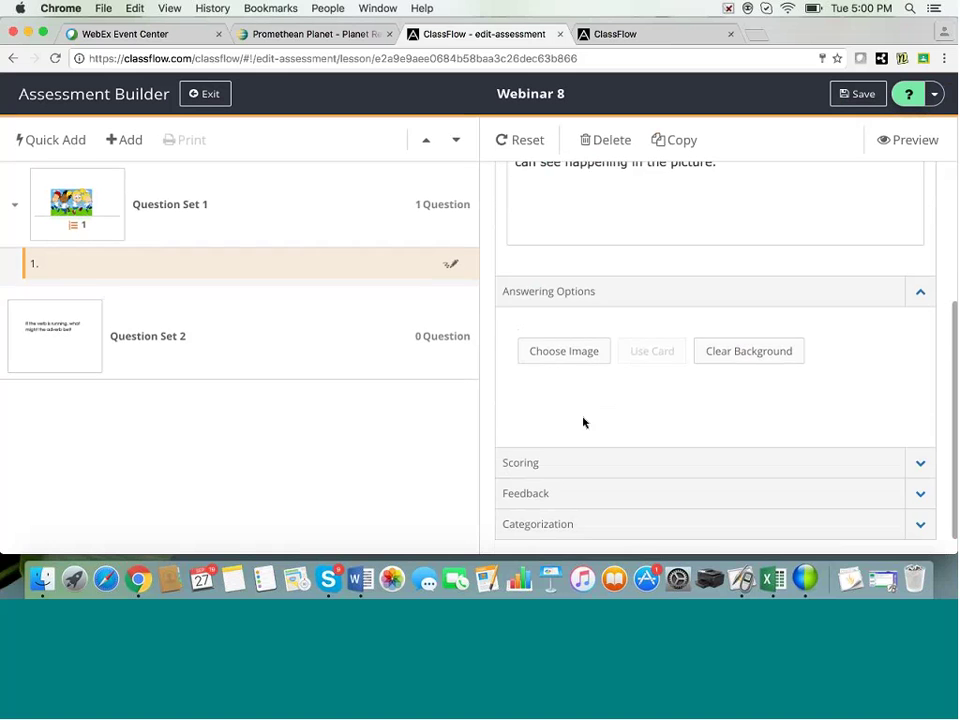
scroll(583, 421, "up", 10)
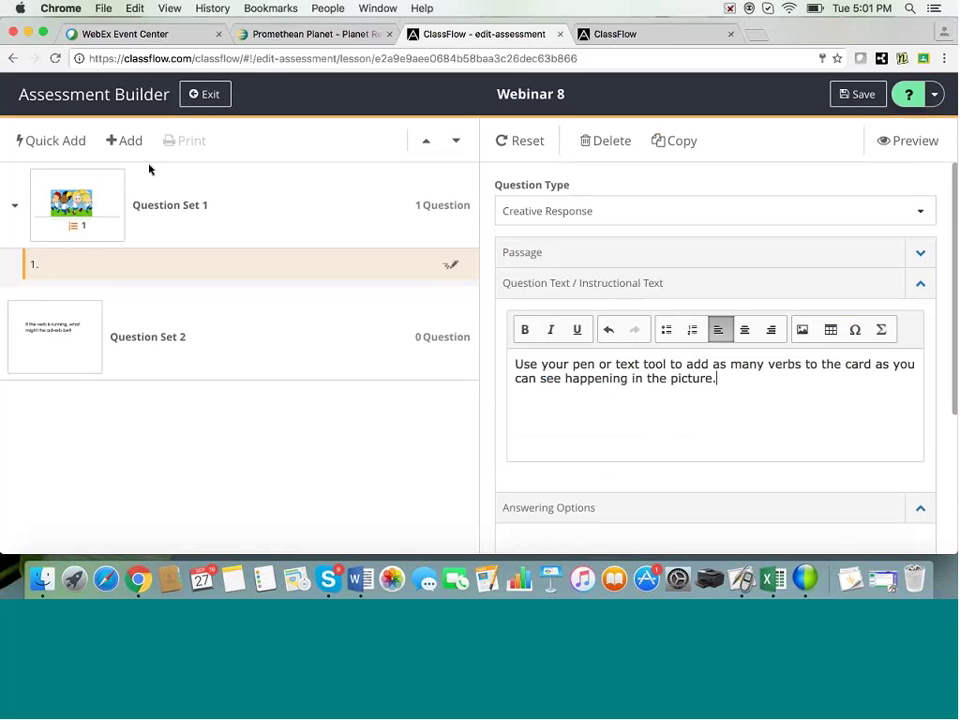
left_click(848, 98)
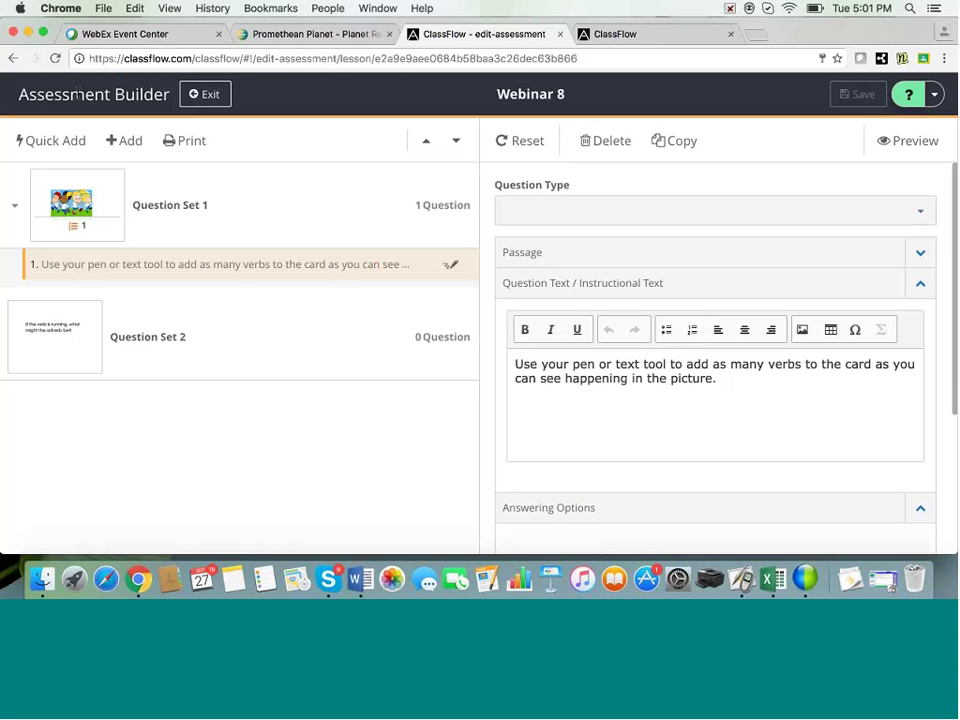
Exit the Assessment Builder to return to Webinar 8's card 1 with its attached question
left_click(204, 95)
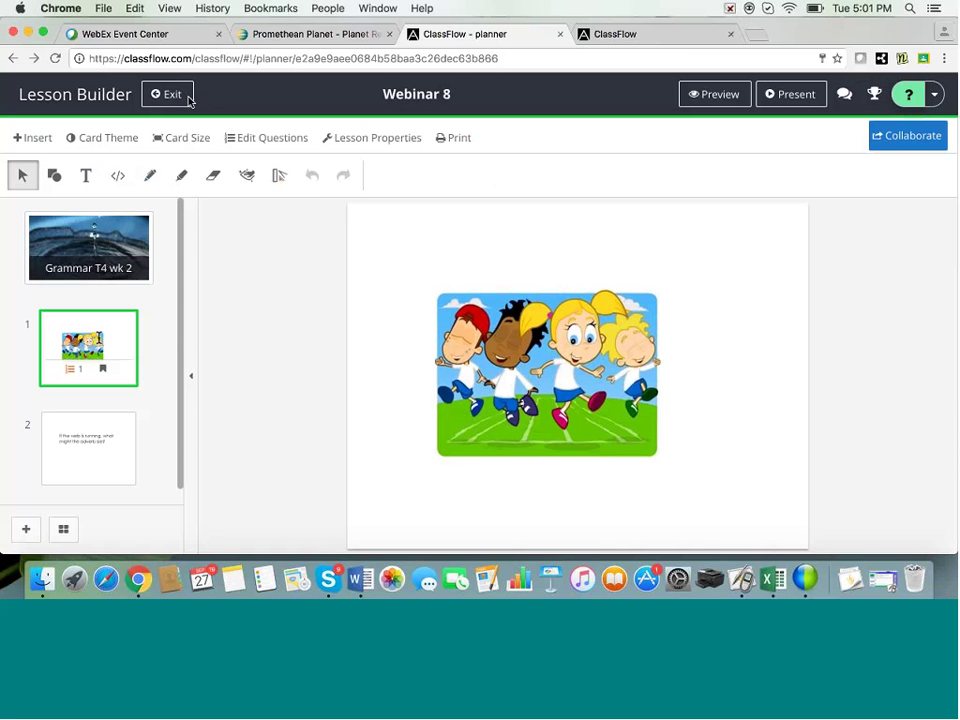
mouse_move(81, 374)
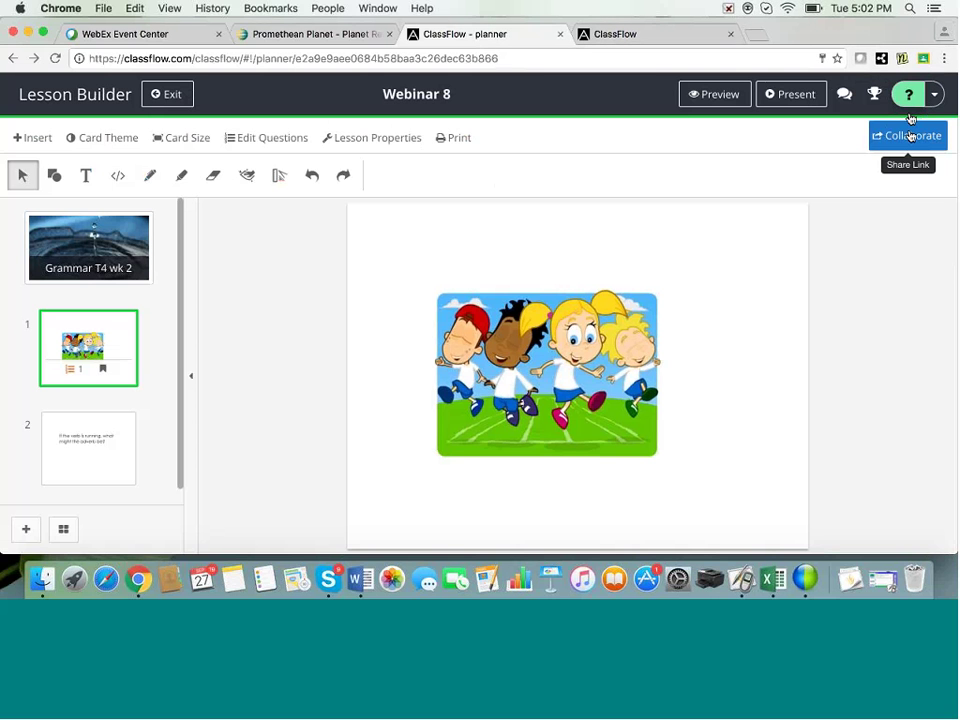
Start collaborating on Webinar 8 to generate a share link, then close the share panel
left_click(910, 135)
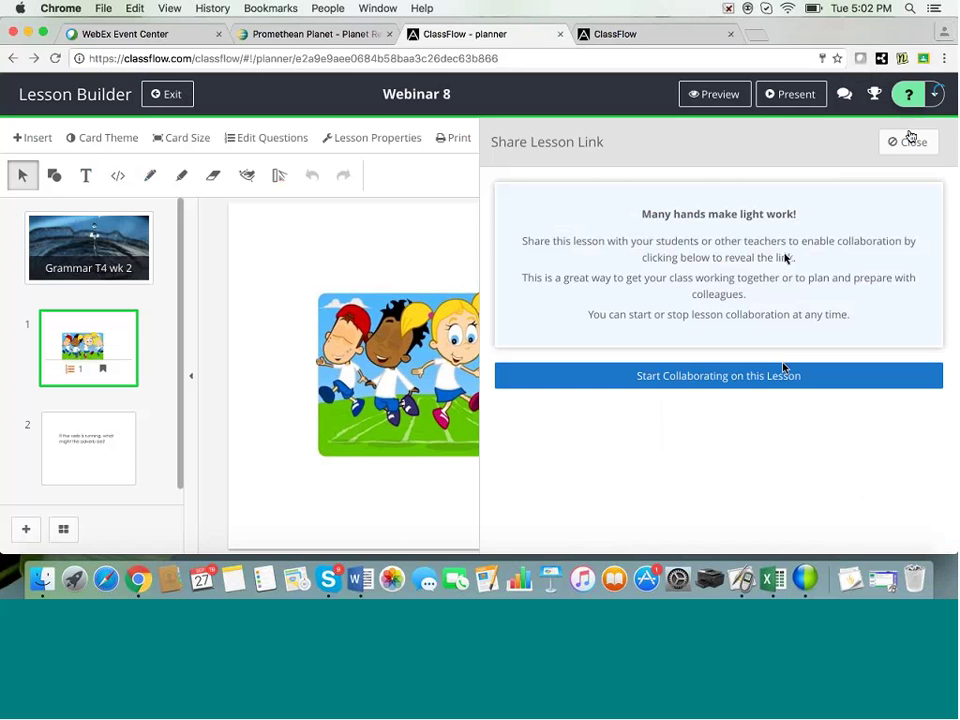
left_click(770, 376)
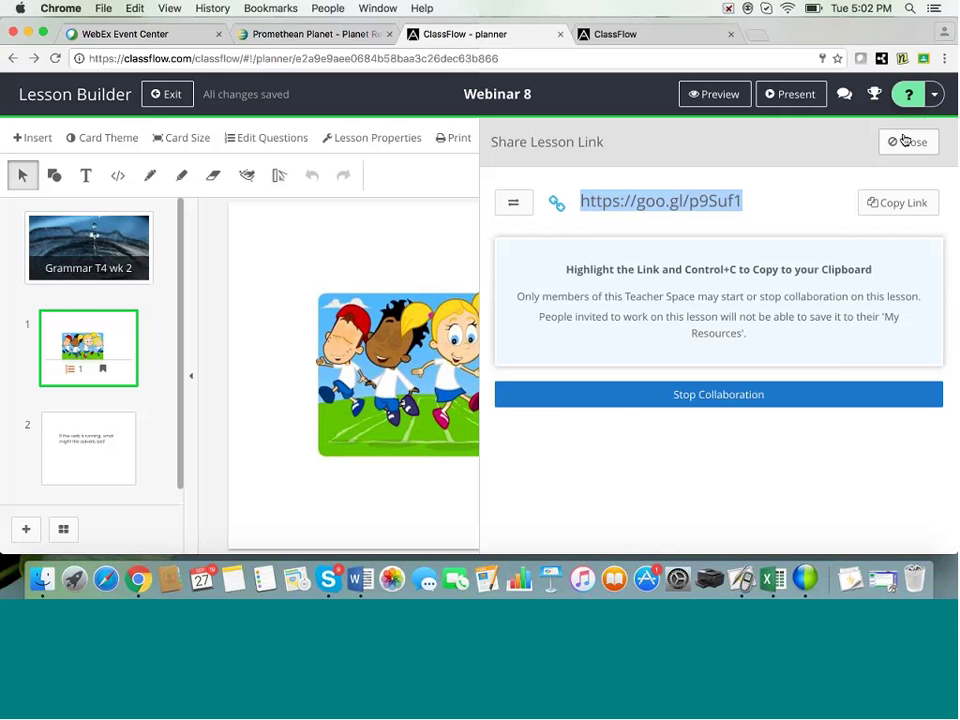
left_click(905, 141)
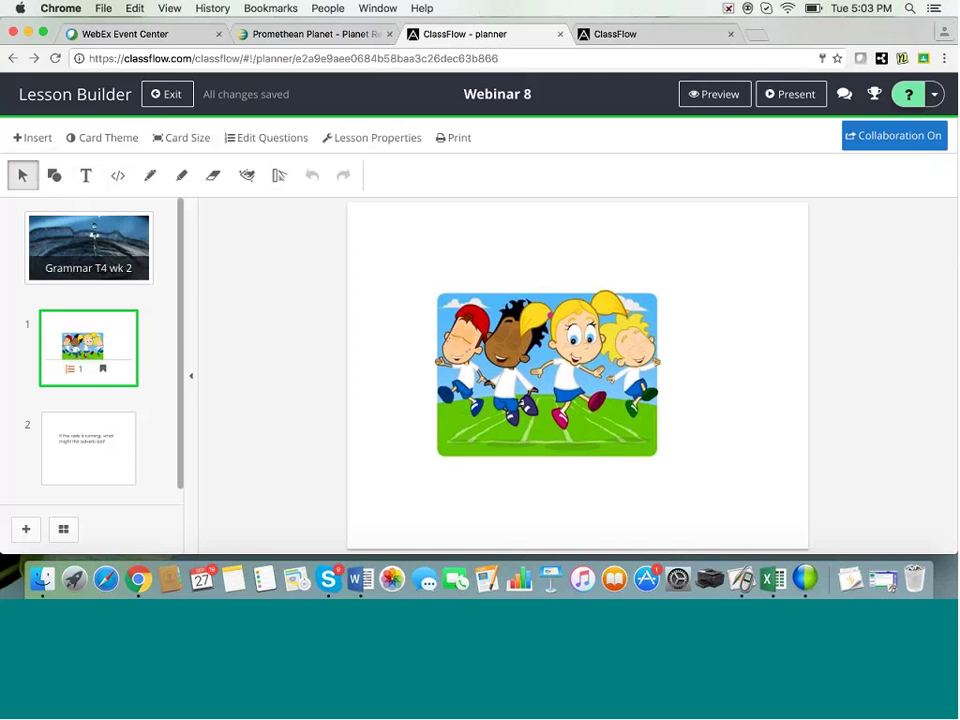
left_click(844, 93)
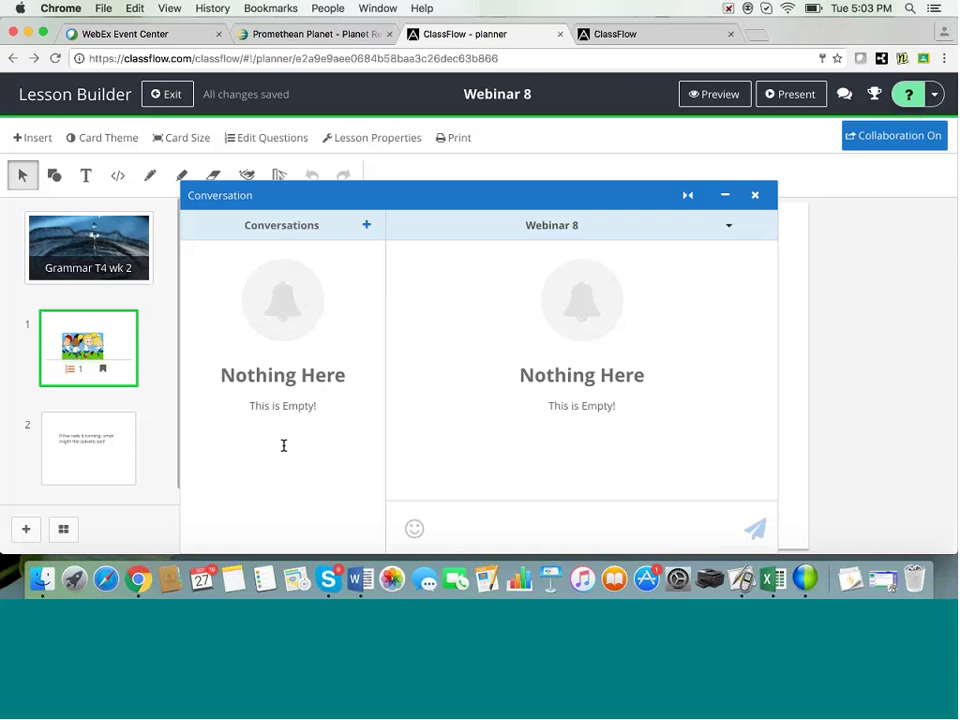
left_click(755, 195)
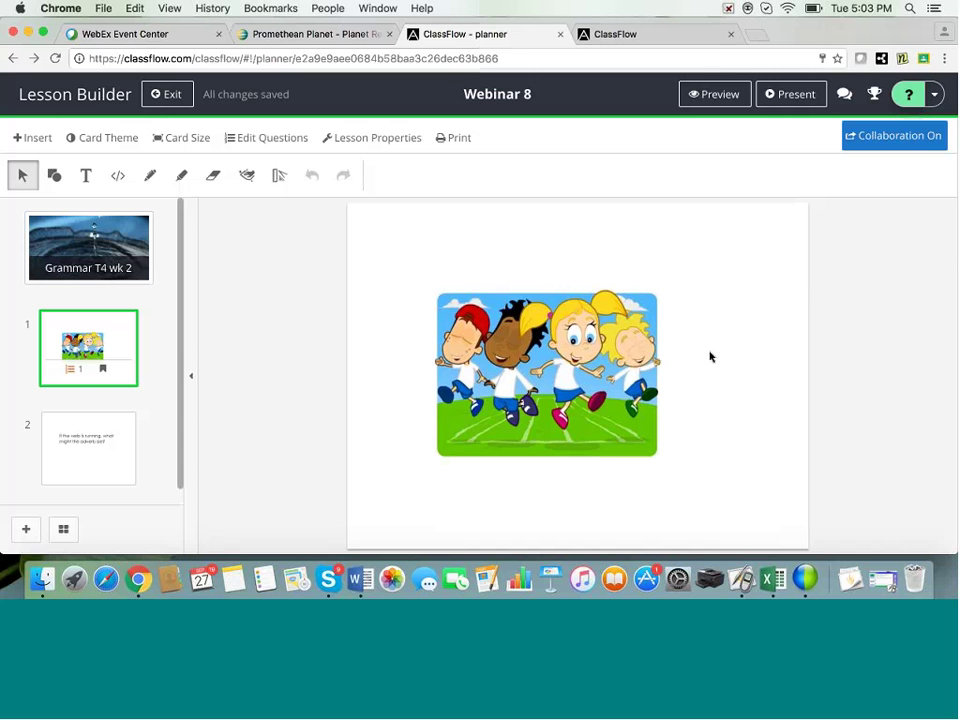
Leave the lesson builder, select Webinar 8 in My Resources, and go to the Classes overview
left_click(172, 93)
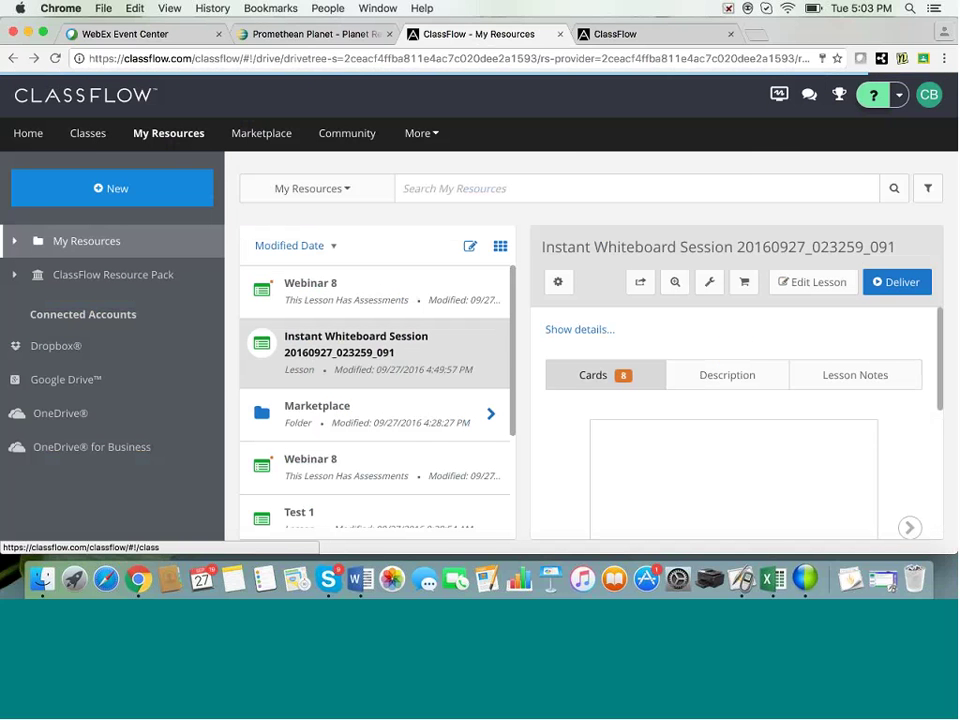
left_click(304, 303)
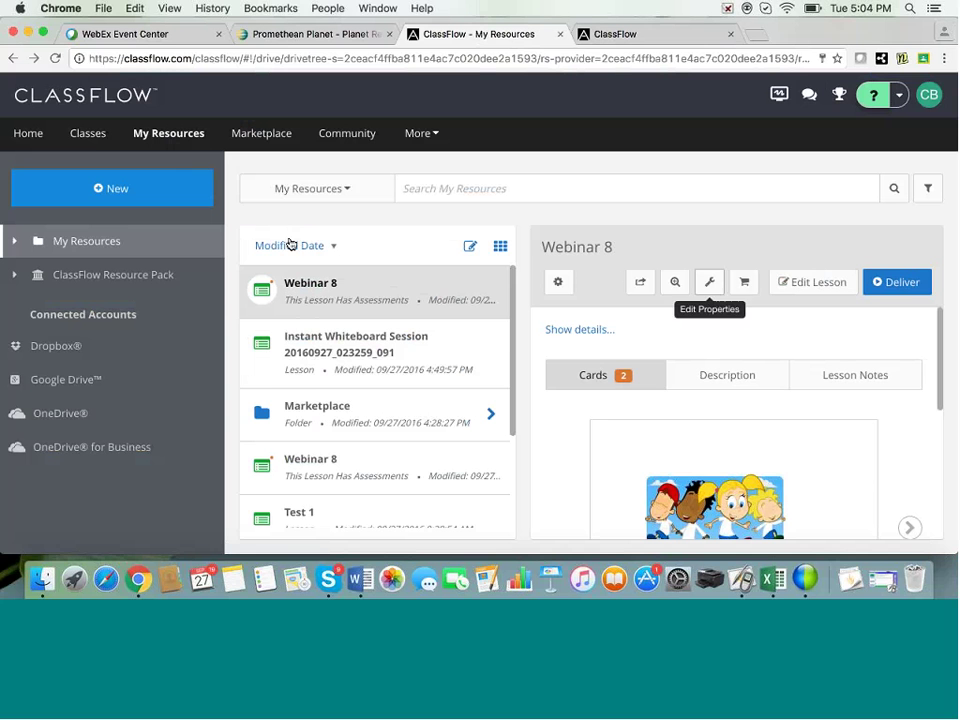
left_click(91, 145)
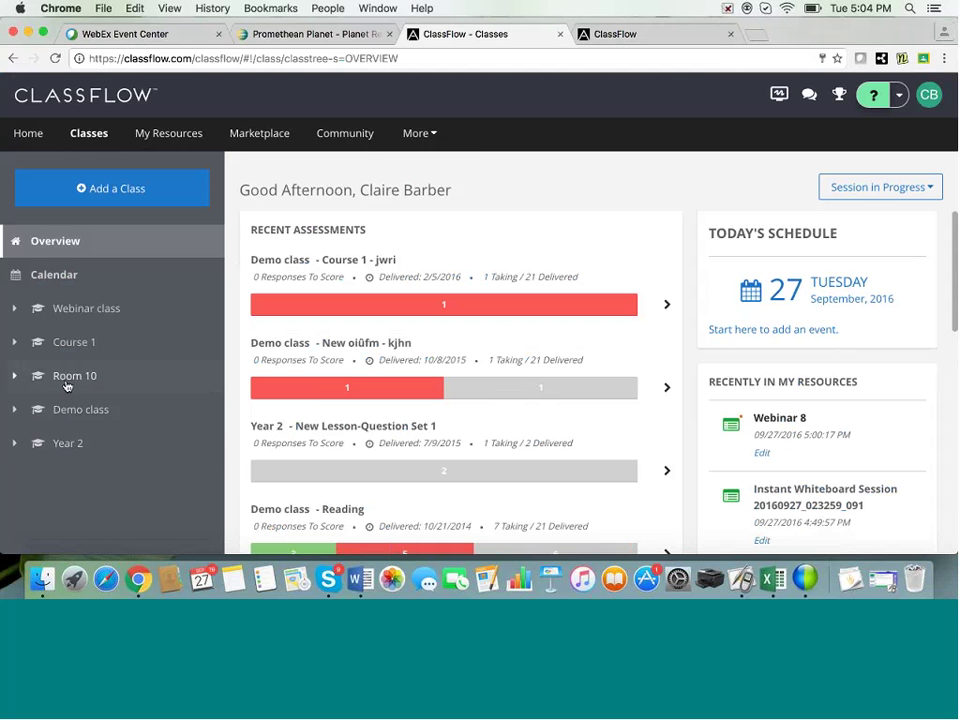
Start a new class named 'test 2' and browse the available class type options
left_click(144, 190)
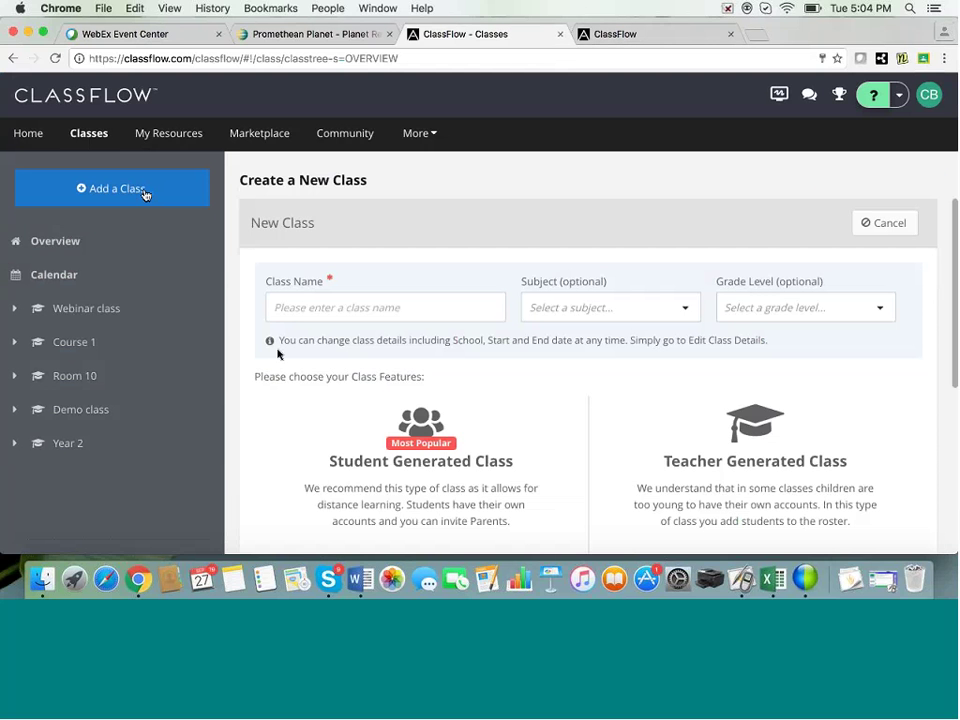
left_click(311, 307)
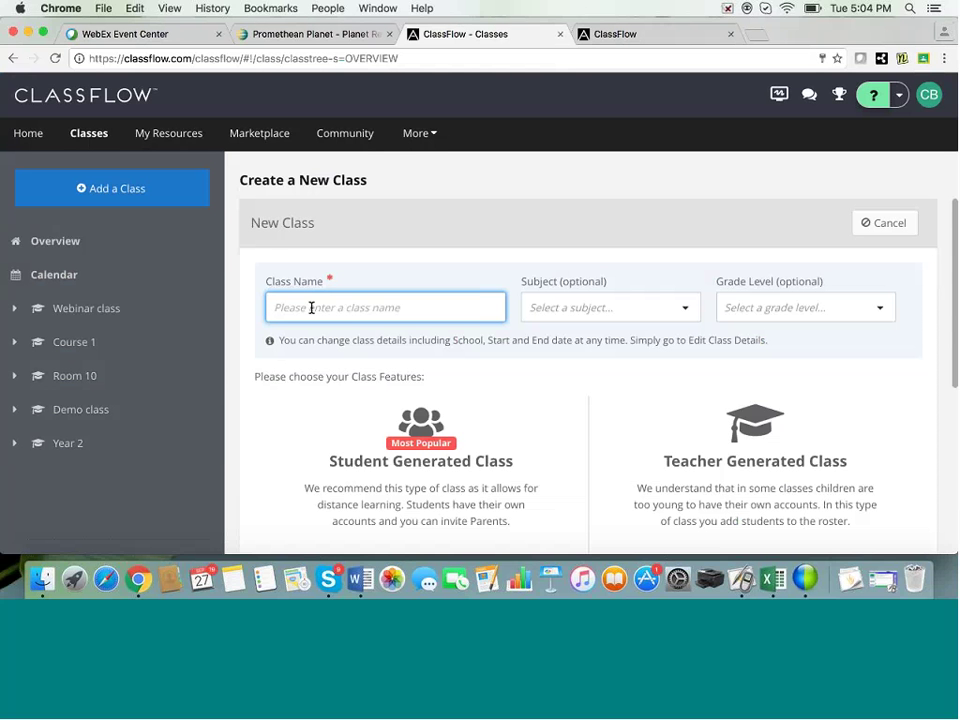
type("test 2")
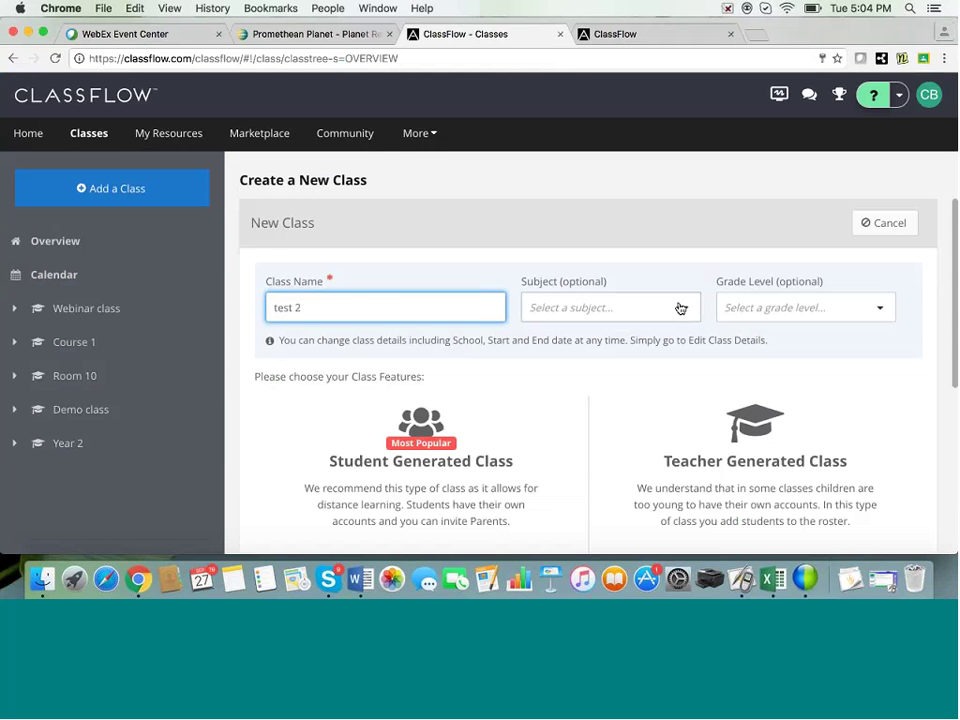
scroll(645, 407, "down", 3)
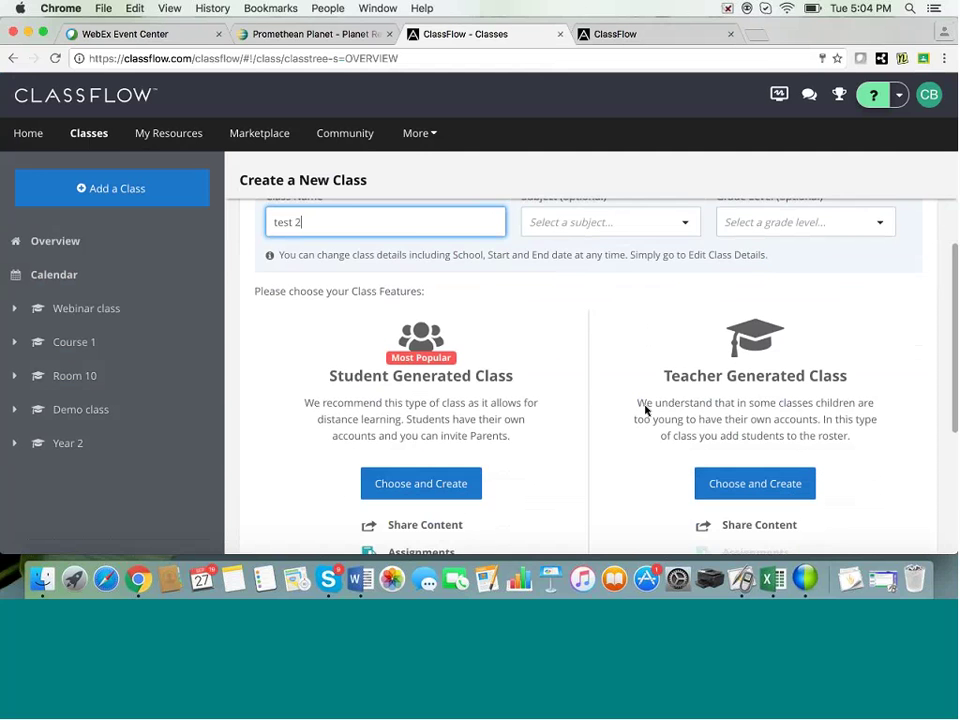
scroll(645, 407, "down", 2)
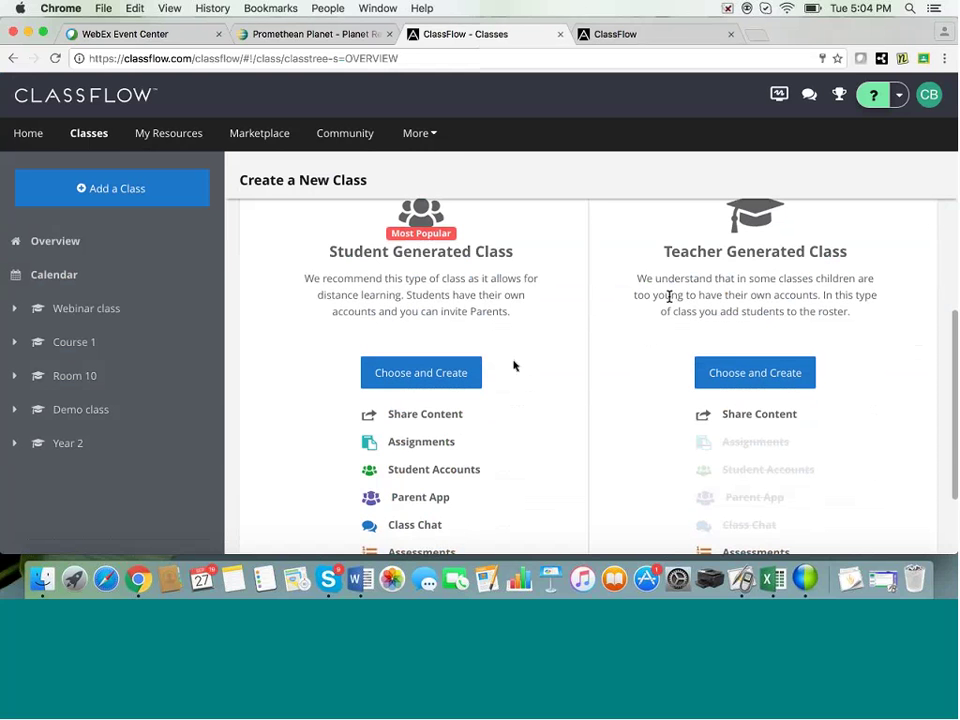
scroll(527, 375, "up", 1)
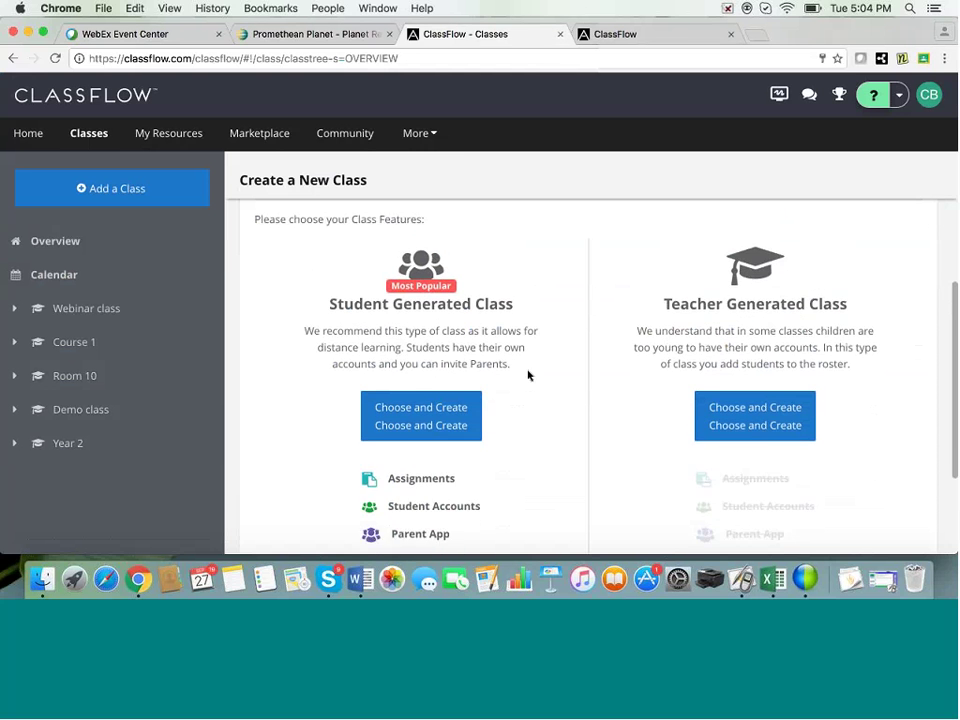
scroll(528, 375, "down", 3)
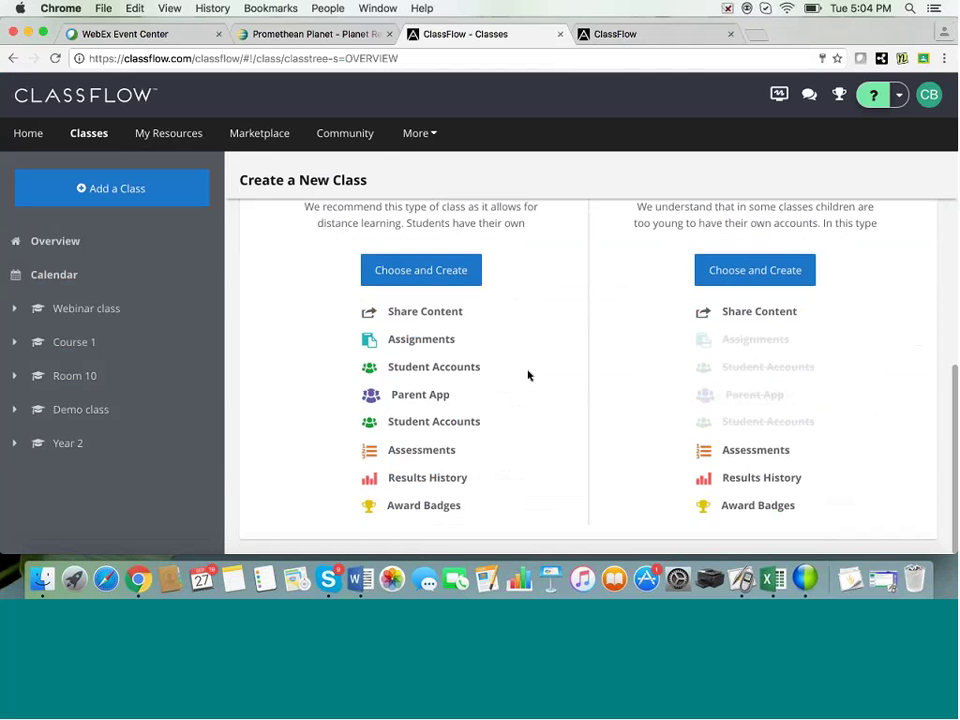
scroll(527, 375, "up", 3)
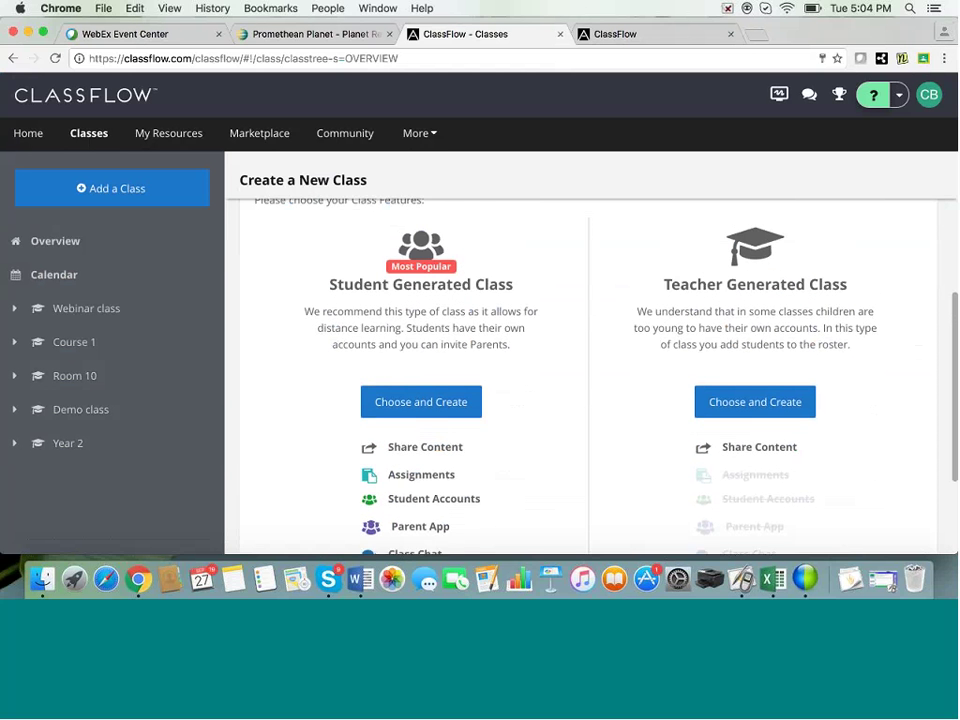
scroll(793, 336, "down", 1)
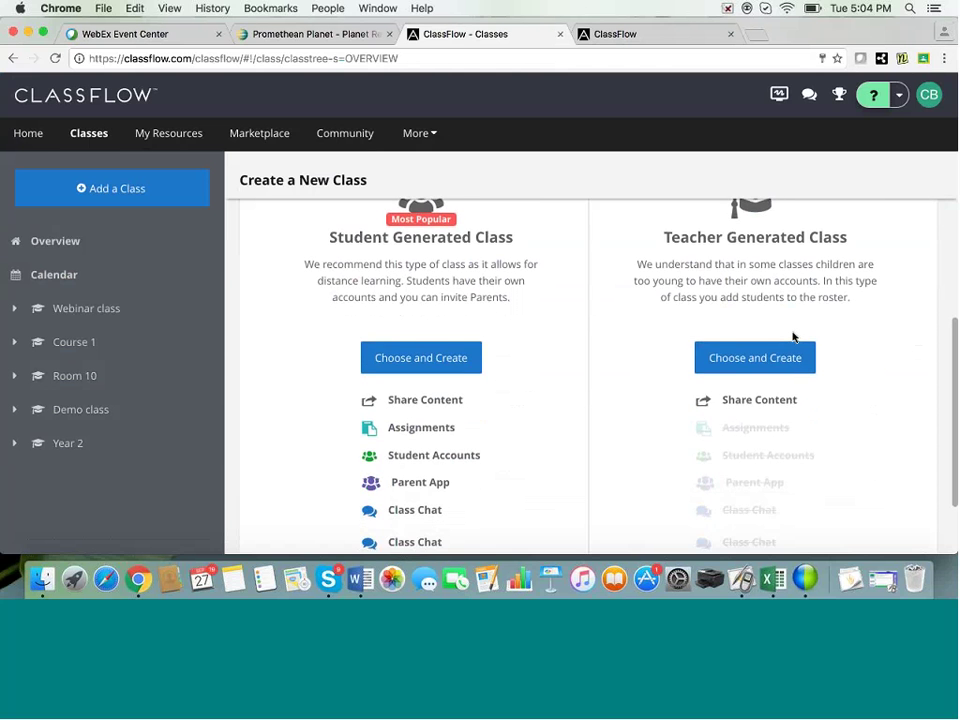
scroll(793, 337, "down", 2)
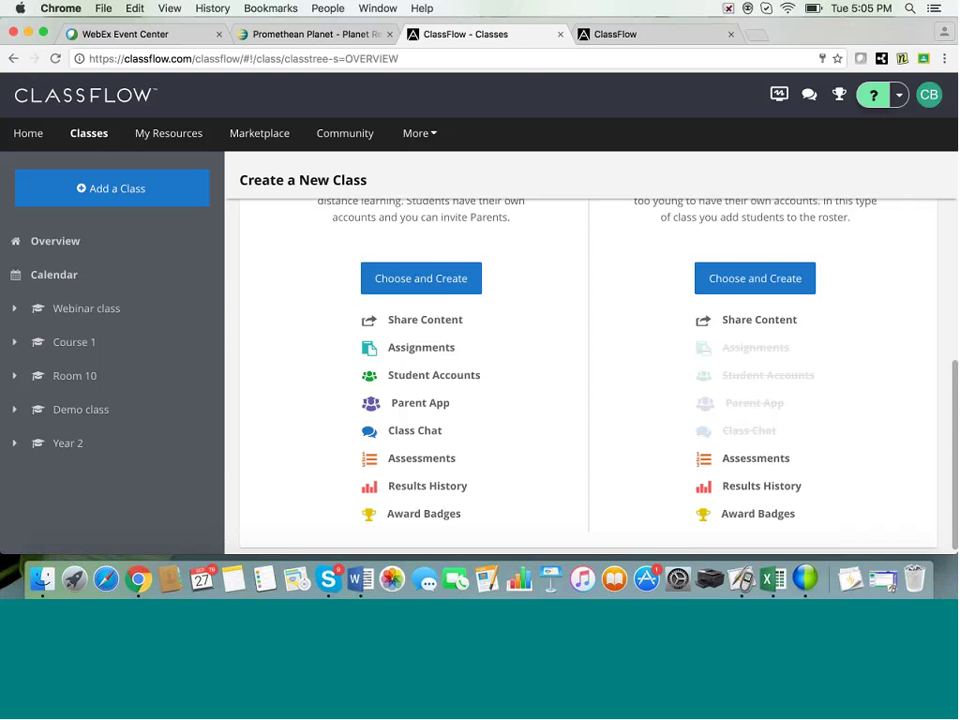
Create 'test 2' as a Teacher Generated Class
scroll(568, 399, "up", 1)
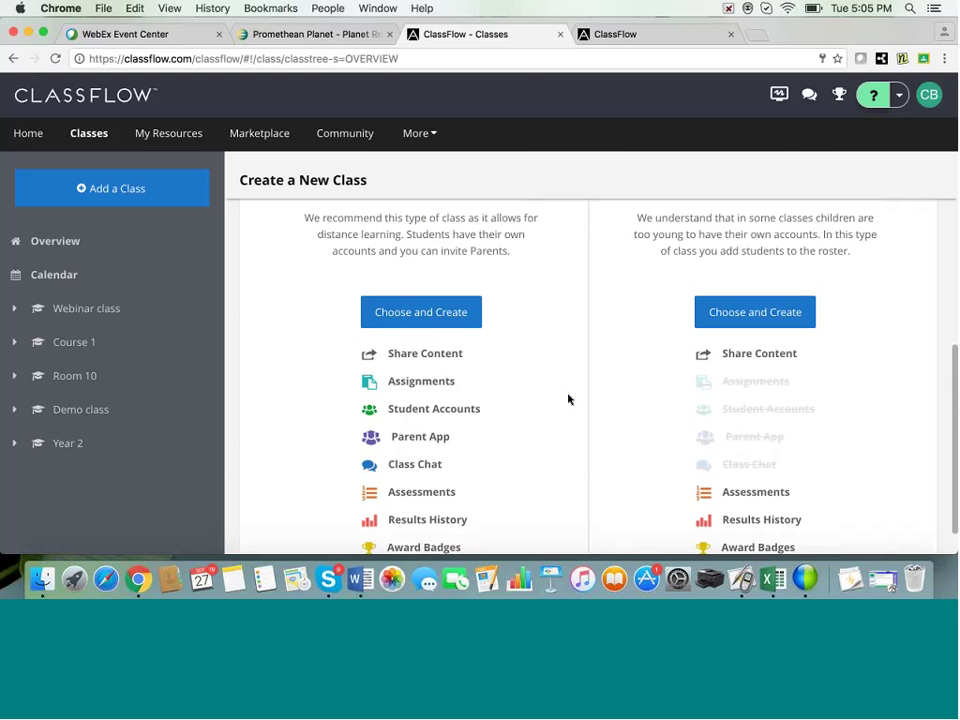
scroll(568, 399, "up", 3)
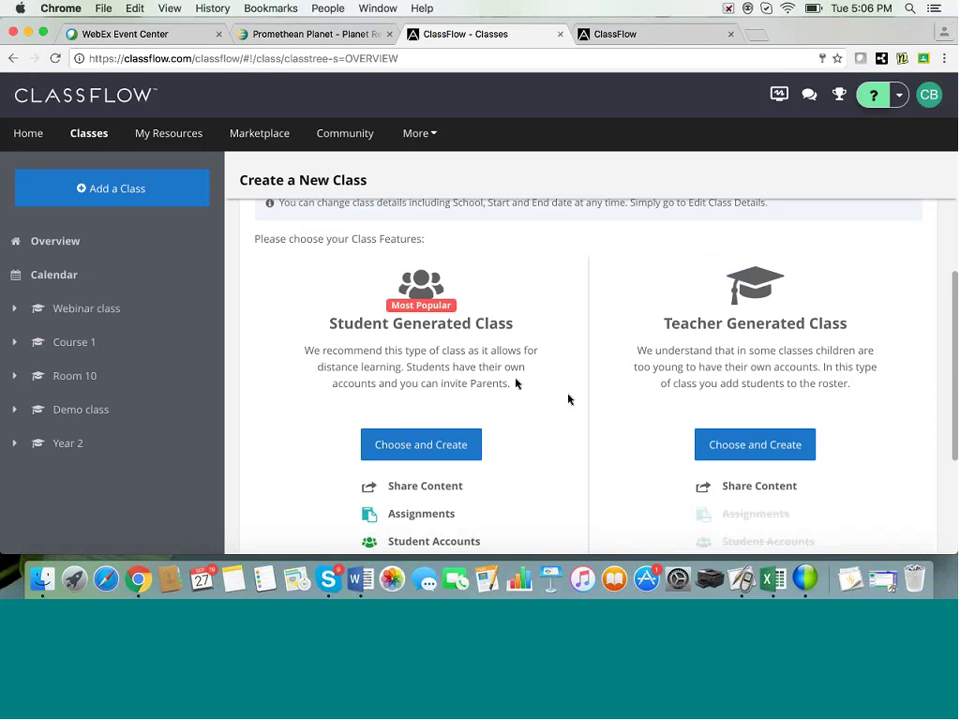
scroll(516, 384, "down", 1)
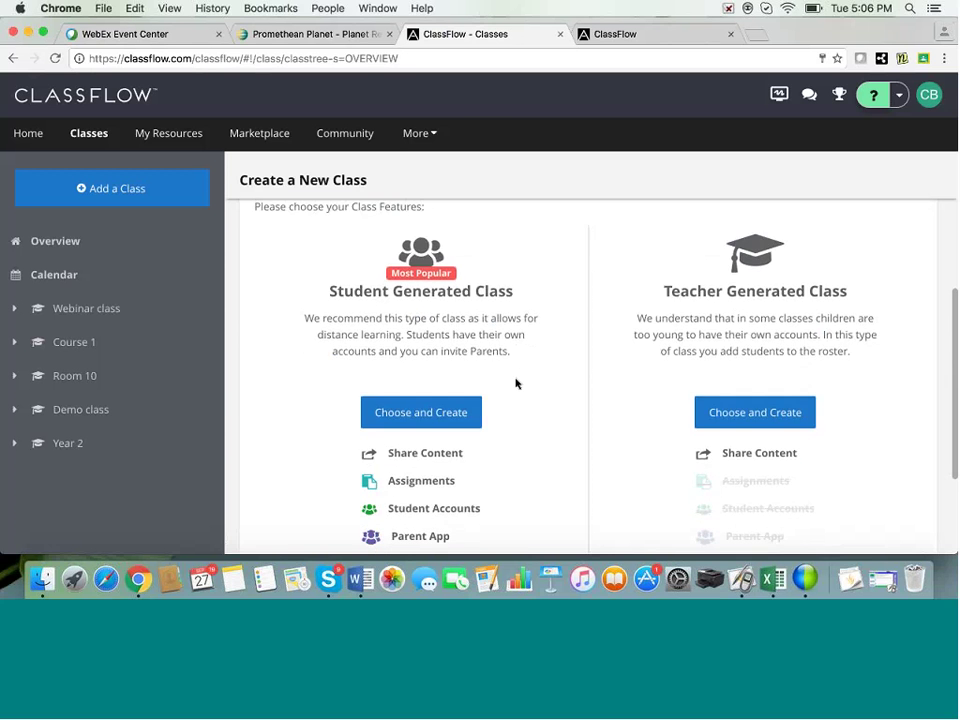
scroll(516, 384, "up", 1)
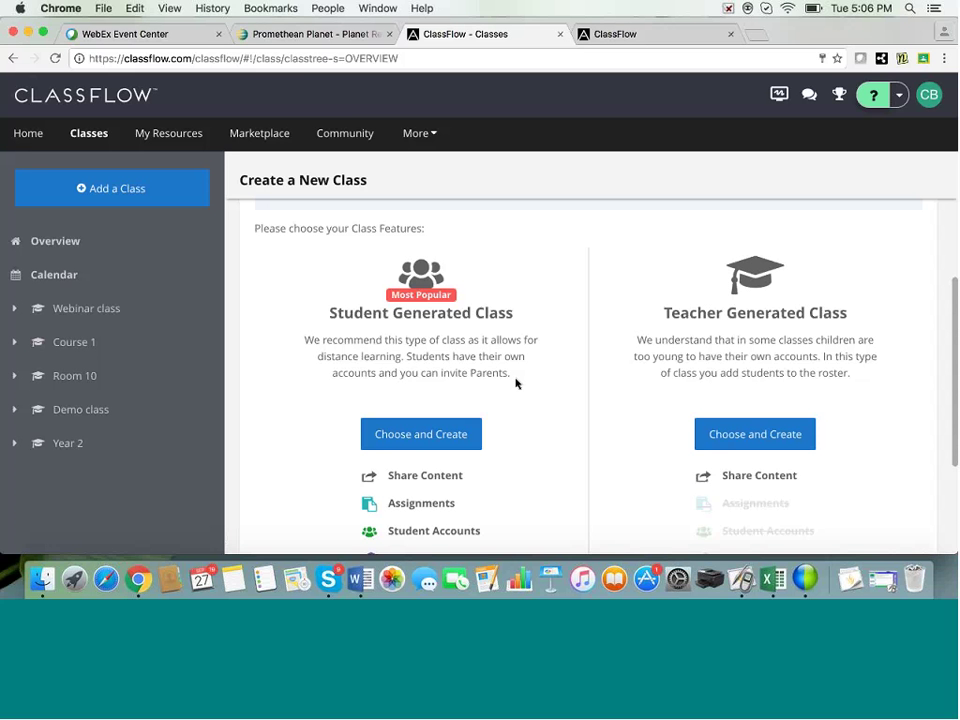
scroll(886, 551, "down", 2)
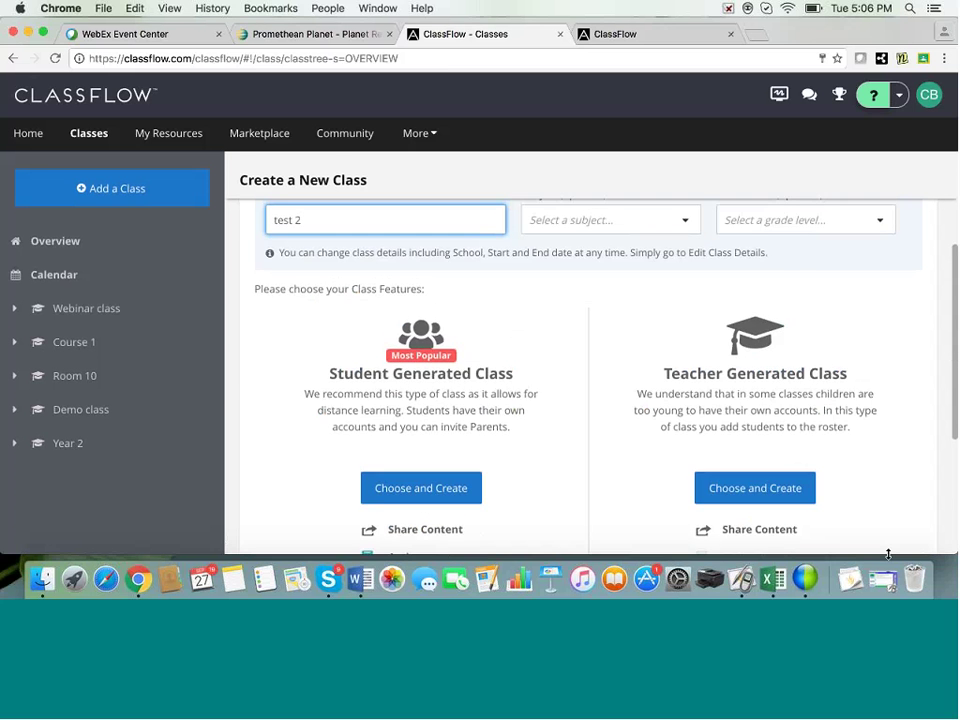
scroll(887, 553, "down", 3)
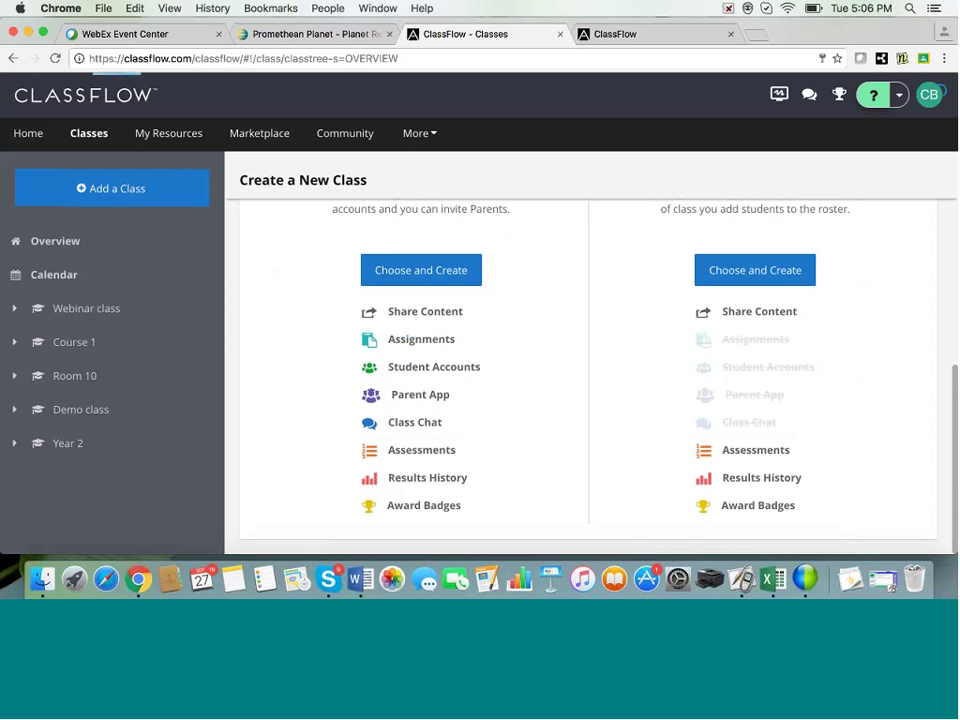
left_click(772, 276)
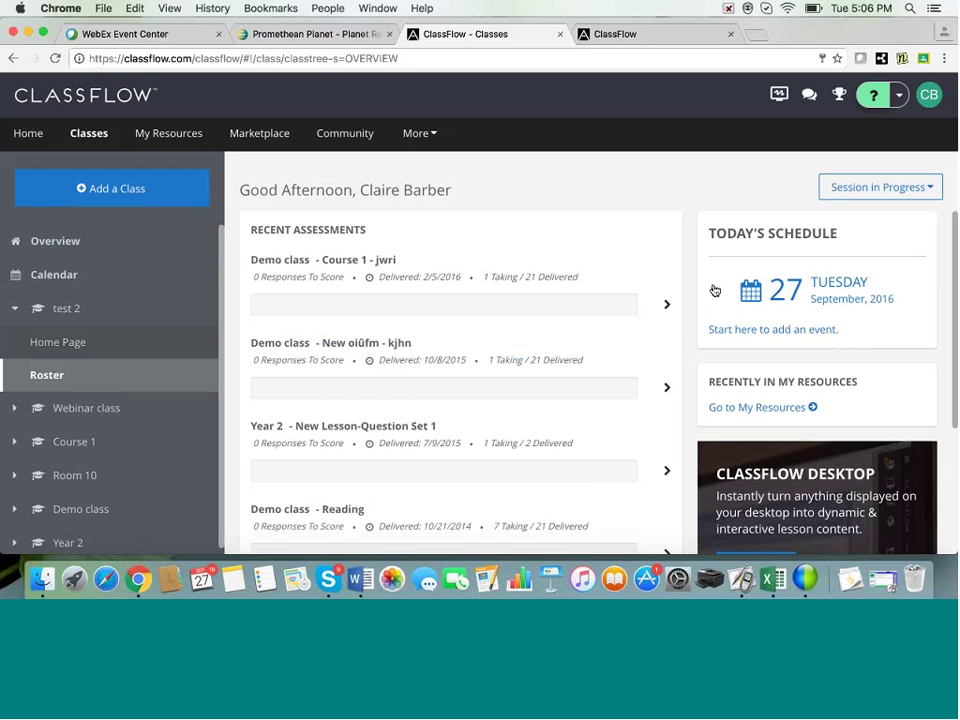
Add two students' first and last names to the test 2 roster, save, then open My Resources
scroll(510, 343, "down", 2)
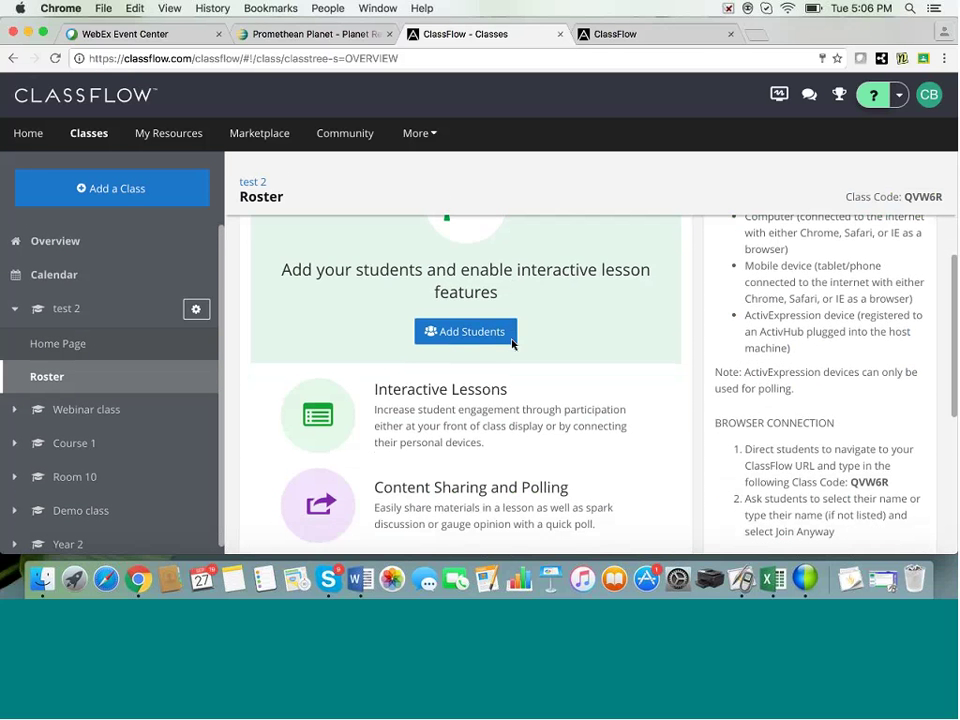
left_click(511, 342)
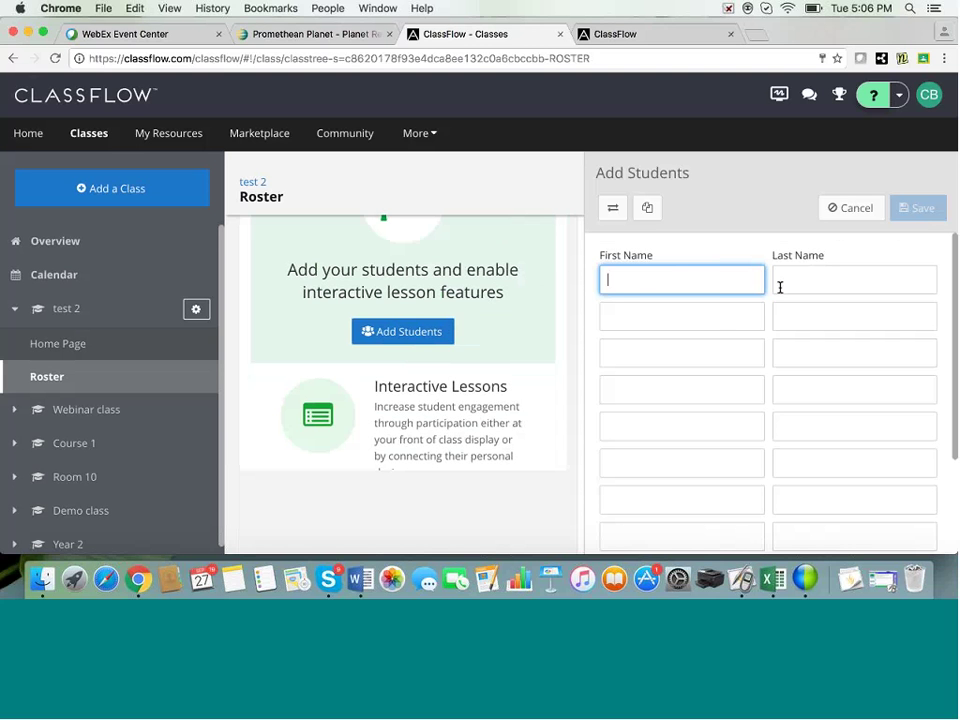
type("Claire")
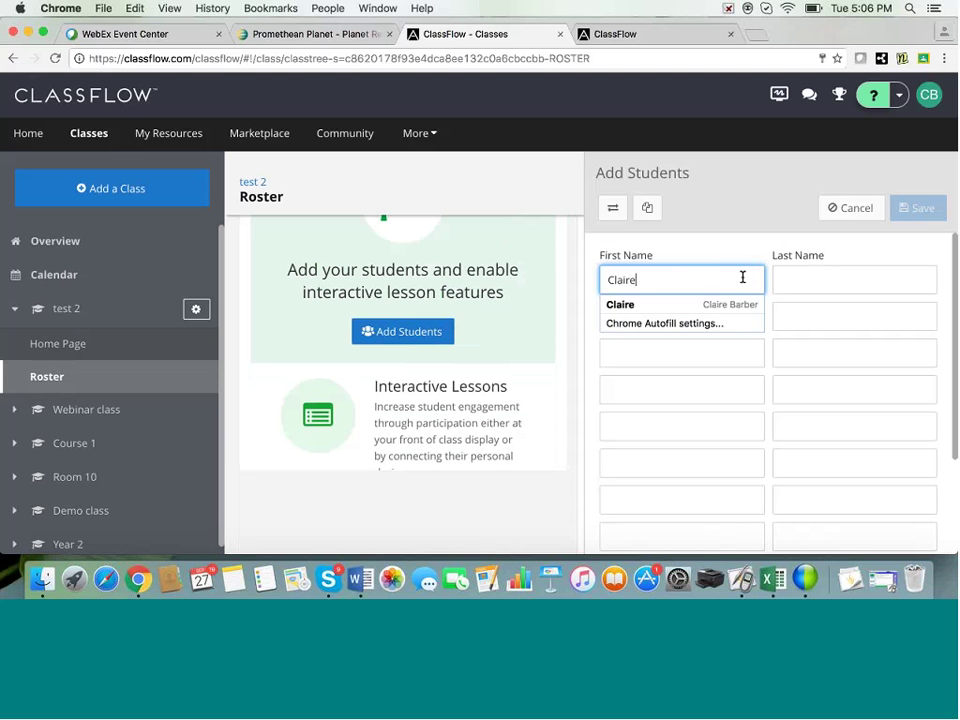
key("Tab")
type("B")
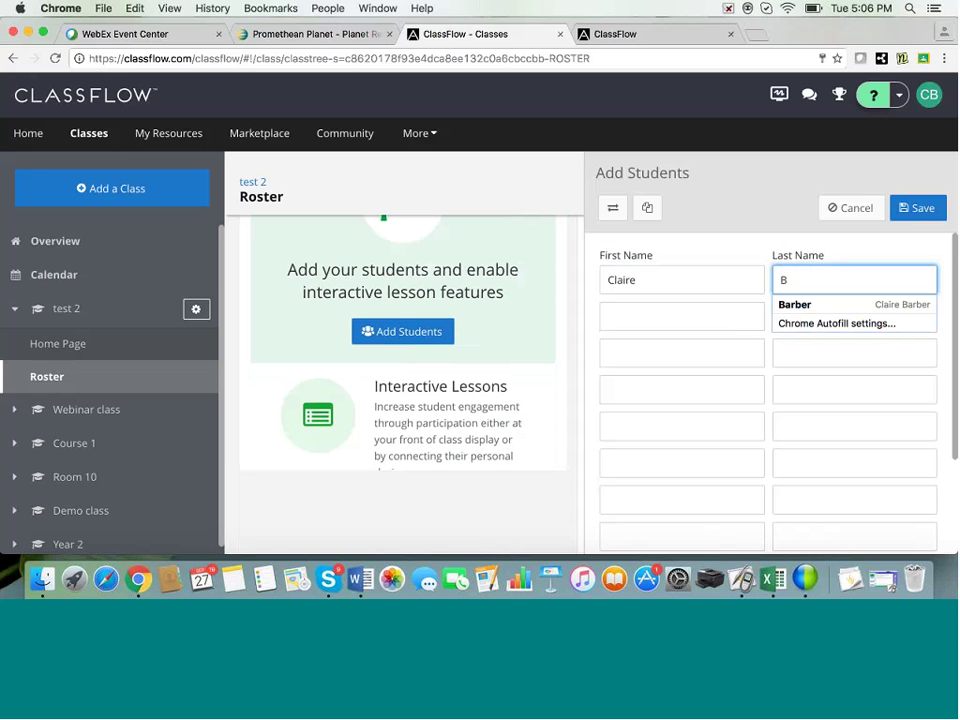
left_click(693, 324)
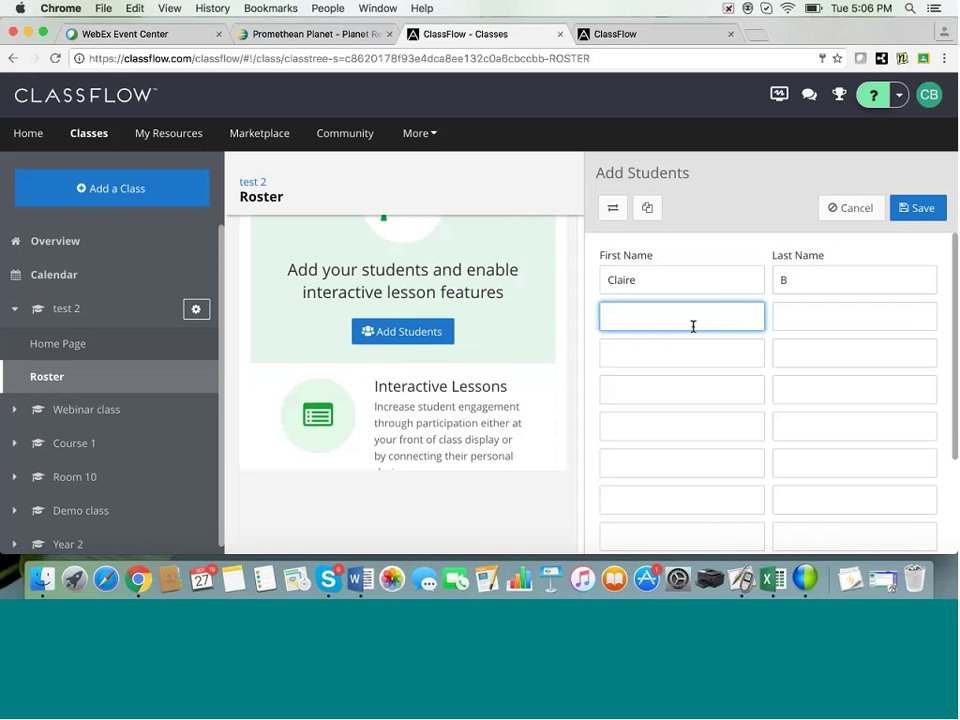
type("G")
key("Tab")
type("B")
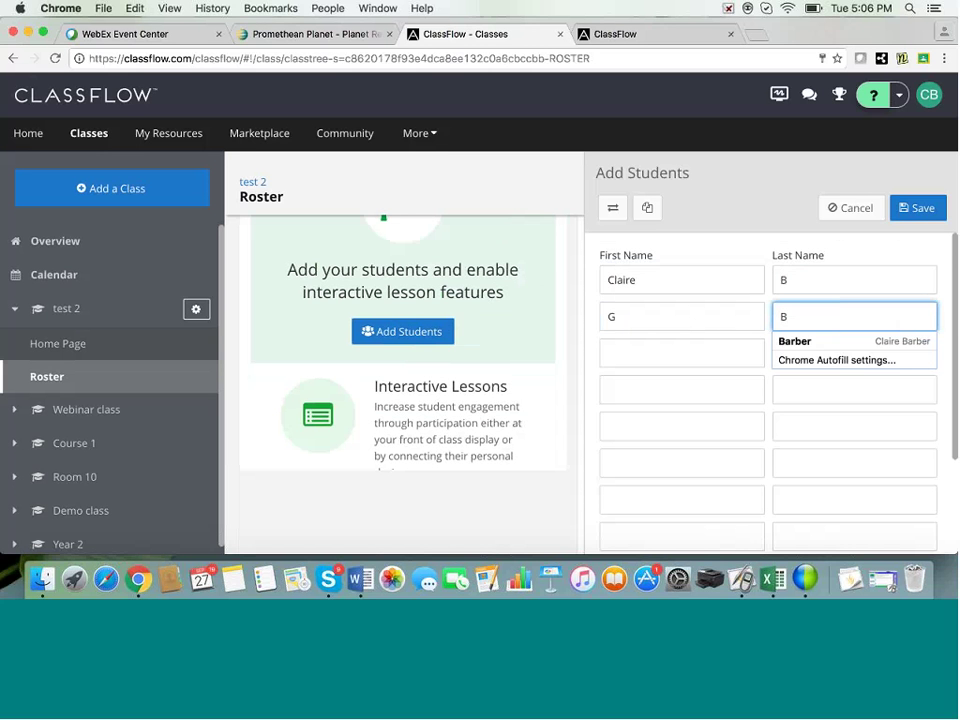
left_click(607, 353)
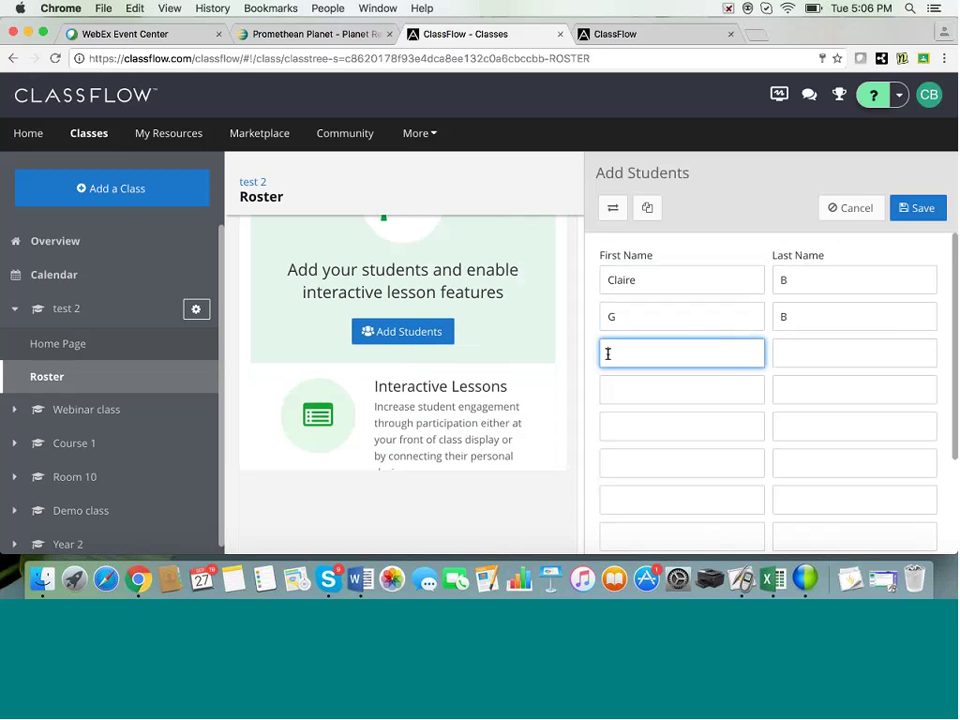
left_click(920, 210)
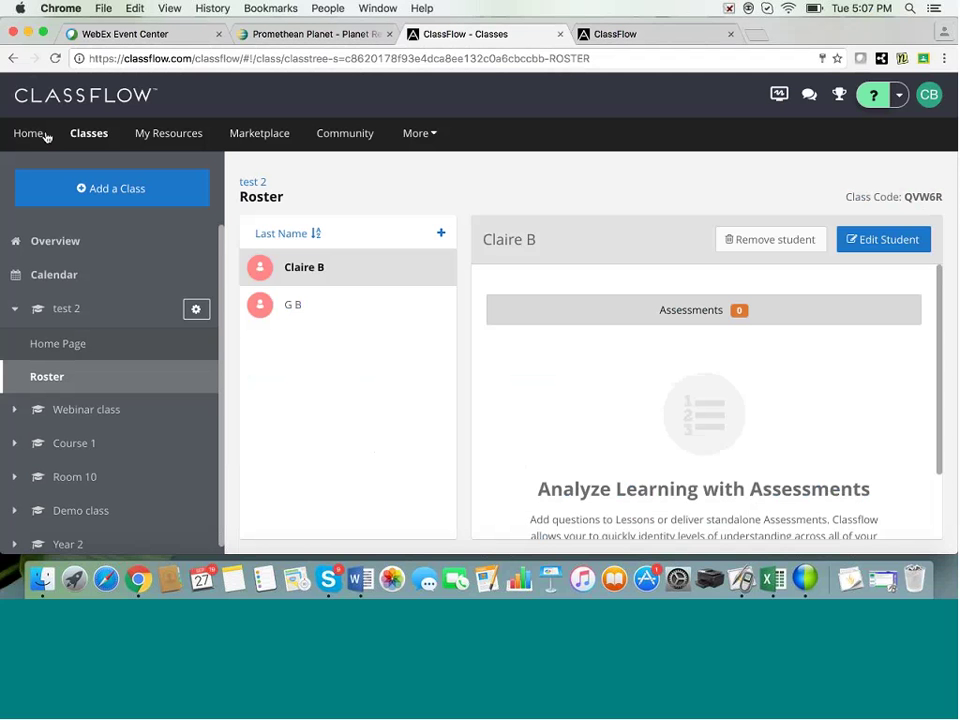
left_click(152, 138)
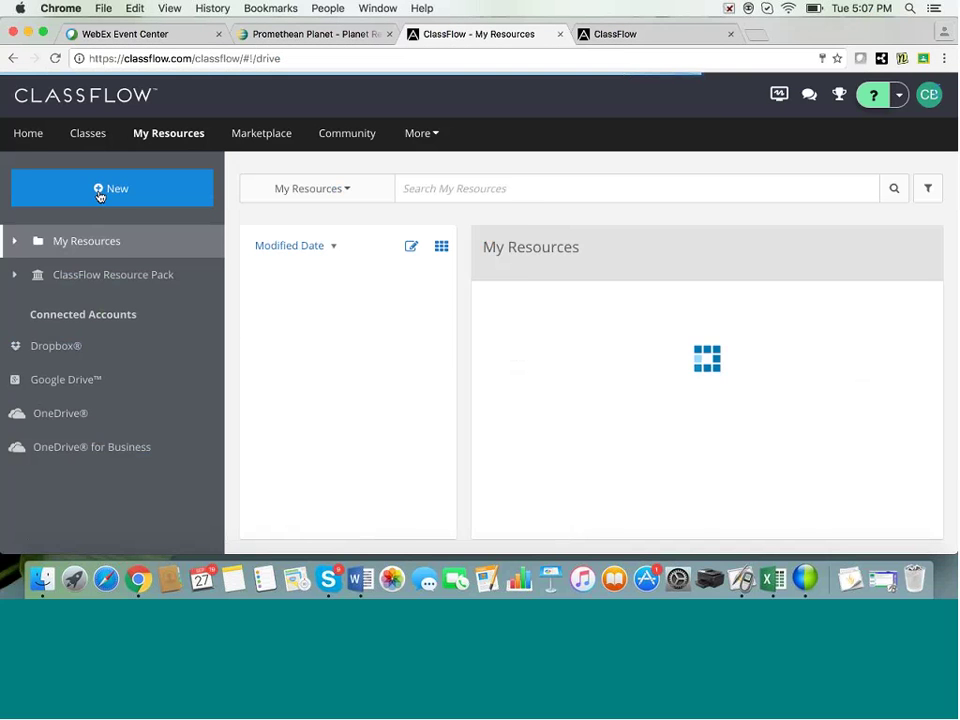